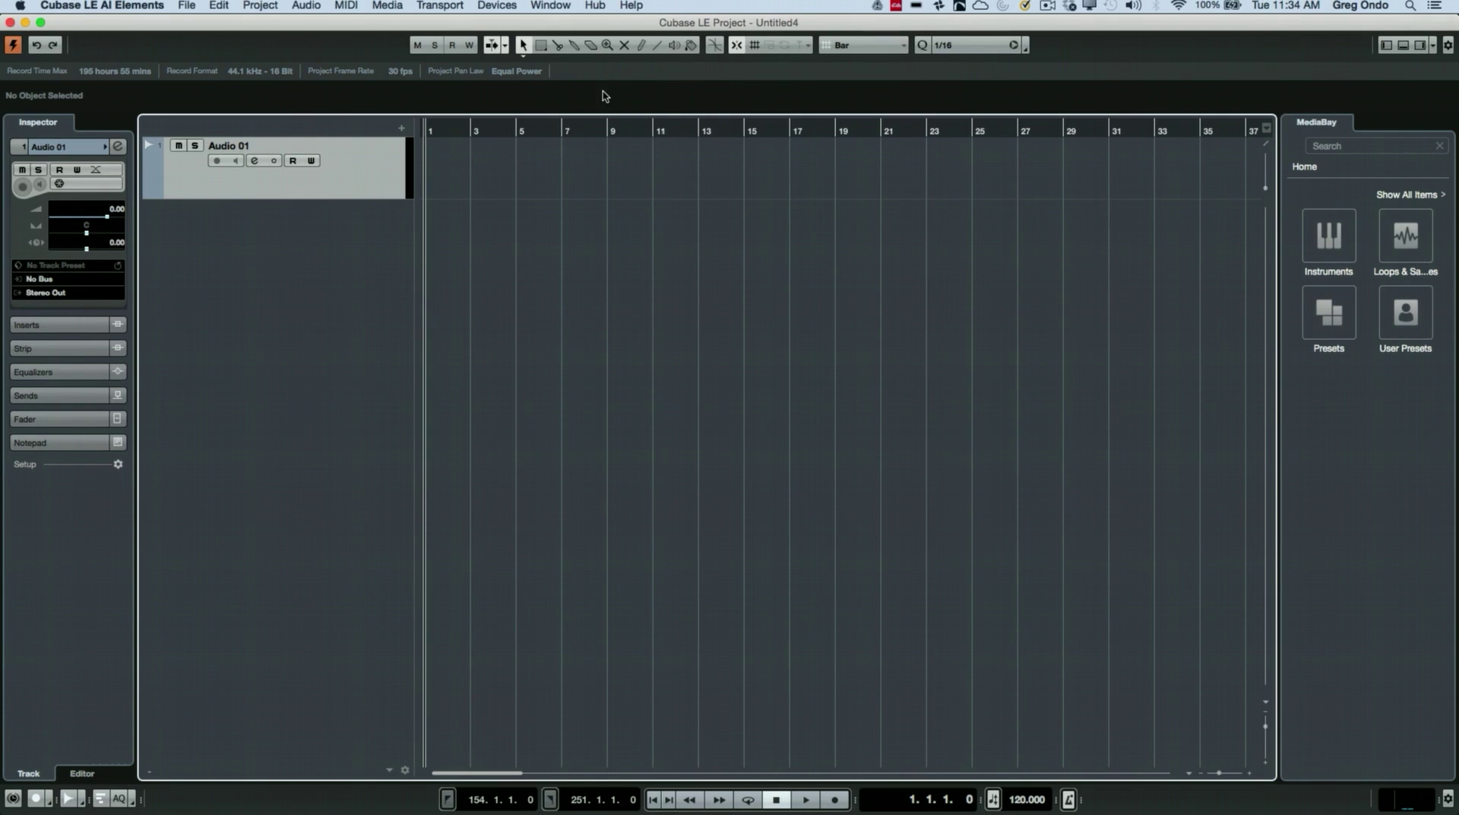
Step: Open the Devices menu in the menu bar
{"action": "left_click", "coordinate": [496, 6]}
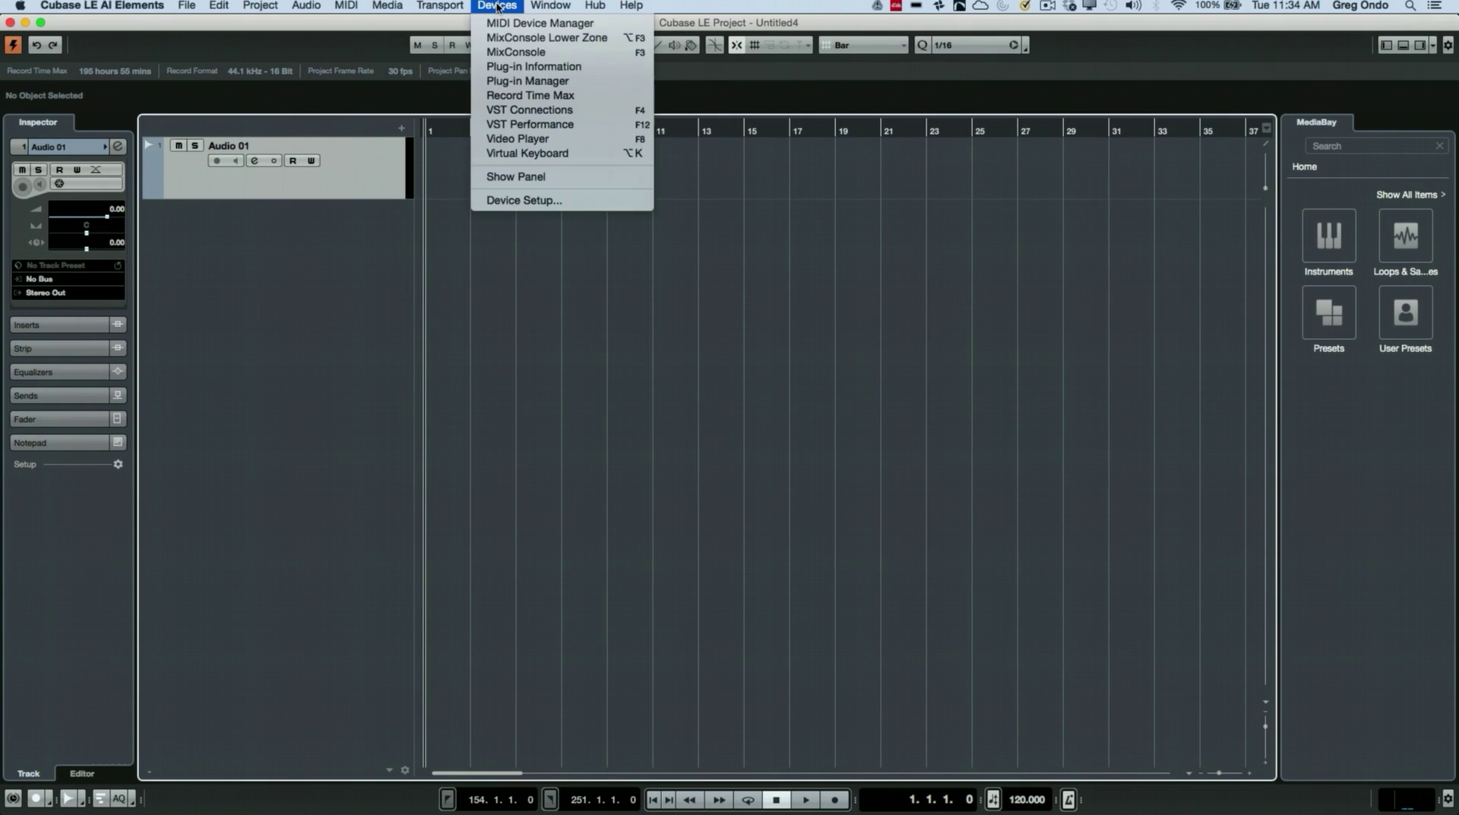
Step: In Device Setup's VST Audio System, switch the ASIO driver to Steinberg UR44 and view its ports
{"action": "left_click", "coordinate": [530, 201]}
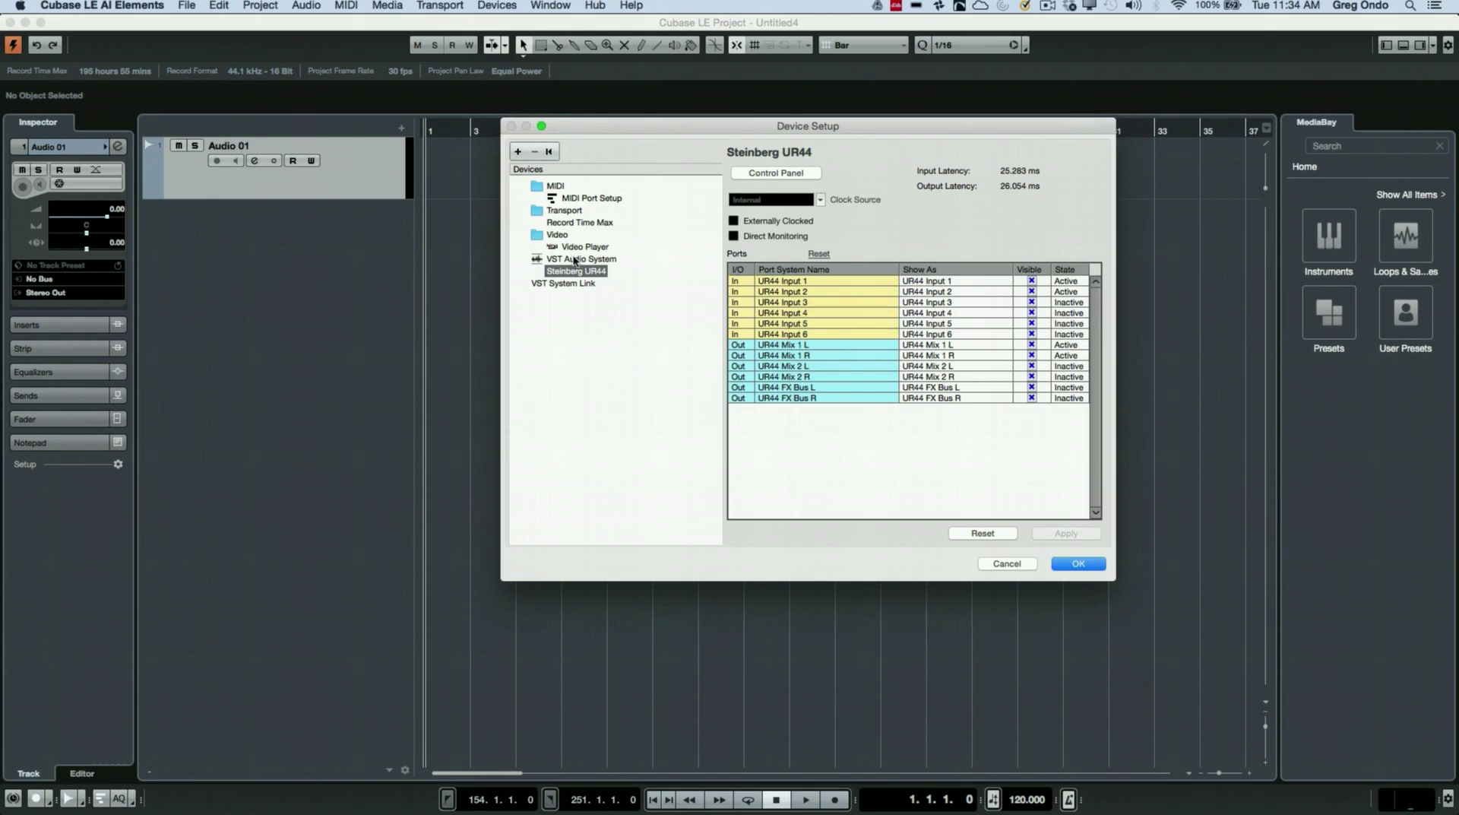
{"action": "left_click", "coordinate": [576, 259]}
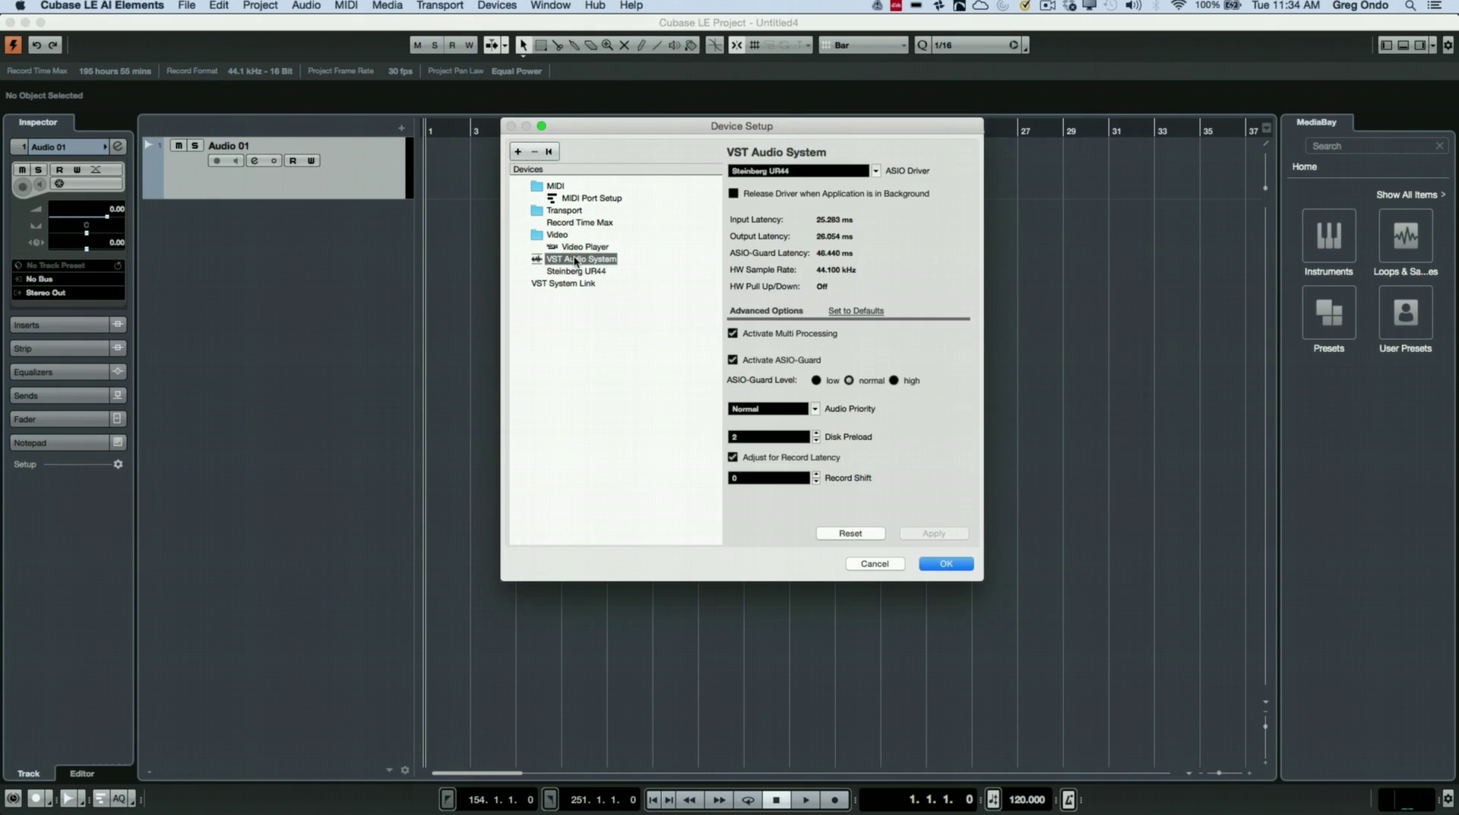
{"action": "left_click", "coordinate": [802, 172]}
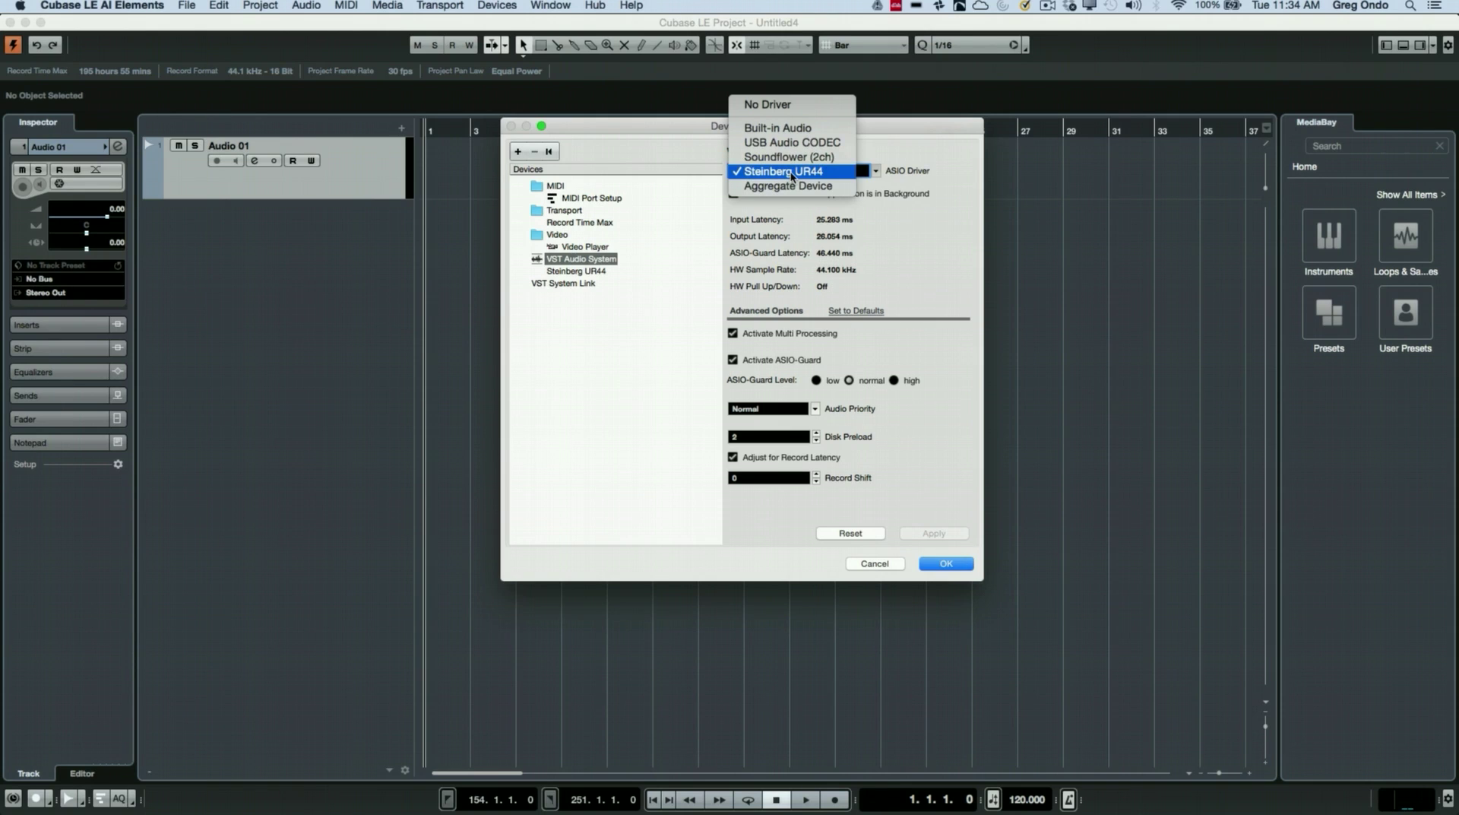
{"action": "left_click", "coordinate": [792, 173]}
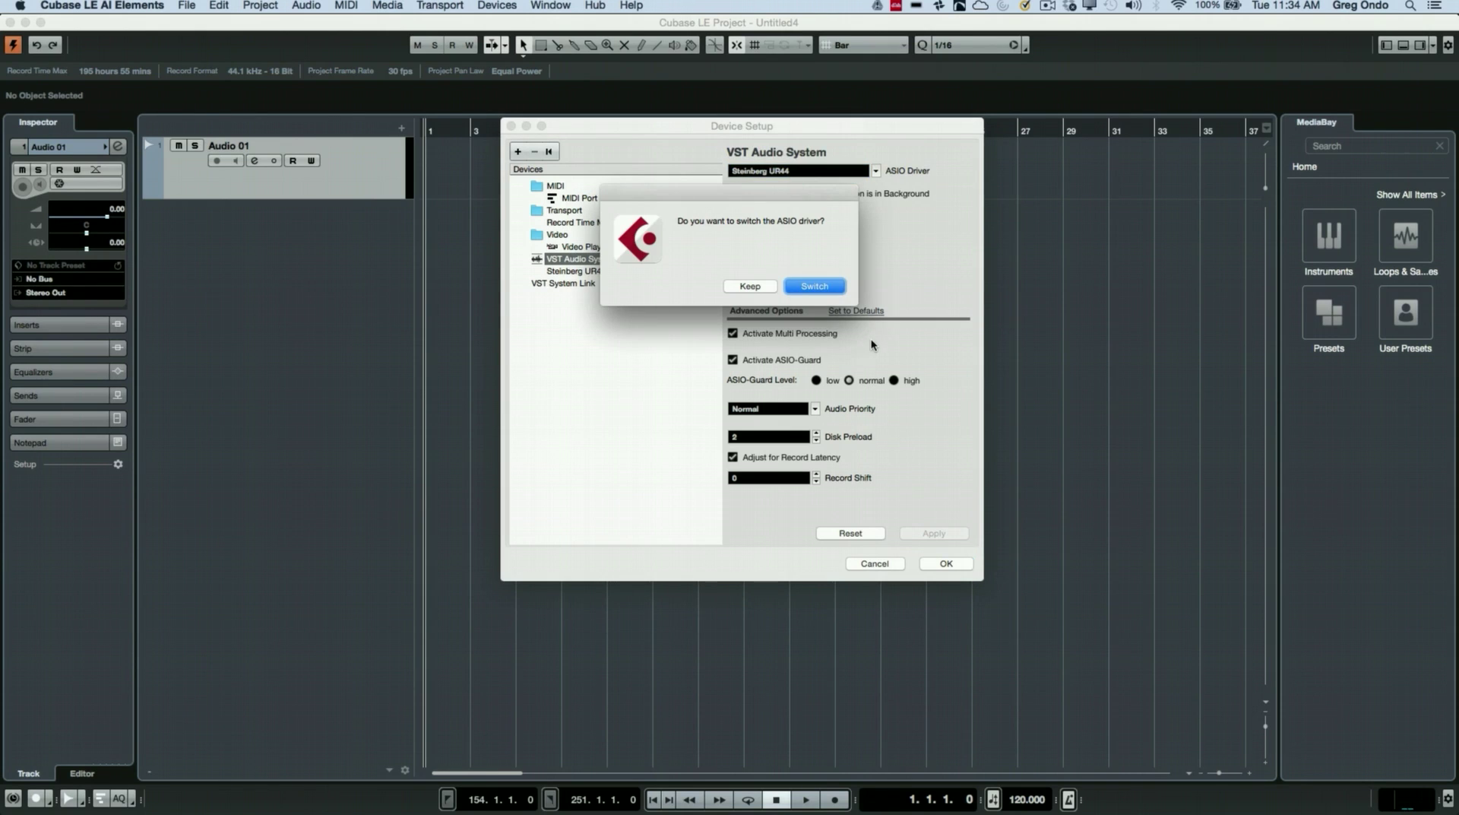
{"action": "left_click", "coordinate": [817, 287]}
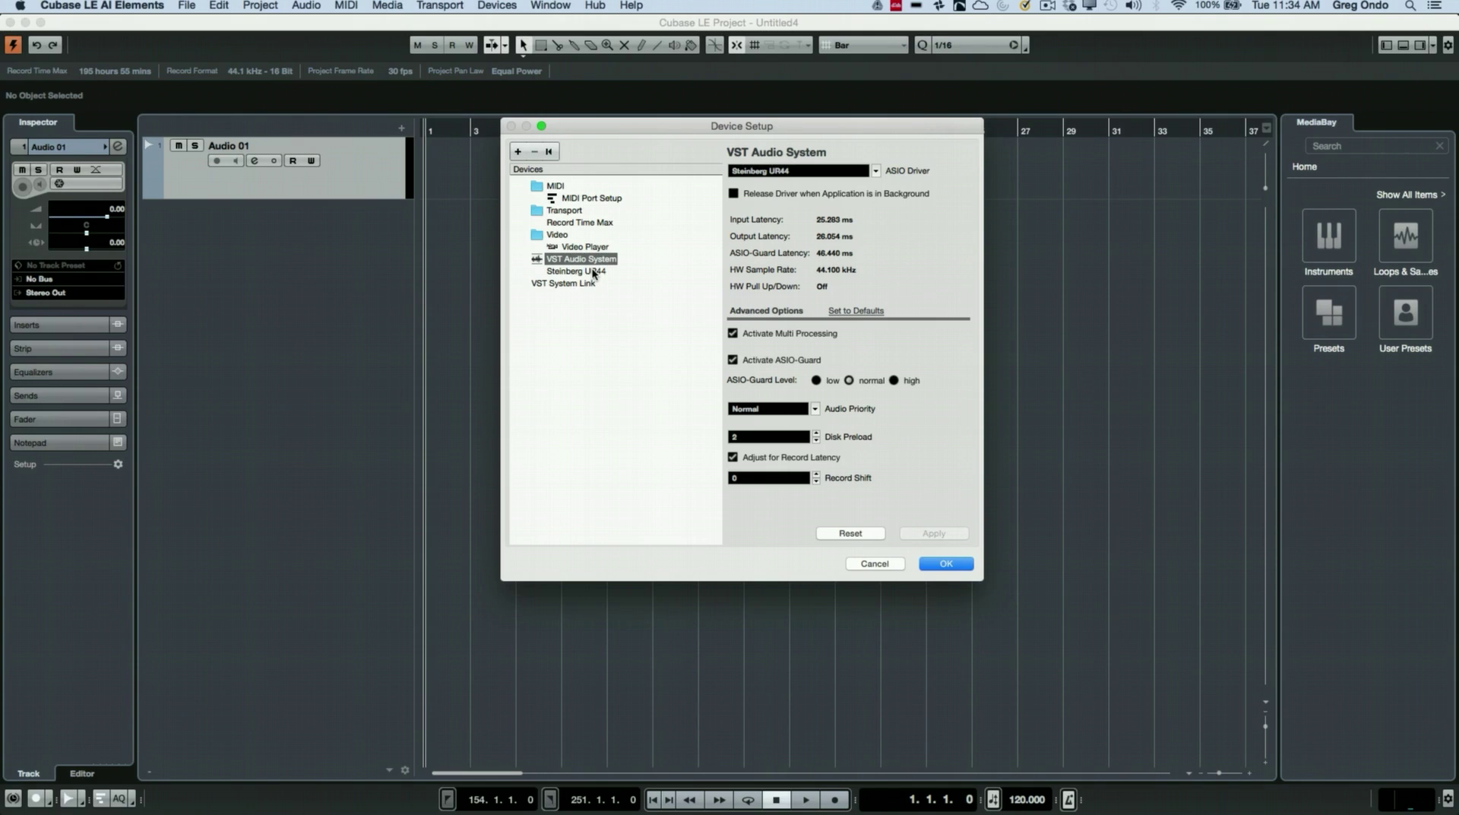
{"action": "left_click", "coordinate": [593, 272]}
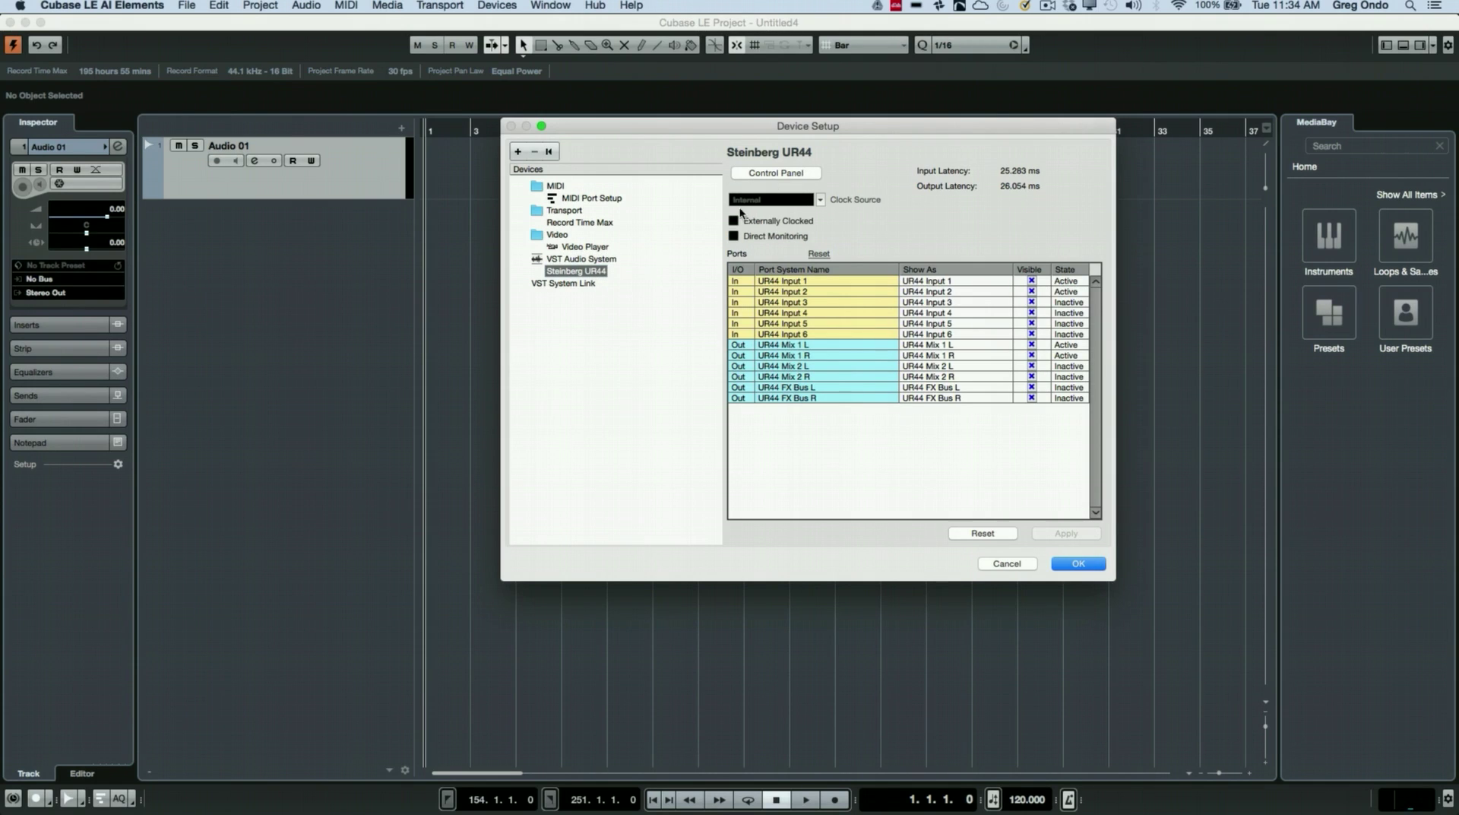
{"action": "left_click", "coordinate": [770, 174]}
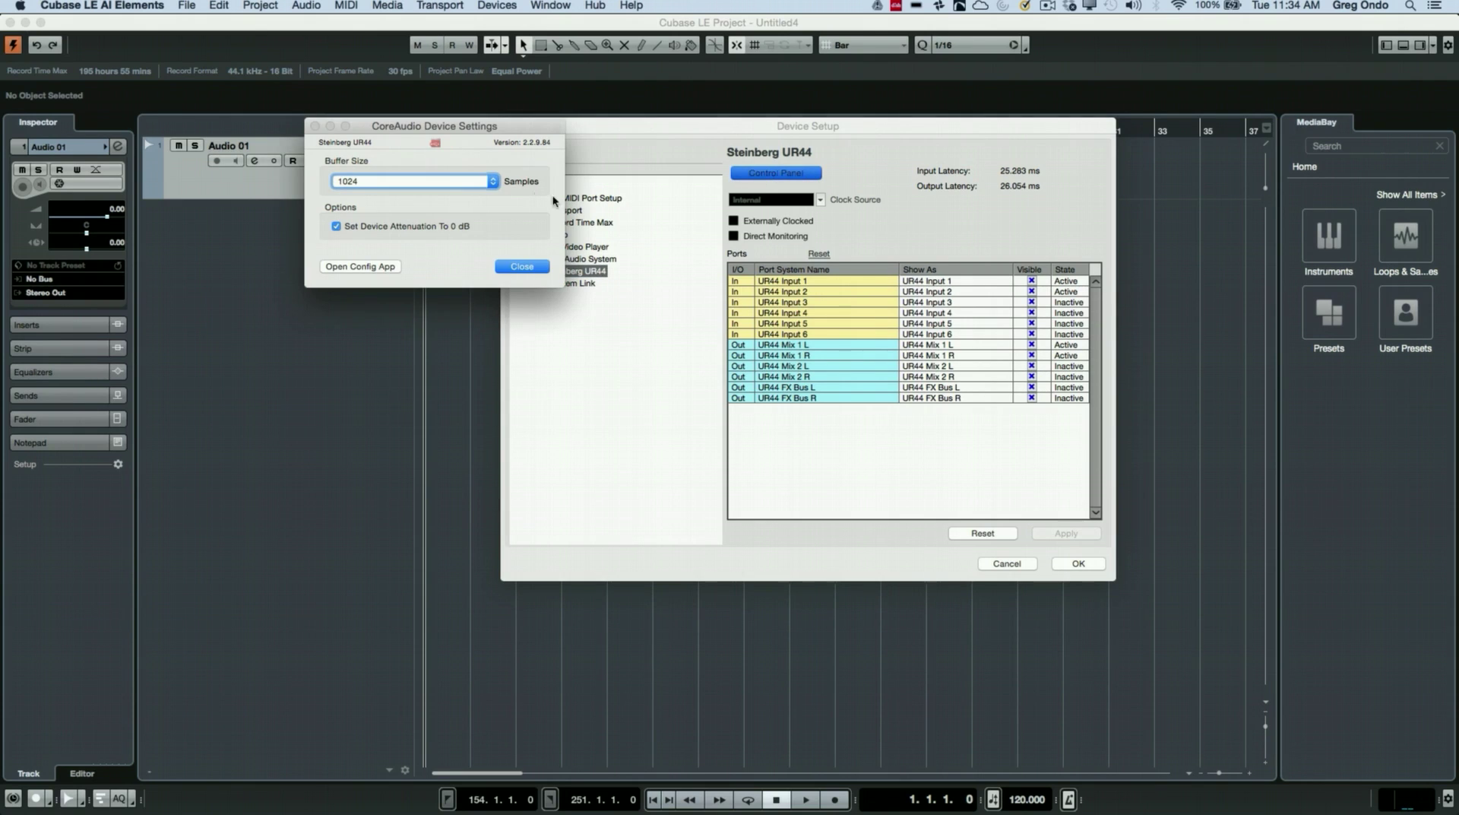
{"action": "left_click", "coordinate": [491, 182]}
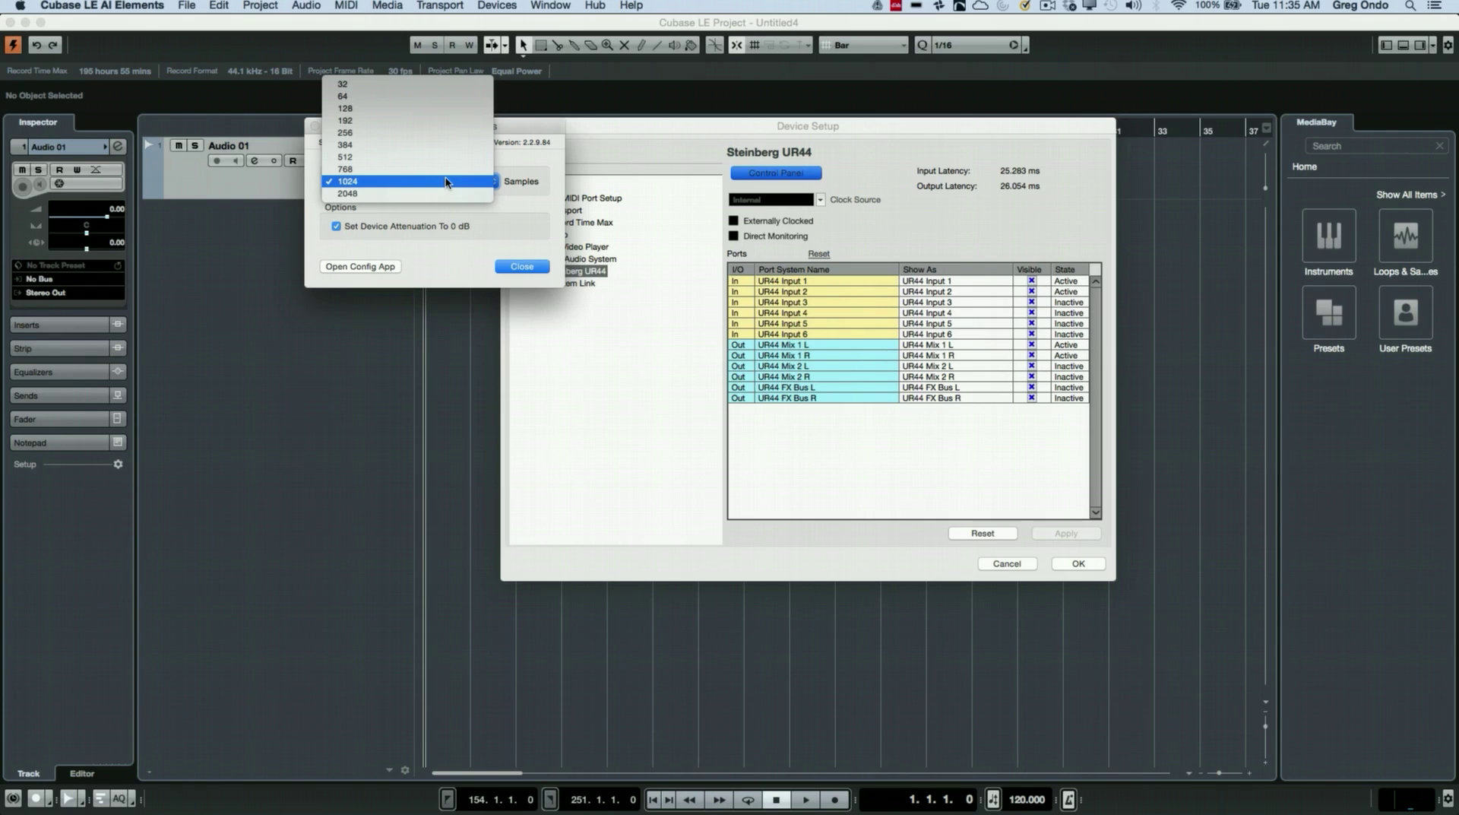
{"action": "left_click", "coordinate": [446, 182]}
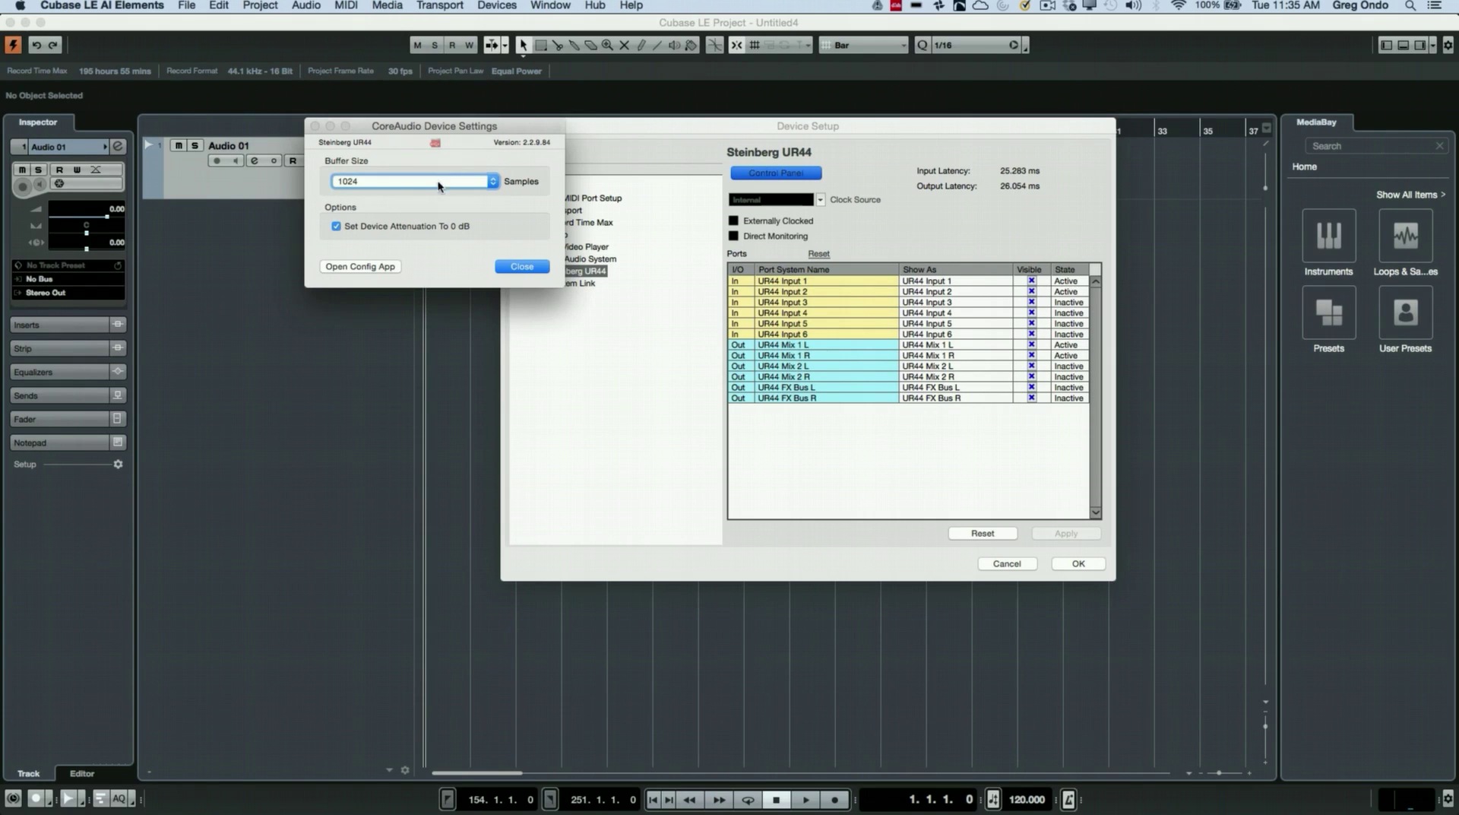
{"action": "left_click", "coordinate": [530, 268]}
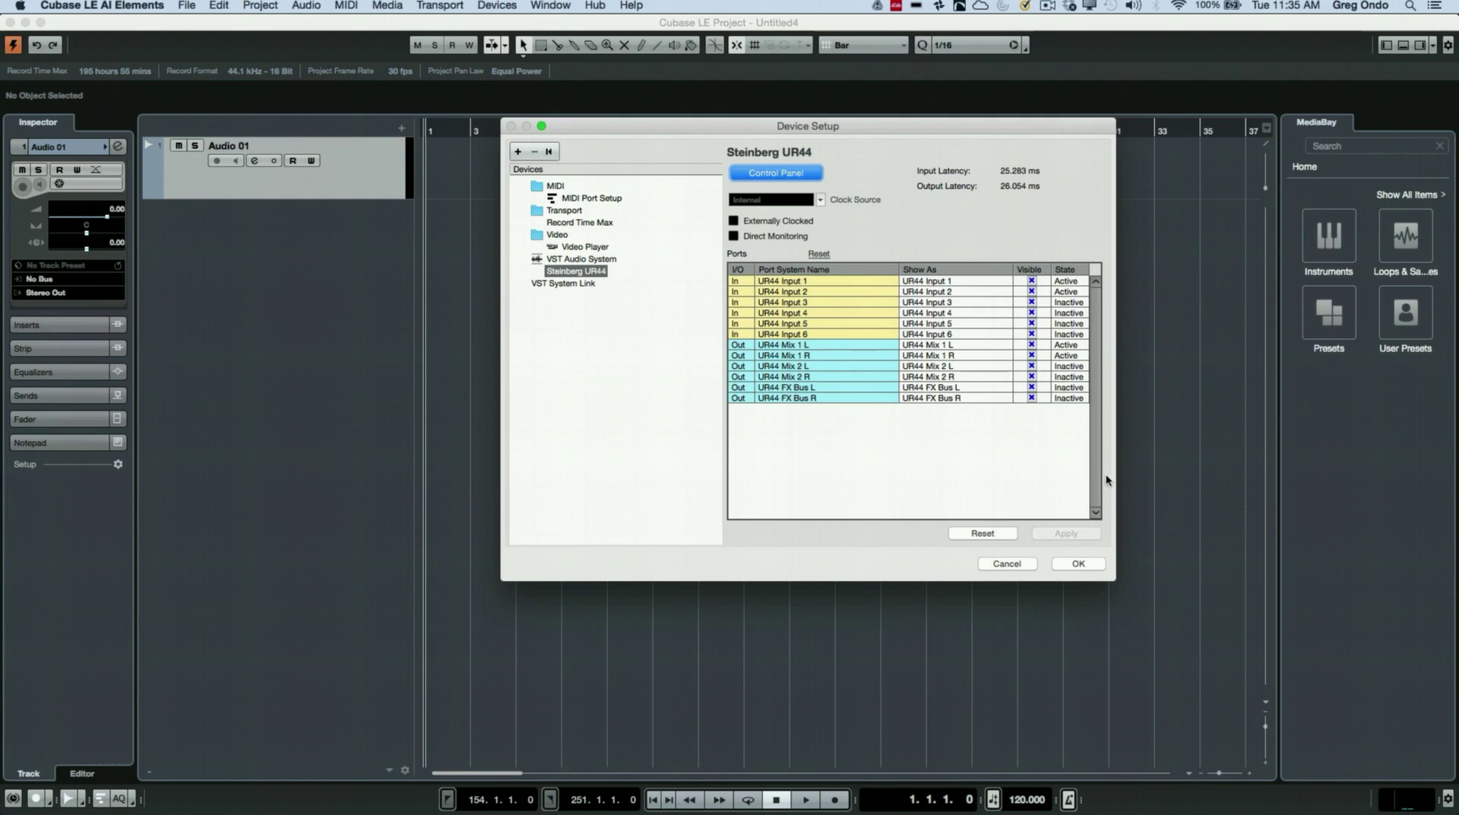
Step: Close Device Setup with OK, then open the Transport menu and move over to Devices
{"action": "left_click", "coordinate": [1086, 563]}
{"action": "left_click", "coordinate": [1079, 564]}
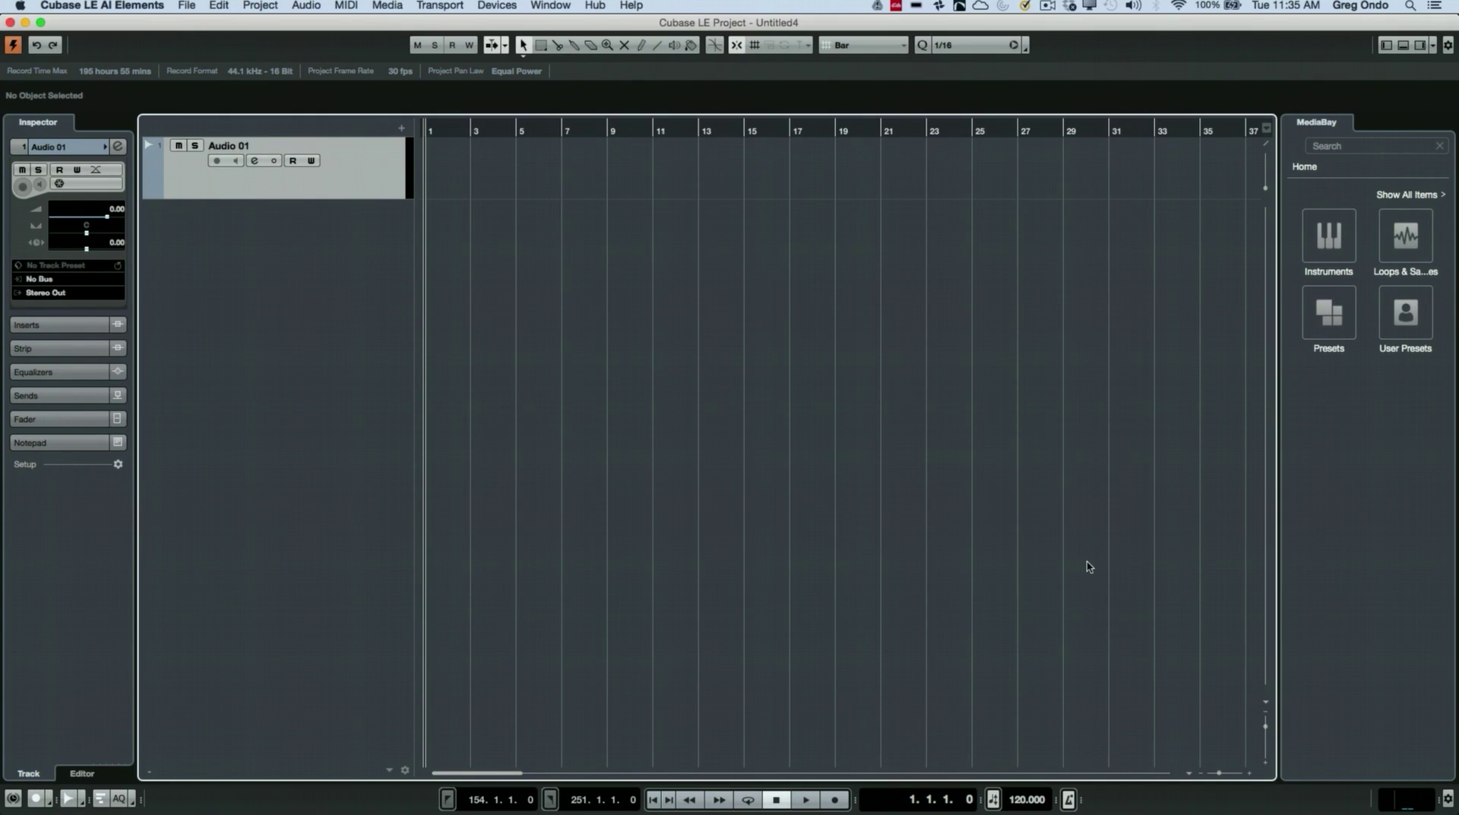
{"action": "left_click", "coordinate": [459, 8]}
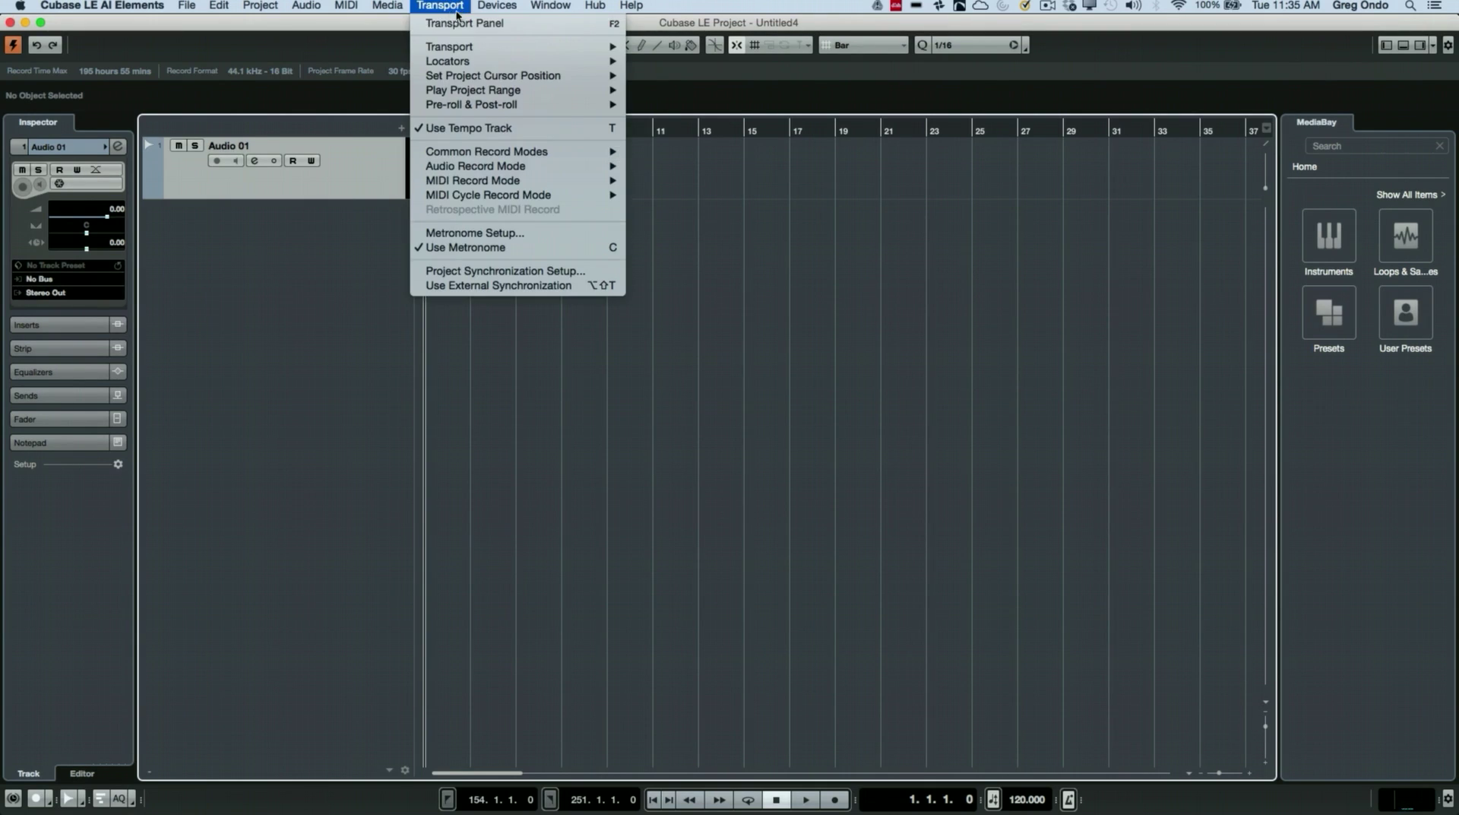
{"action": "mouse_move", "coordinate": [495, 7]}
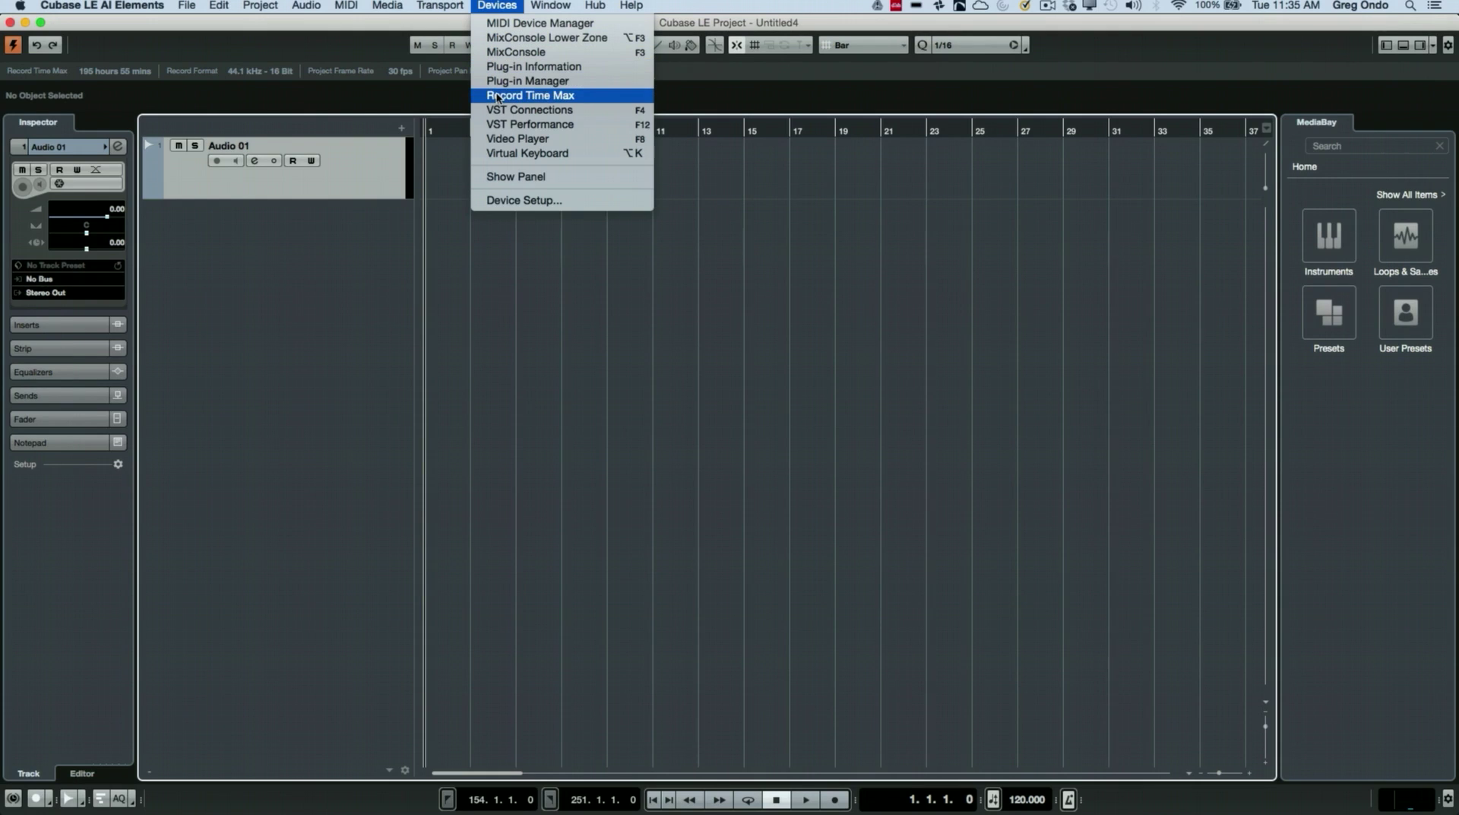
Step: In VST Connections Inputs, add a Mono In bus fed from UR44 Input 3
{"action": "left_click", "coordinate": [561, 113]}
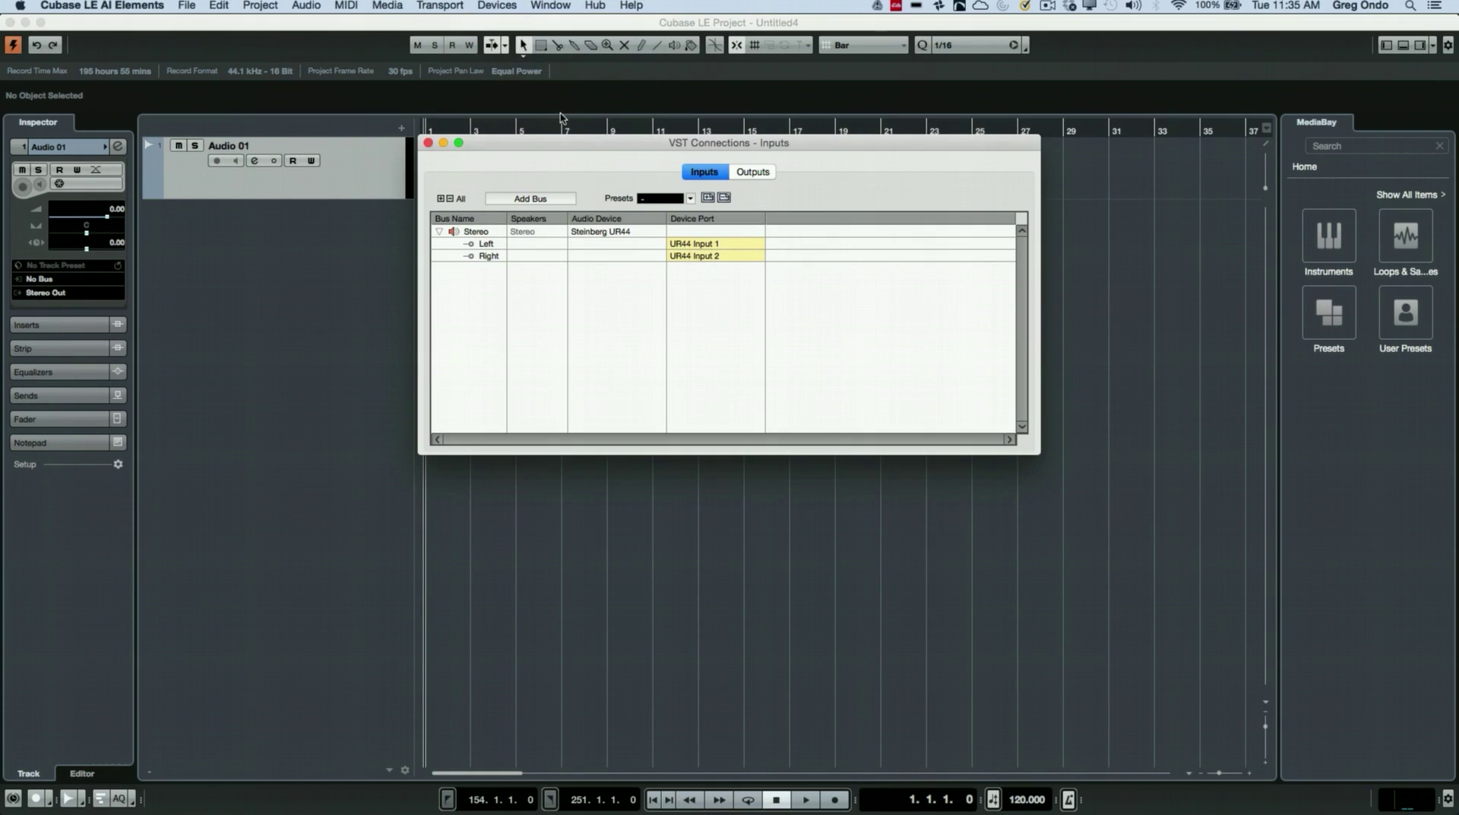
{"action": "left_click", "coordinate": [753, 172]}
{"action": "left_click", "coordinate": [714, 172]}
{"action": "left_click", "coordinate": [524, 200]}
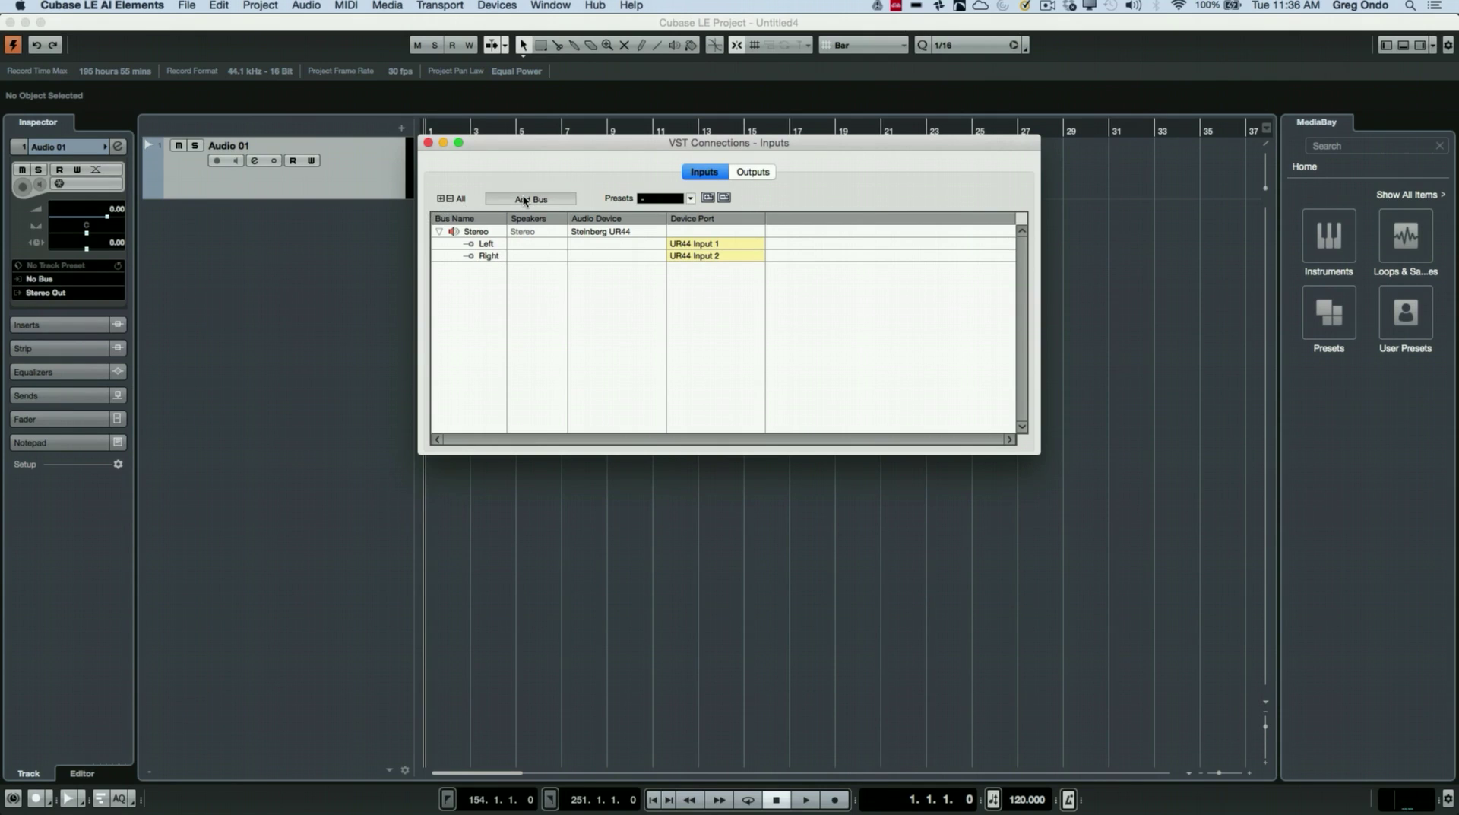
{"action": "left_click", "coordinate": [592, 249]}
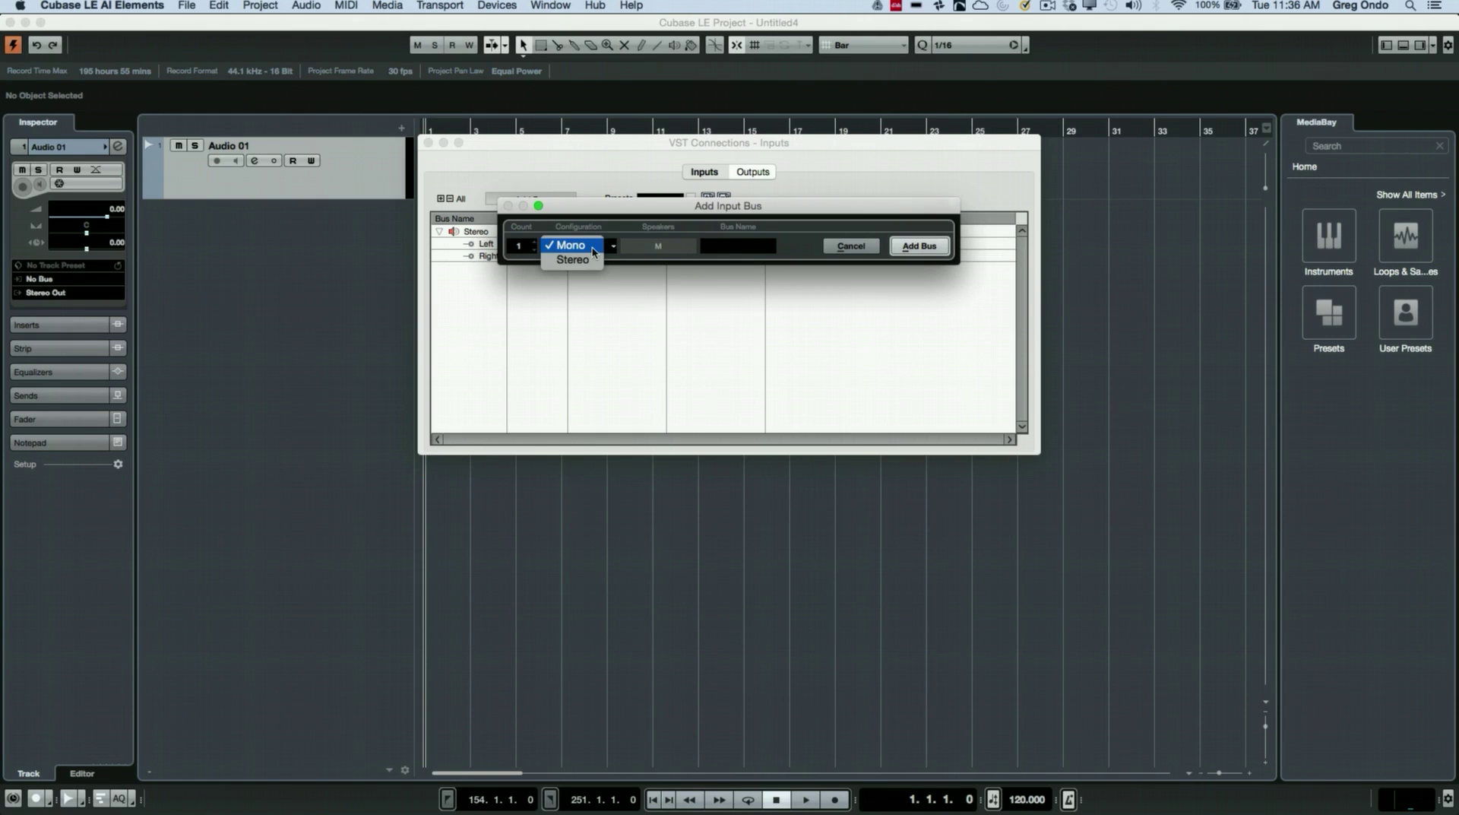
{"action": "left_click", "coordinate": [594, 249]}
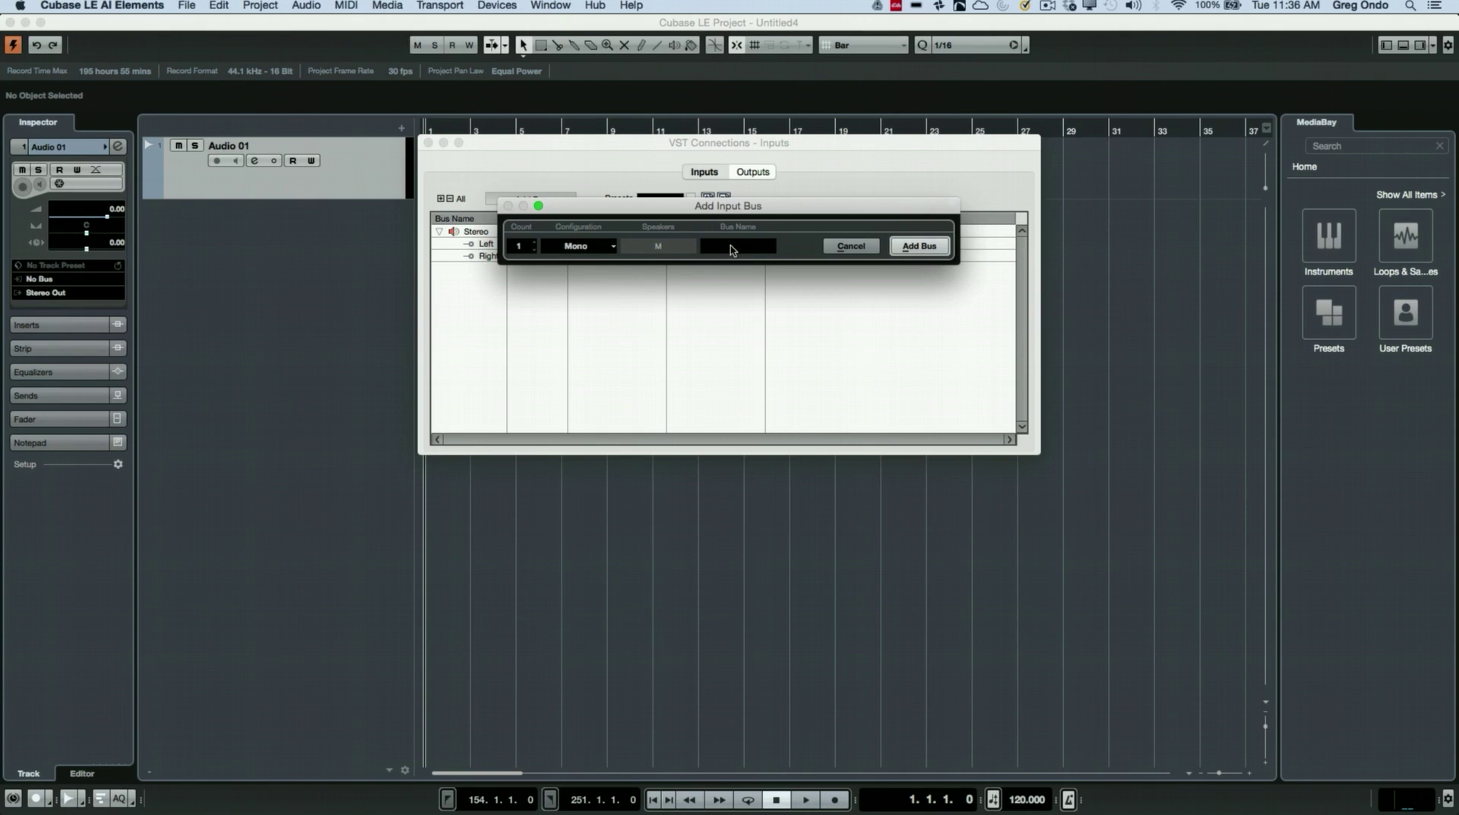
{"action": "left_click", "coordinate": [911, 251]}
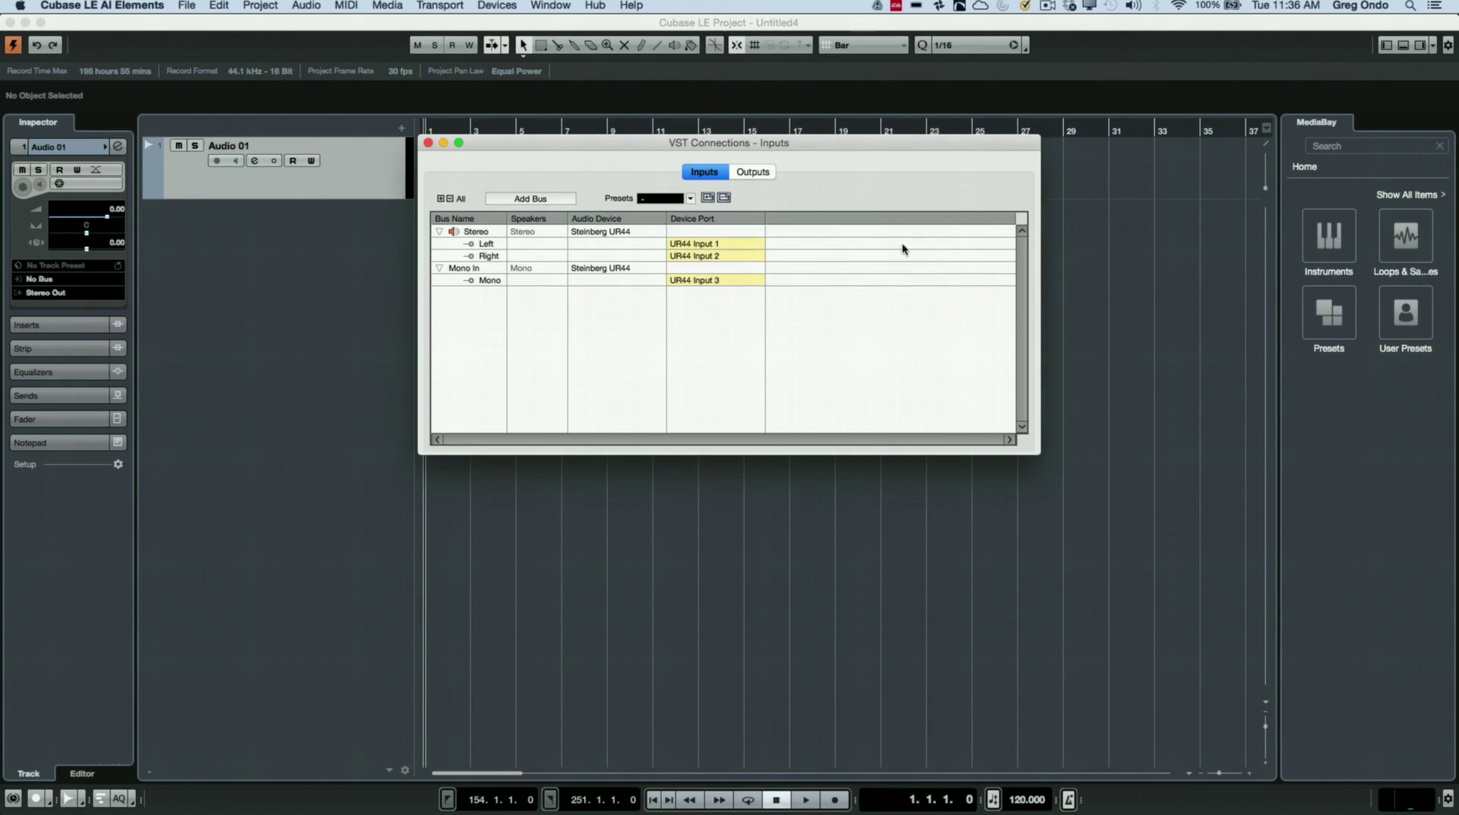
{"action": "left_click", "coordinate": [687, 282]}
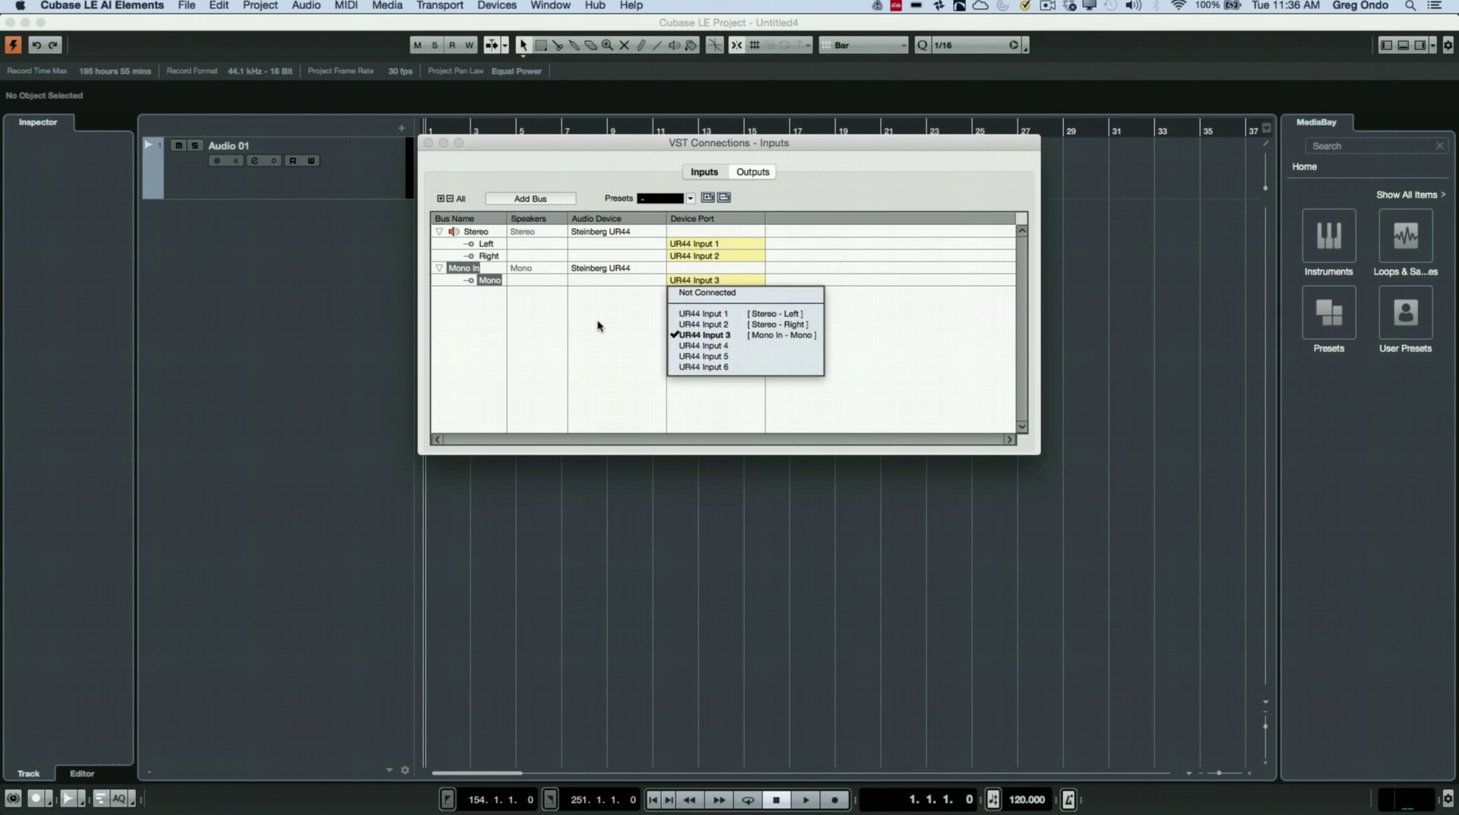
{"action": "left_click", "coordinate": [428, 143]}
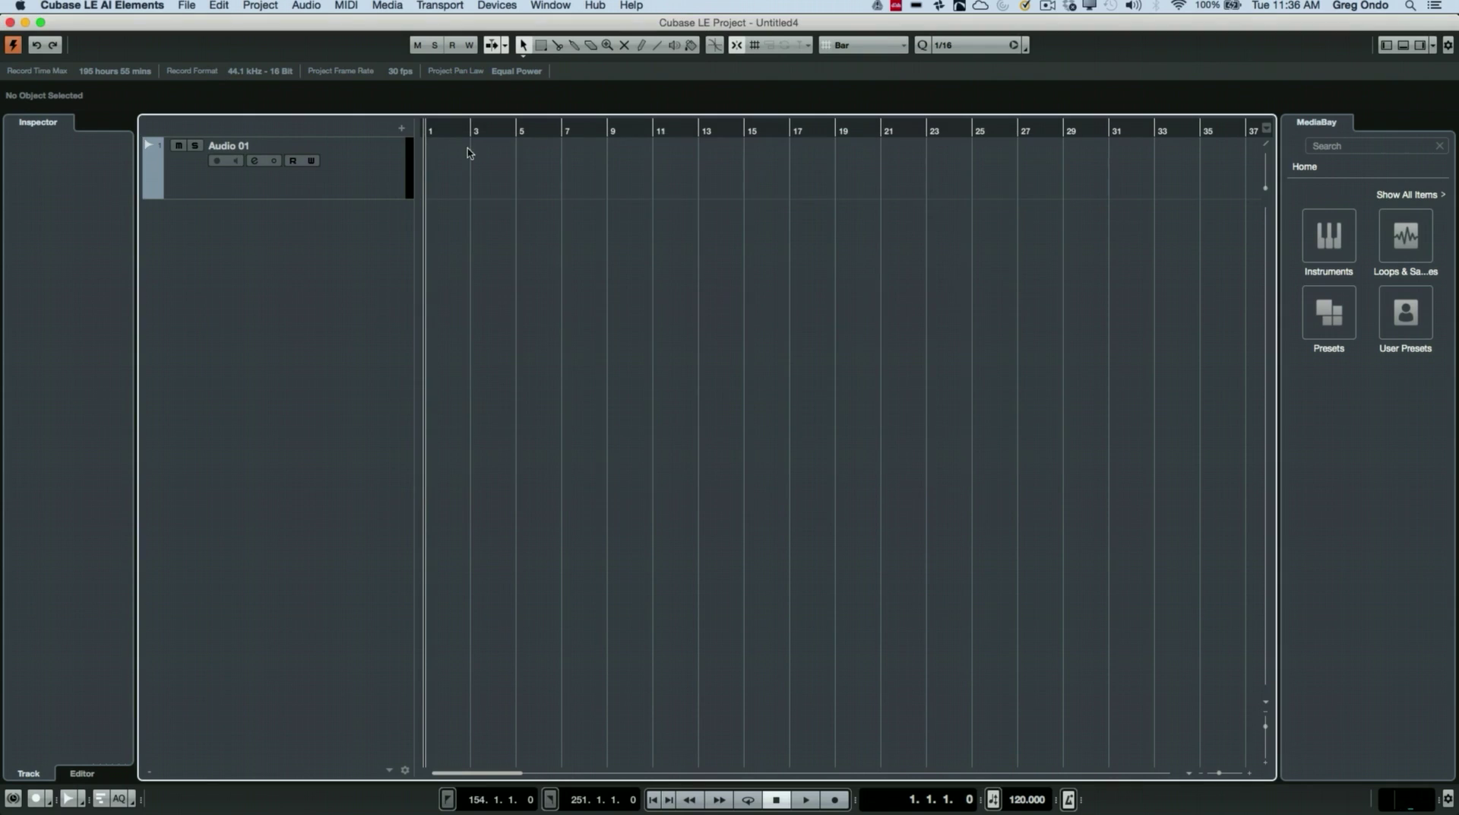
{"action": "left_click", "coordinate": [497, 5]}
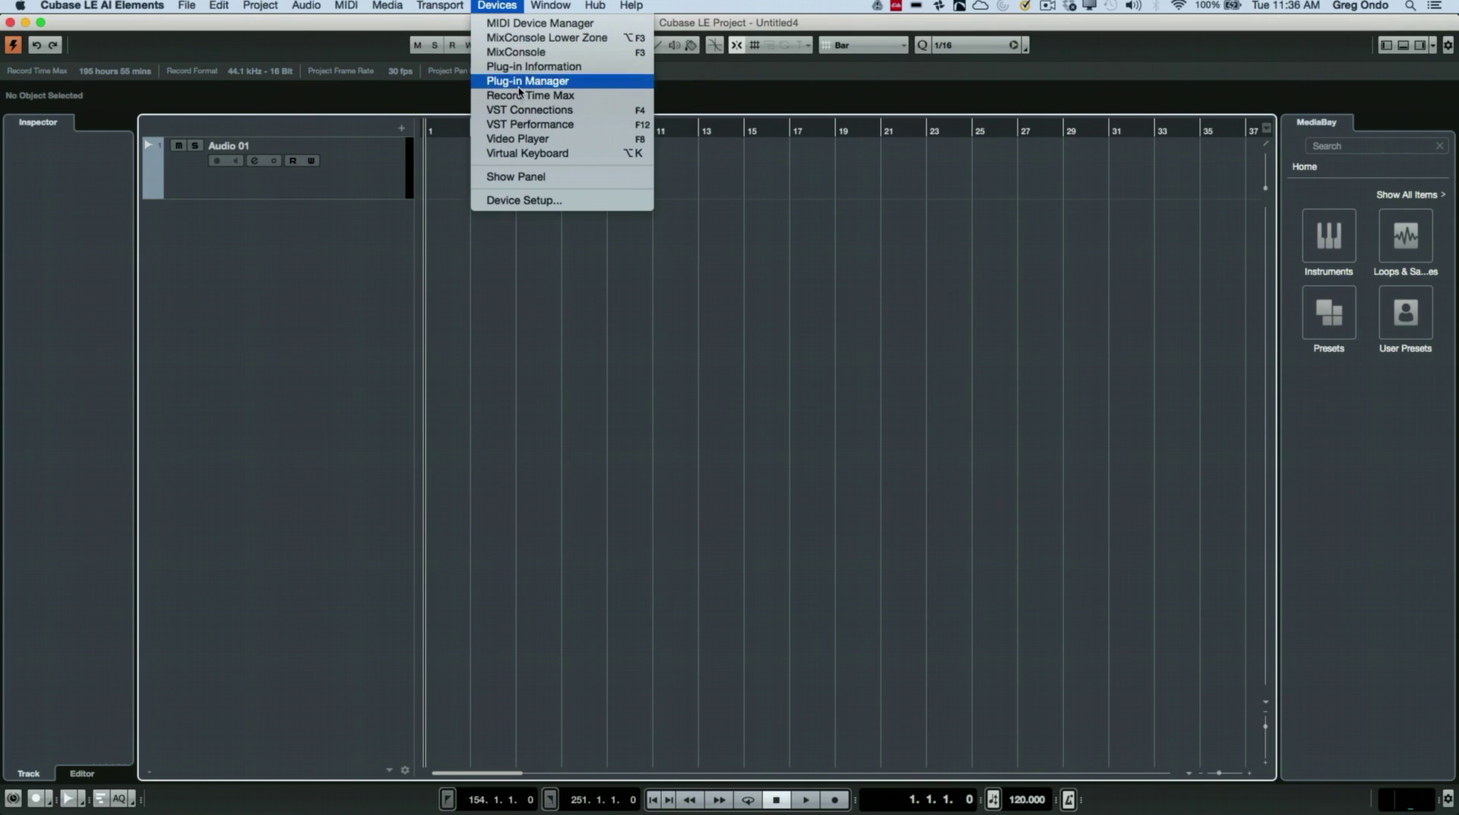
{"action": "left_click", "coordinate": [532, 109]}
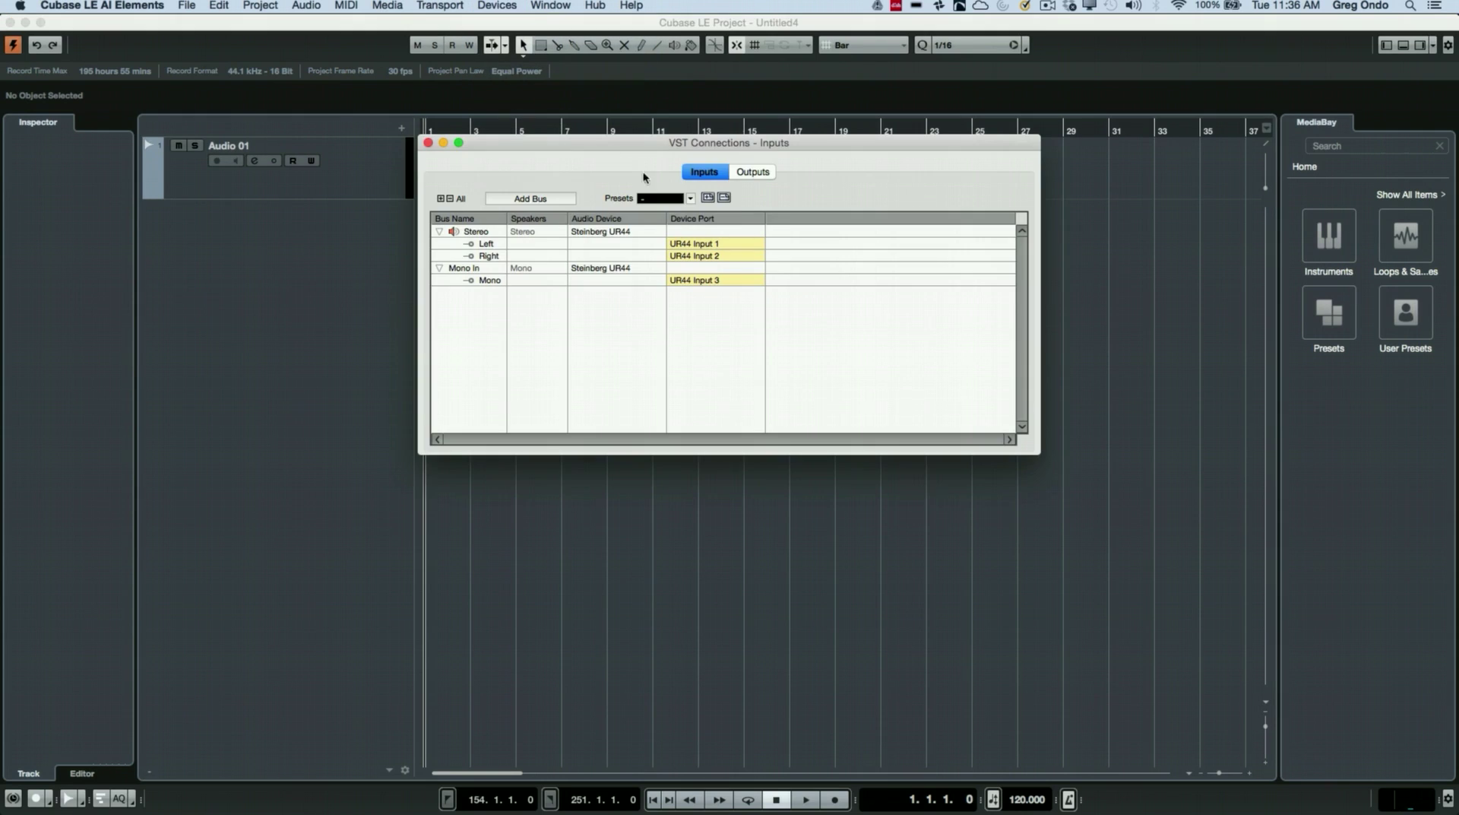
{"action": "left_click", "coordinate": [753, 172]}
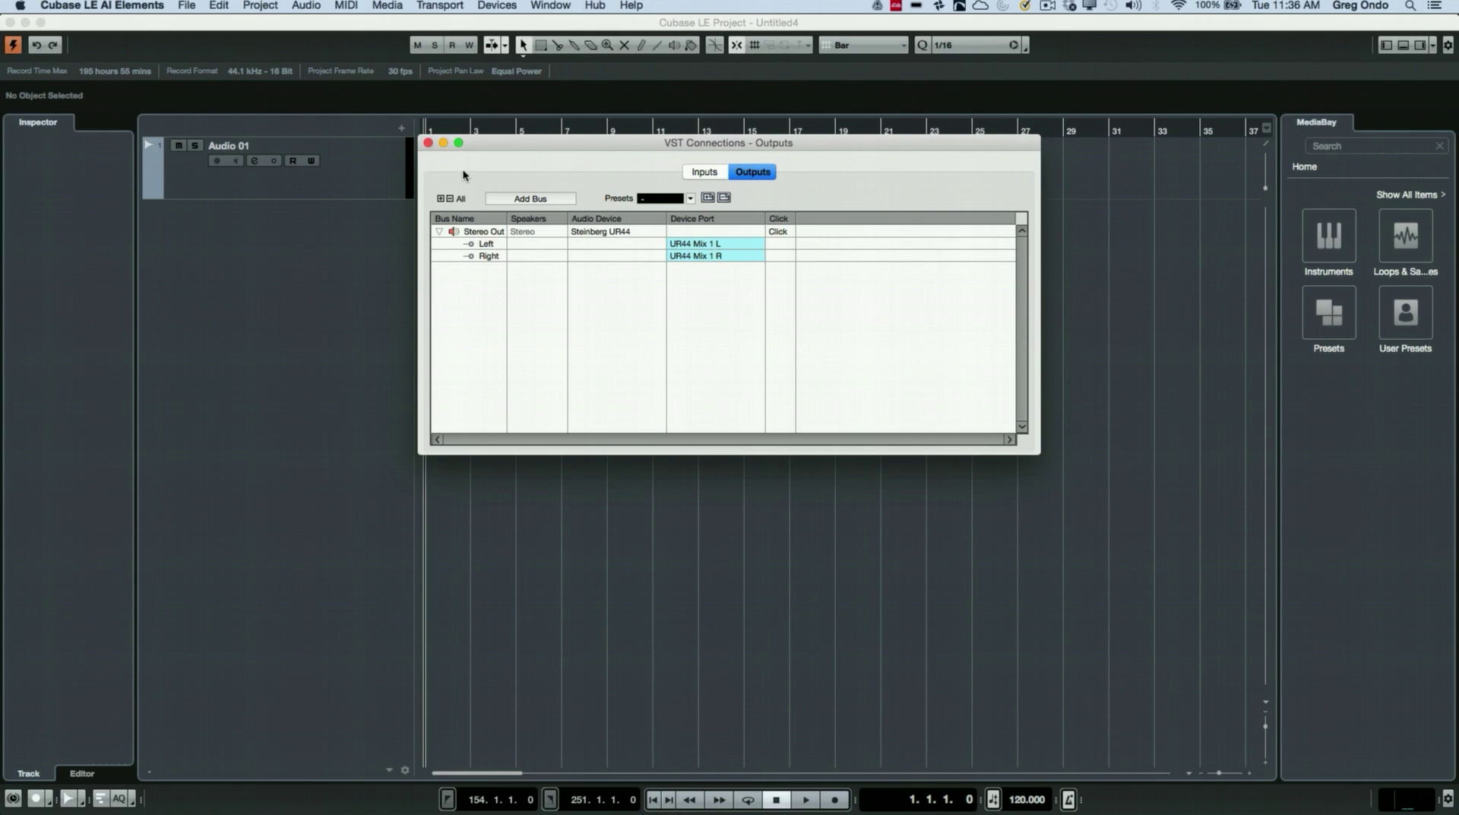
{"action": "left_click", "coordinate": [428, 143]}
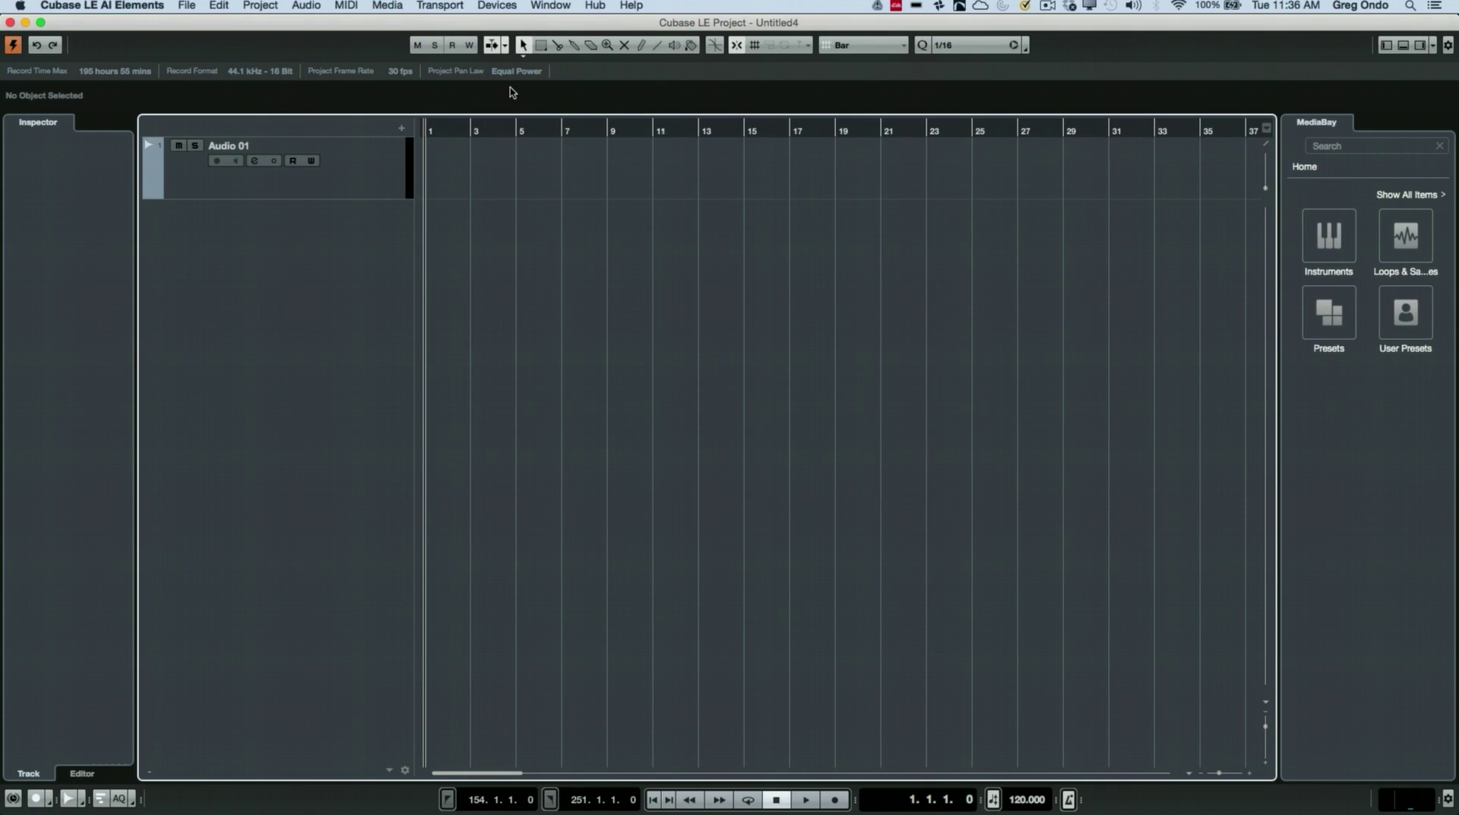
Step: Dismiss the Devices menu, select the Audio 01 track, and open the File menu
{"action": "left_click", "coordinate": [498, 6]}
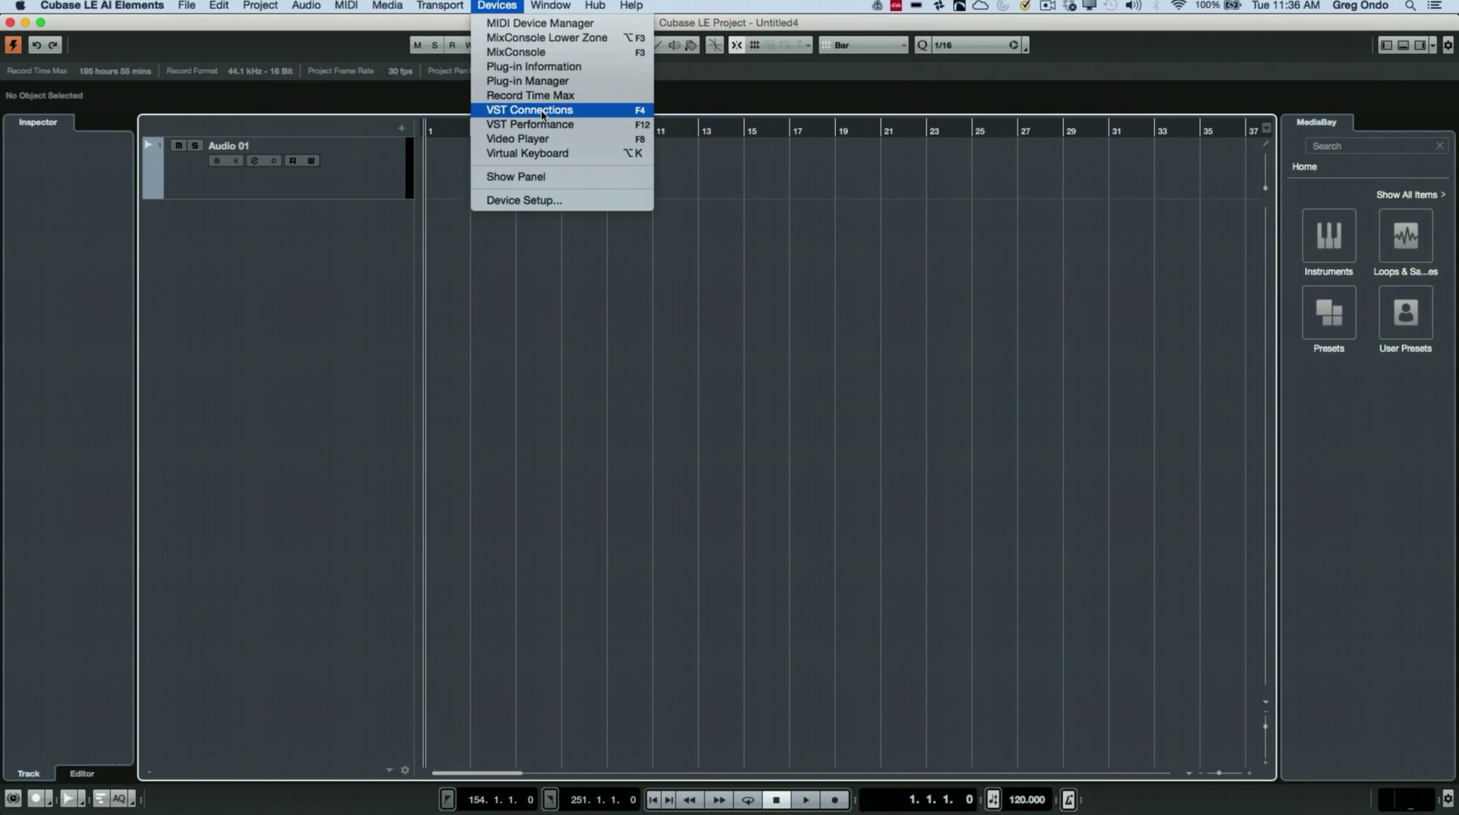
{"action": "left_click", "coordinate": [362, 168]}
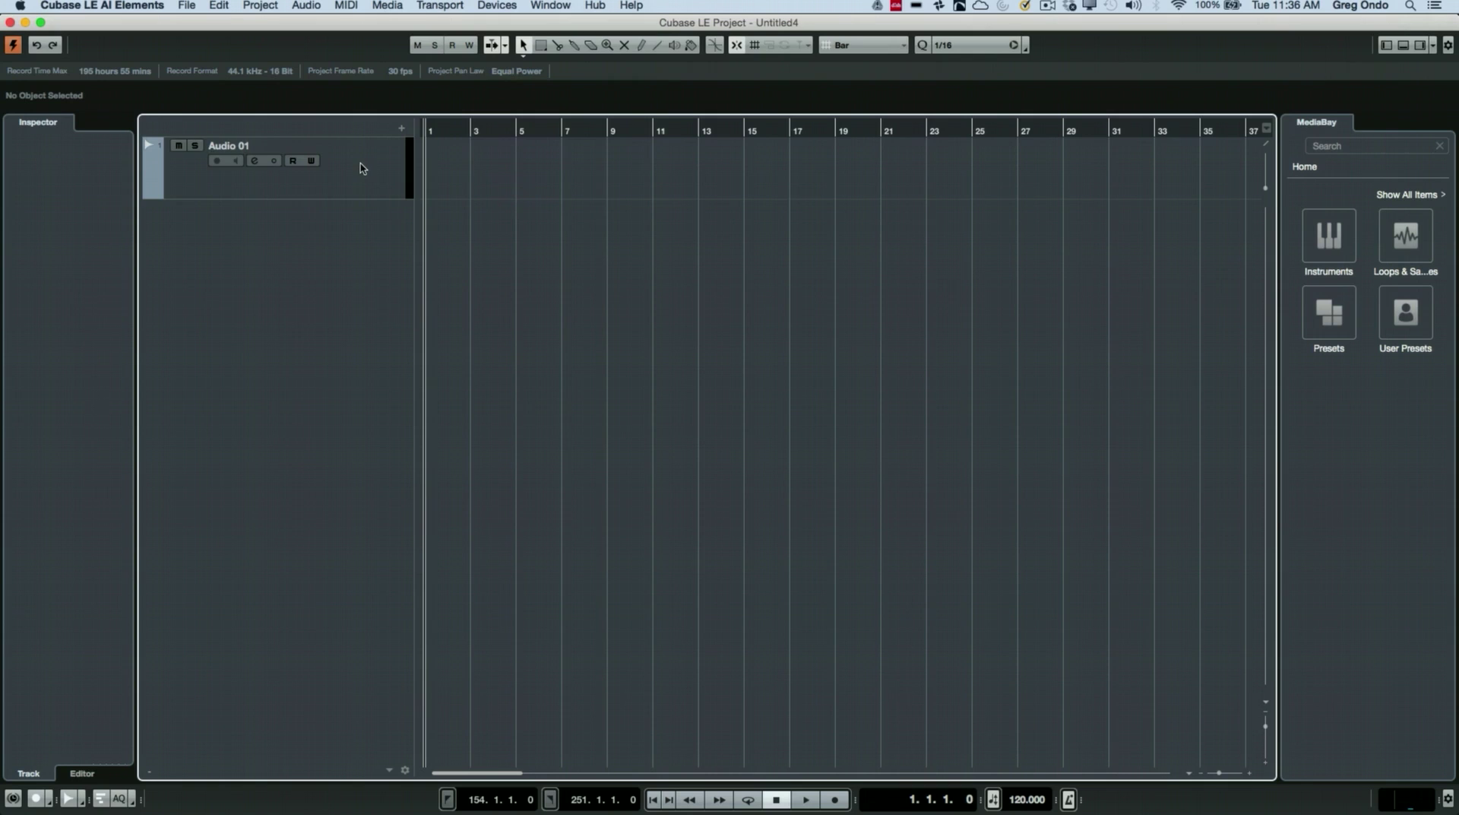
{"action": "left_click", "coordinate": [362, 168]}
{"action": "left_click", "coordinate": [190, 6]}
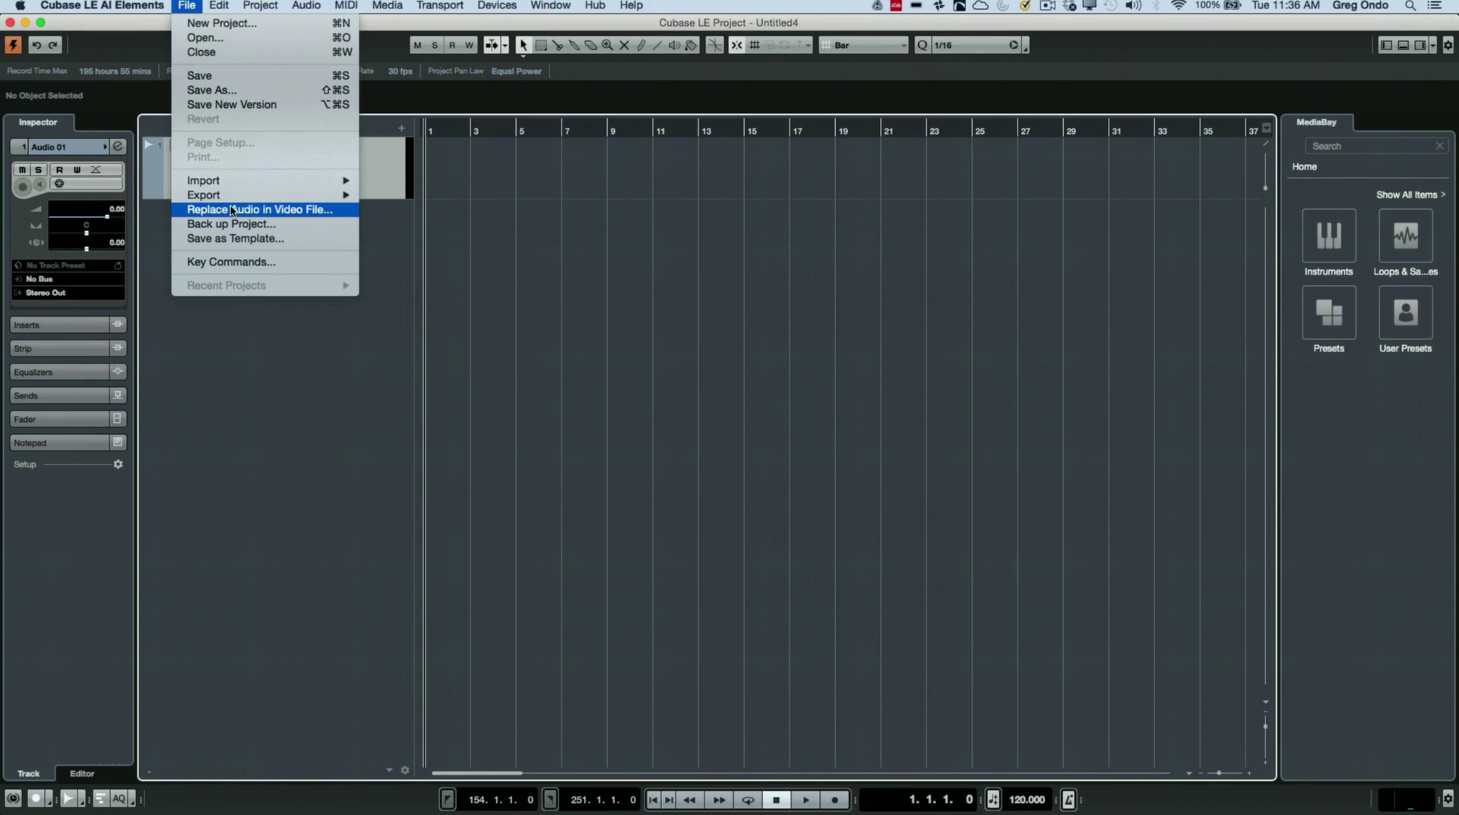
Step: Start a new project and pick the Empty template under More in the Hub
{"action": "left_click", "coordinate": [201, 29]}
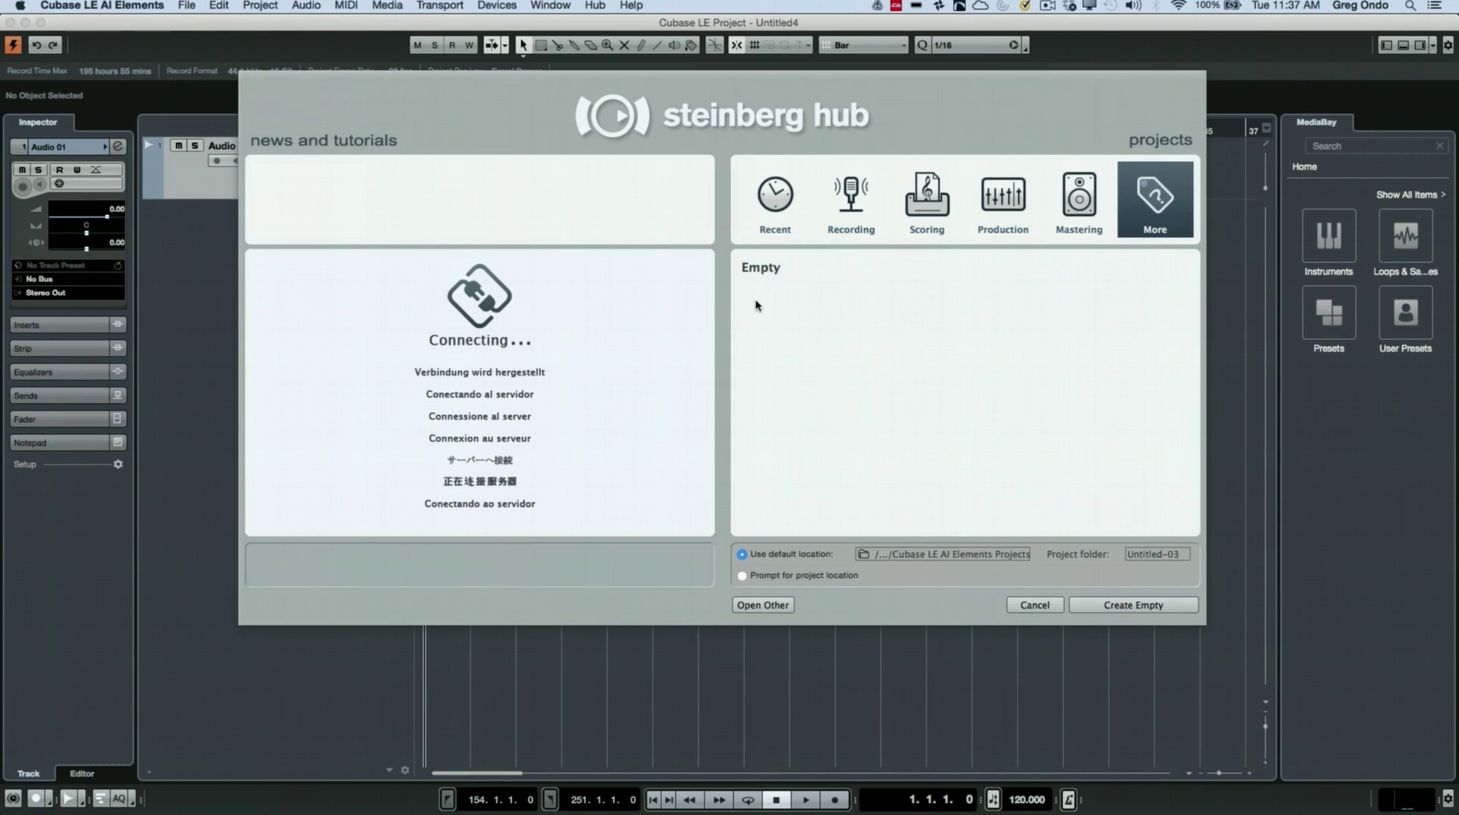
{"action": "left_click", "coordinate": [766, 199]}
{"action": "left_click", "coordinate": [848, 202]}
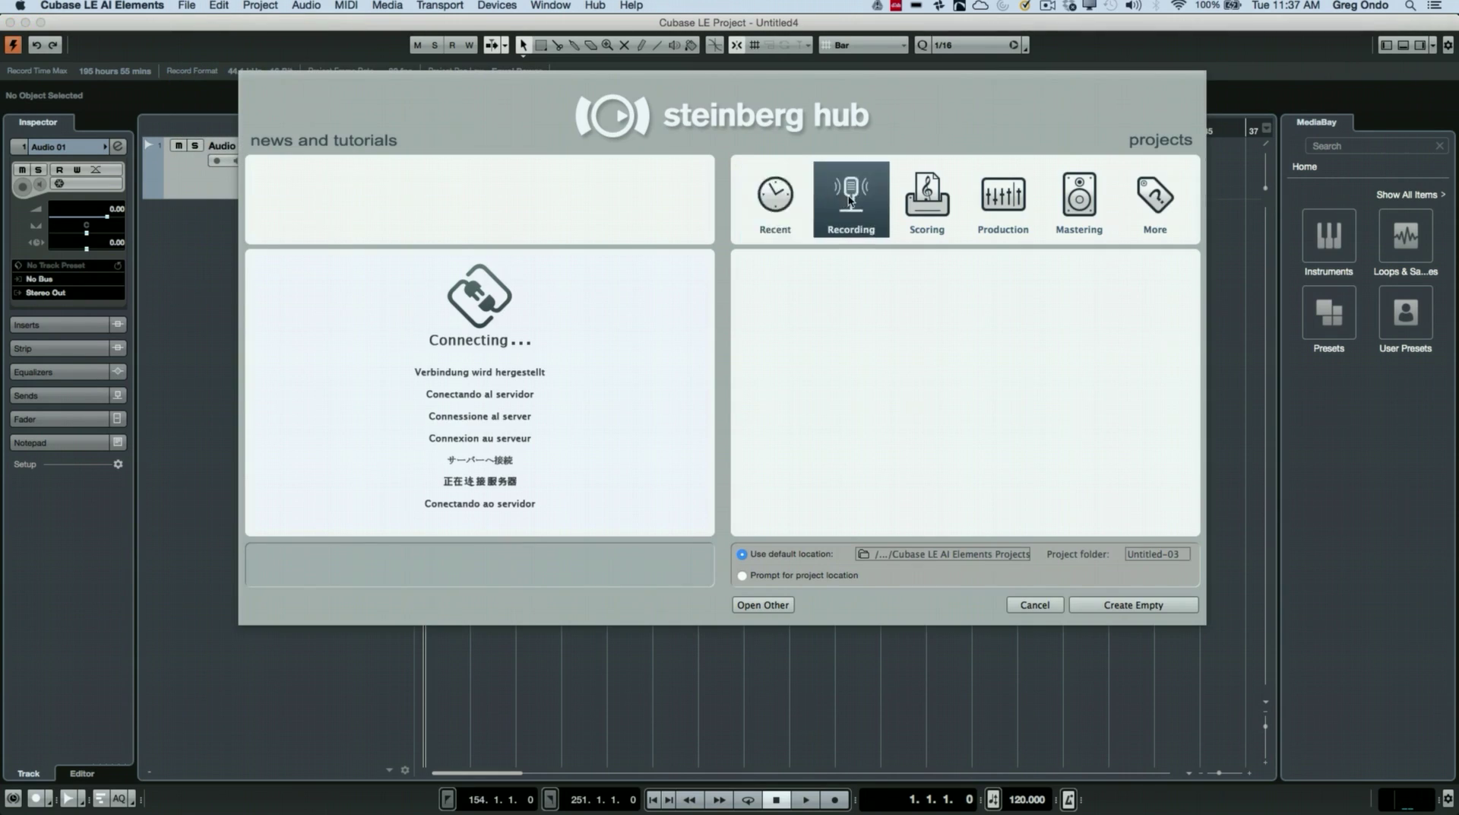
{"action": "left_click", "coordinate": [931, 198]}
{"action": "left_click", "coordinate": [1004, 198]}
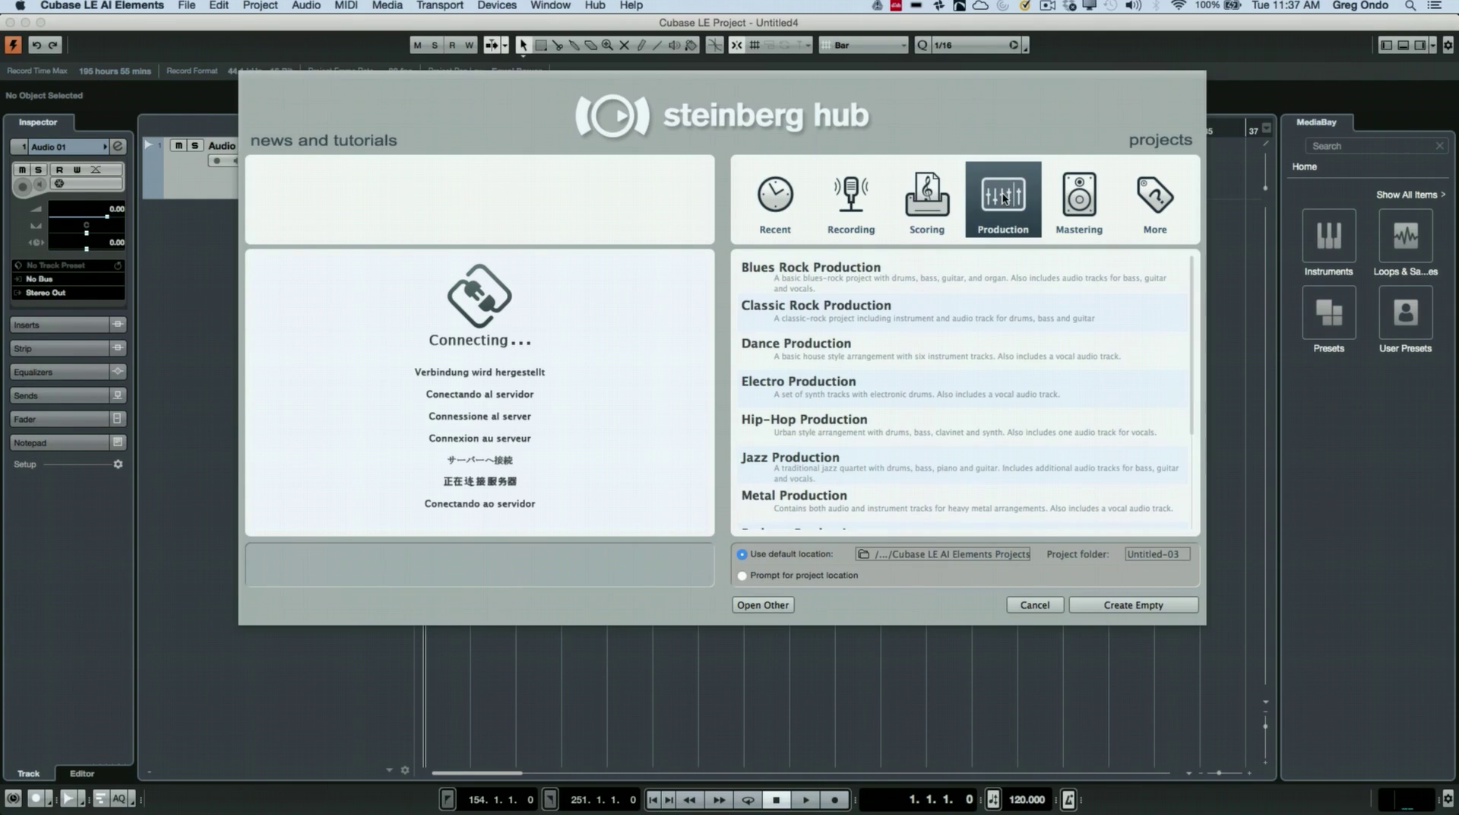
{"action": "left_click", "coordinate": [1086, 207]}
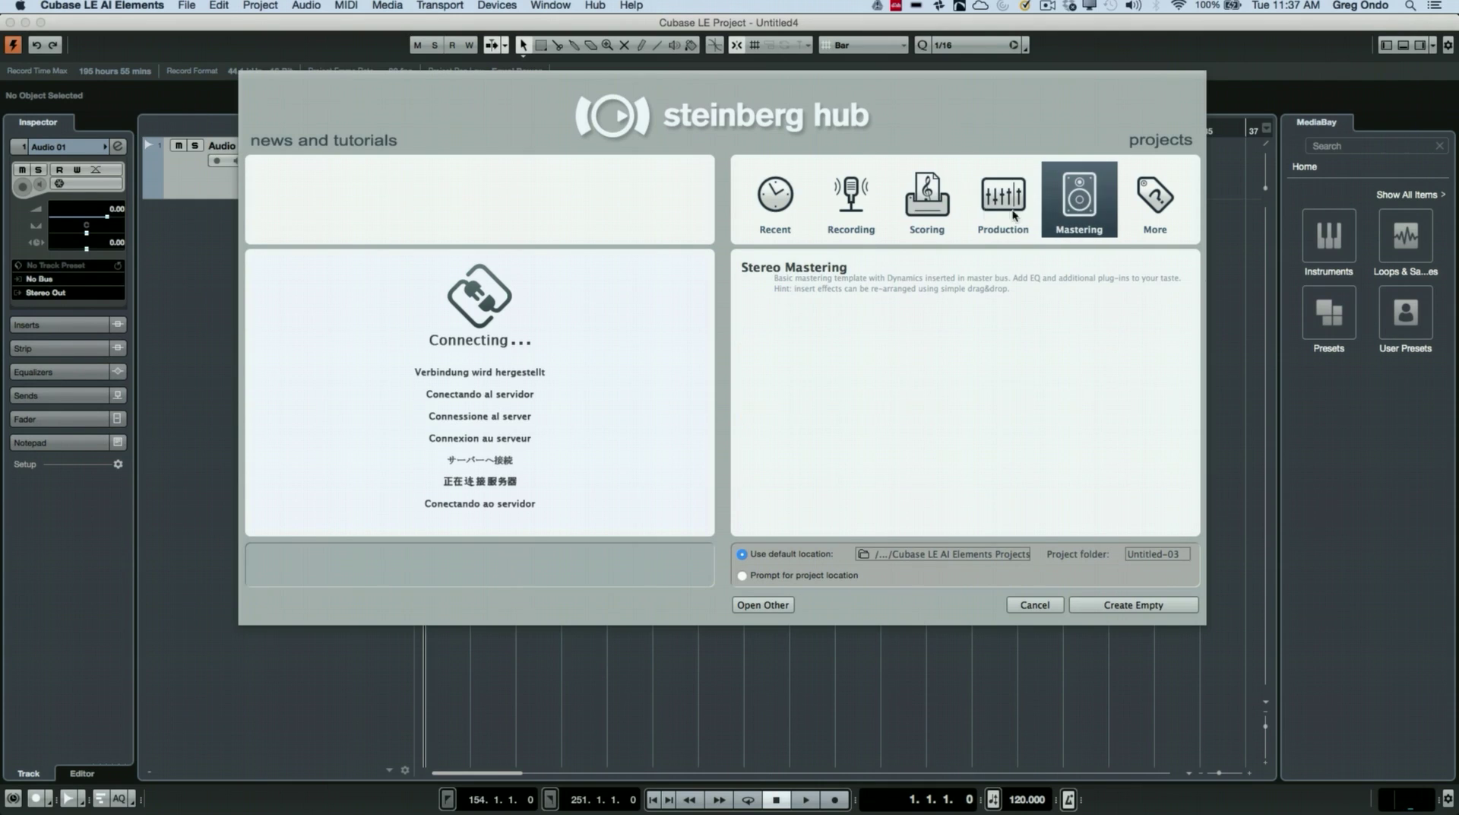
{"action": "left_click", "coordinate": [955, 212]}
{"action": "left_click", "coordinate": [1161, 199]}
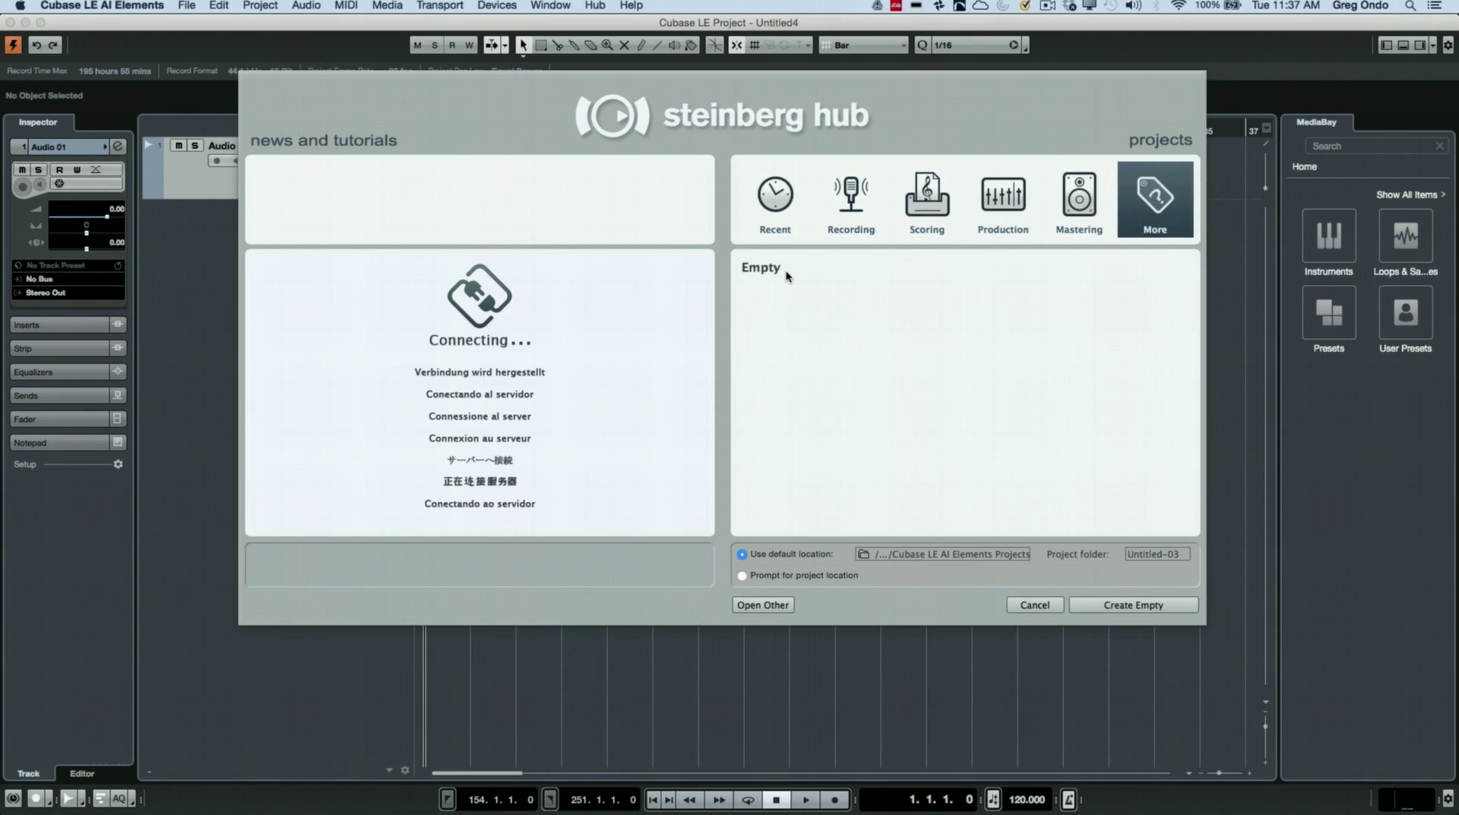
{"action": "left_click", "coordinate": [798, 274]}
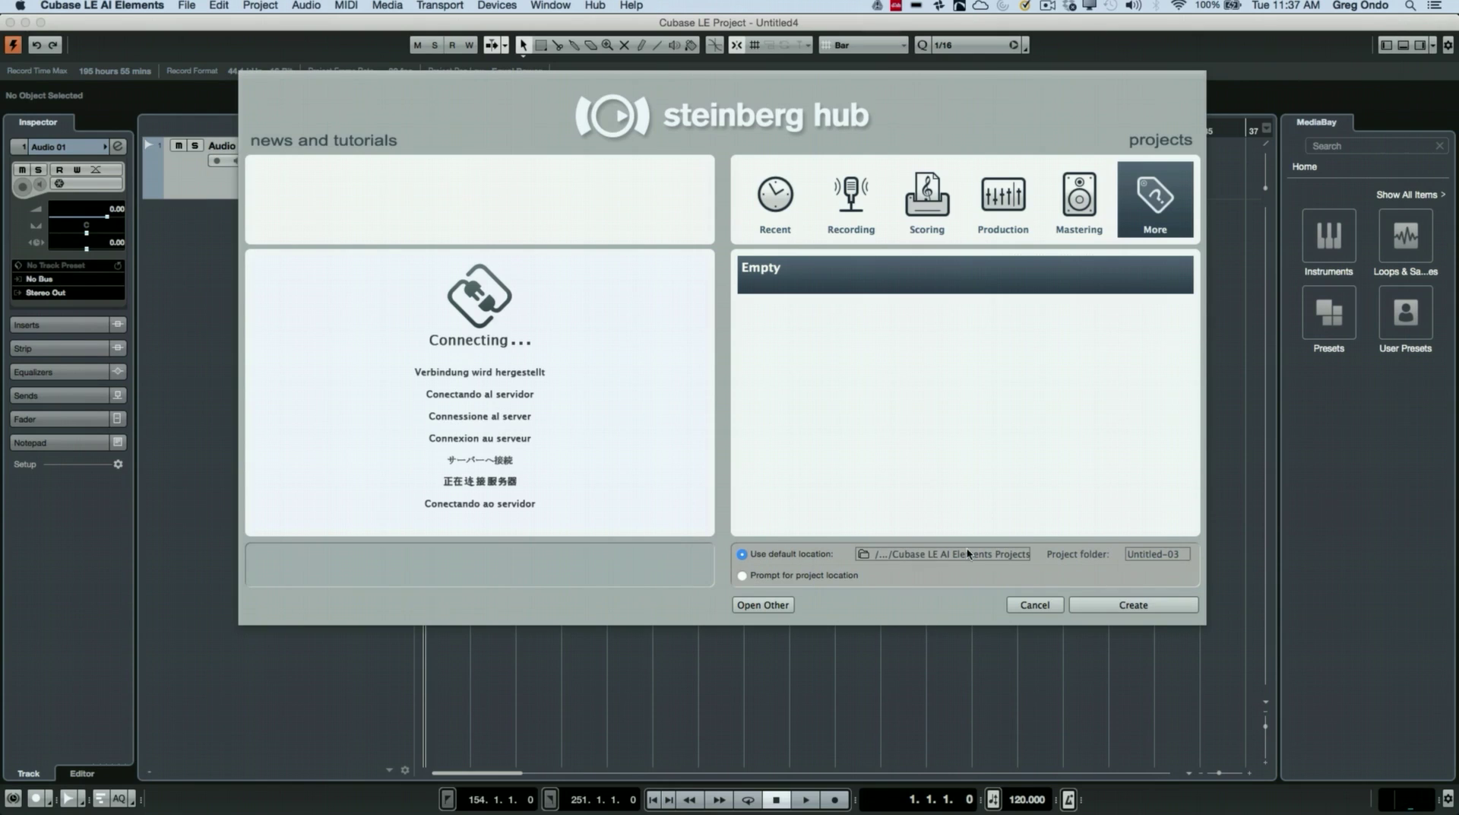
Step: Keep Use default location and create the empty project
{"action": "left_click", "coordinate": [745, 578]}
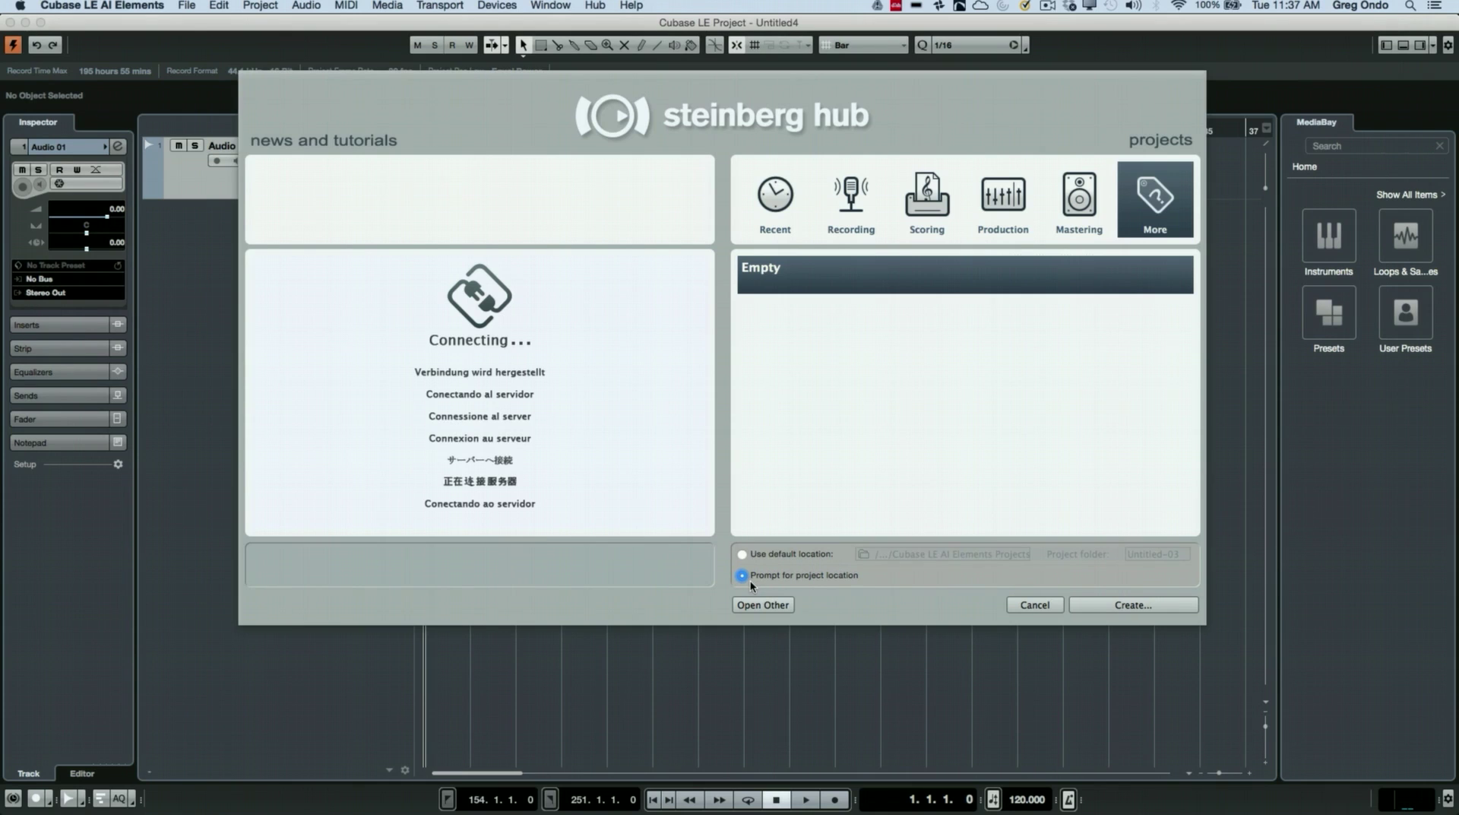
{"action": "left_click", "coordinate": [1028, 610]}
{"action": "left_click", "coordinate": [742, 554]}
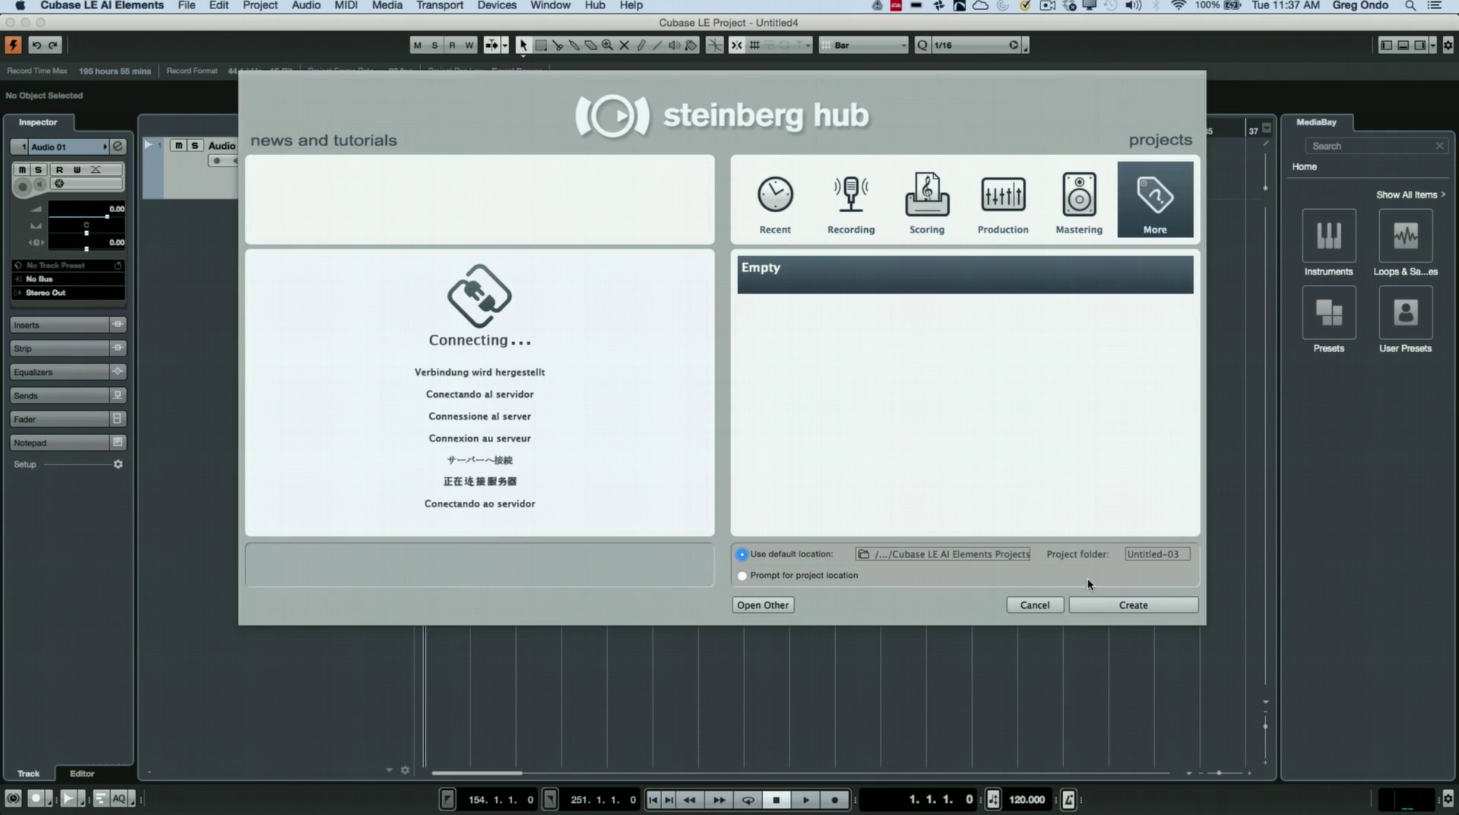
{"action": "left_click", "coordinate": [1181, 597]}
Step: Confirm the empty project and set up Add Audio Track with Mono configuration, count 1
{"action": "left_click", "coordinate": [1146, 605]}
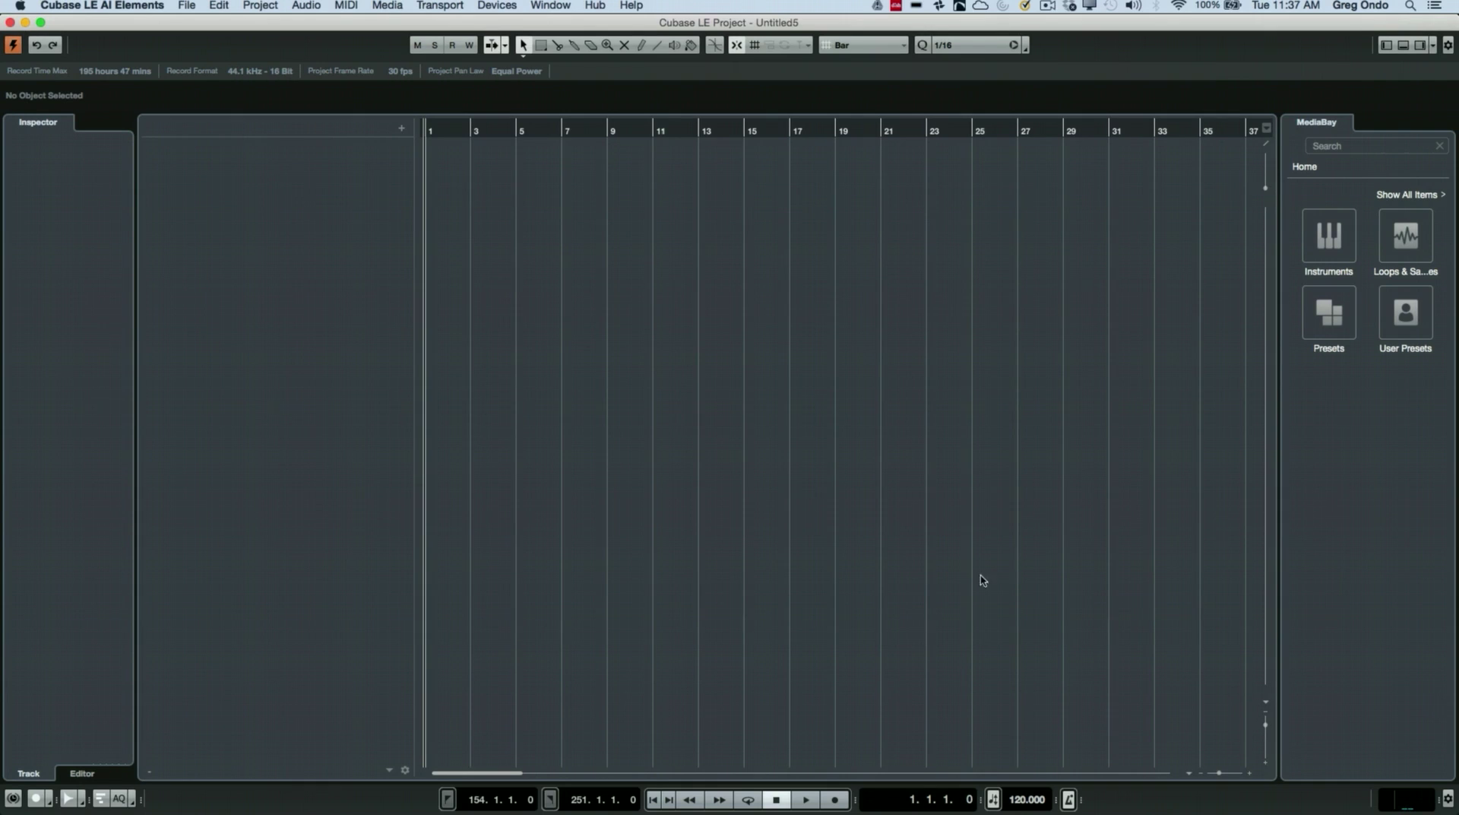
{"action": "right_click", "coordinate": [280, 176]}
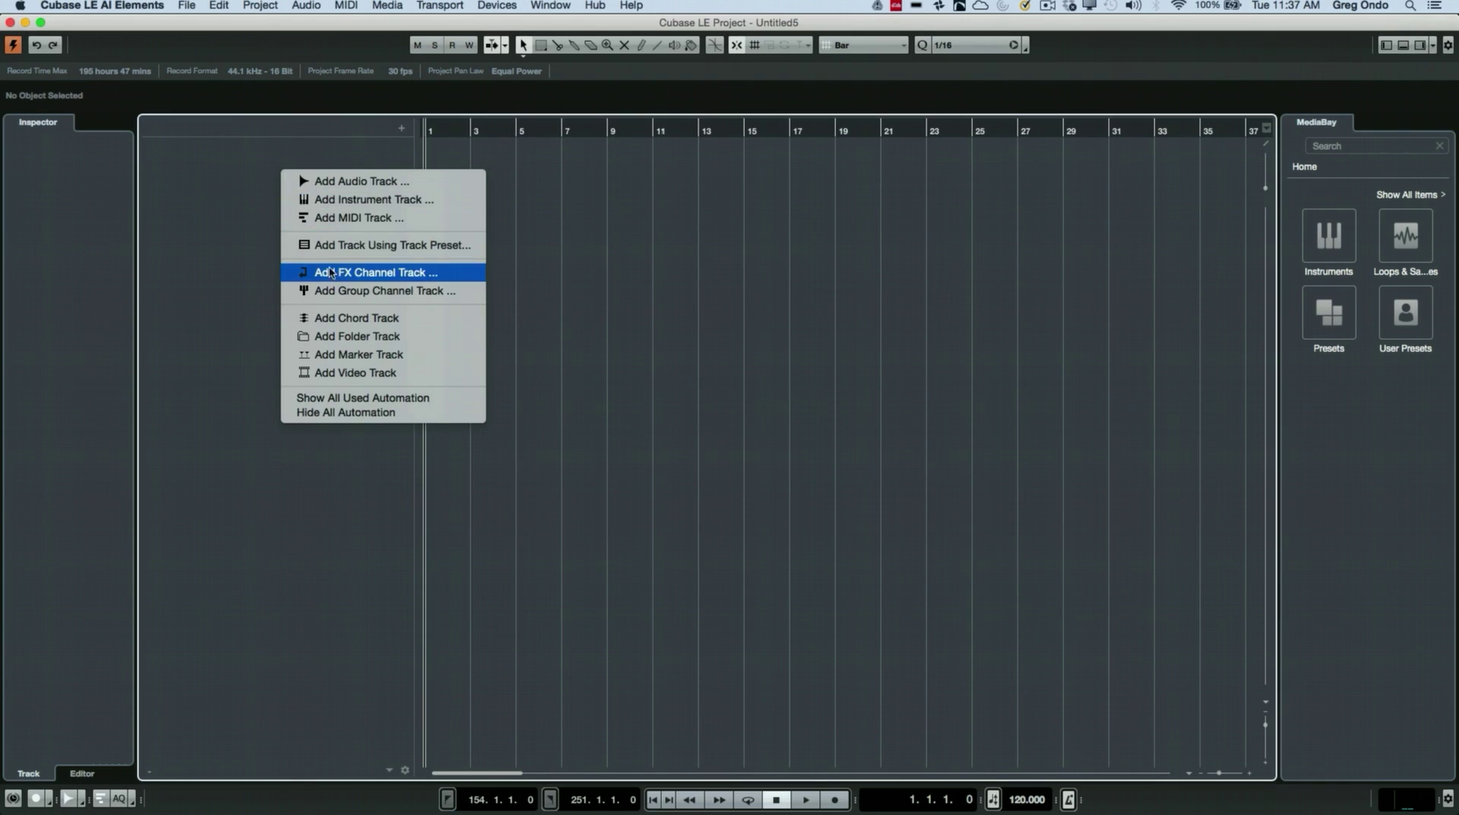
{"action": "left_click", "coordinate": [266, 194]}
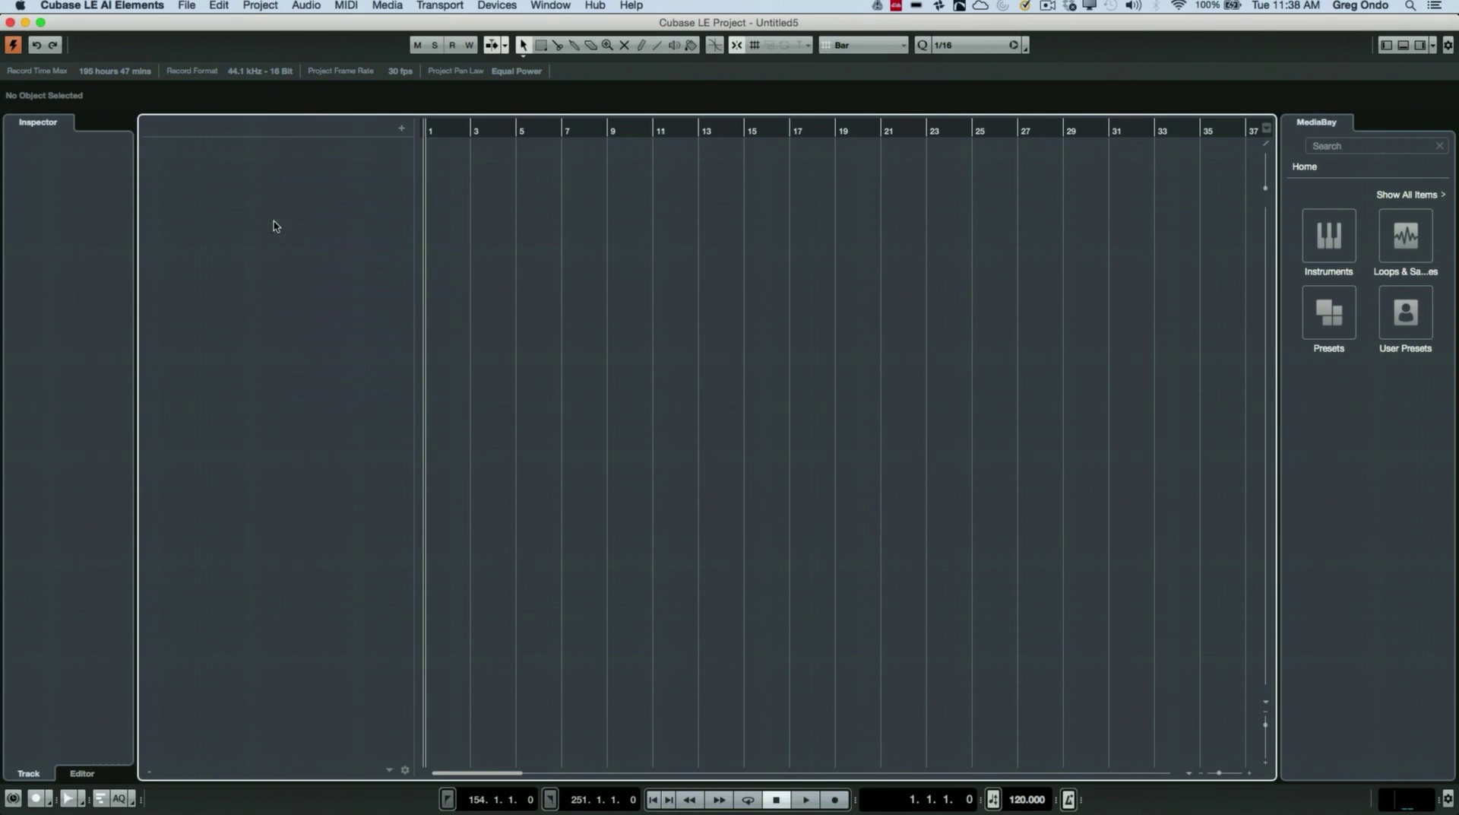
{"action": "right_click", "coordinate": [251, 183]}
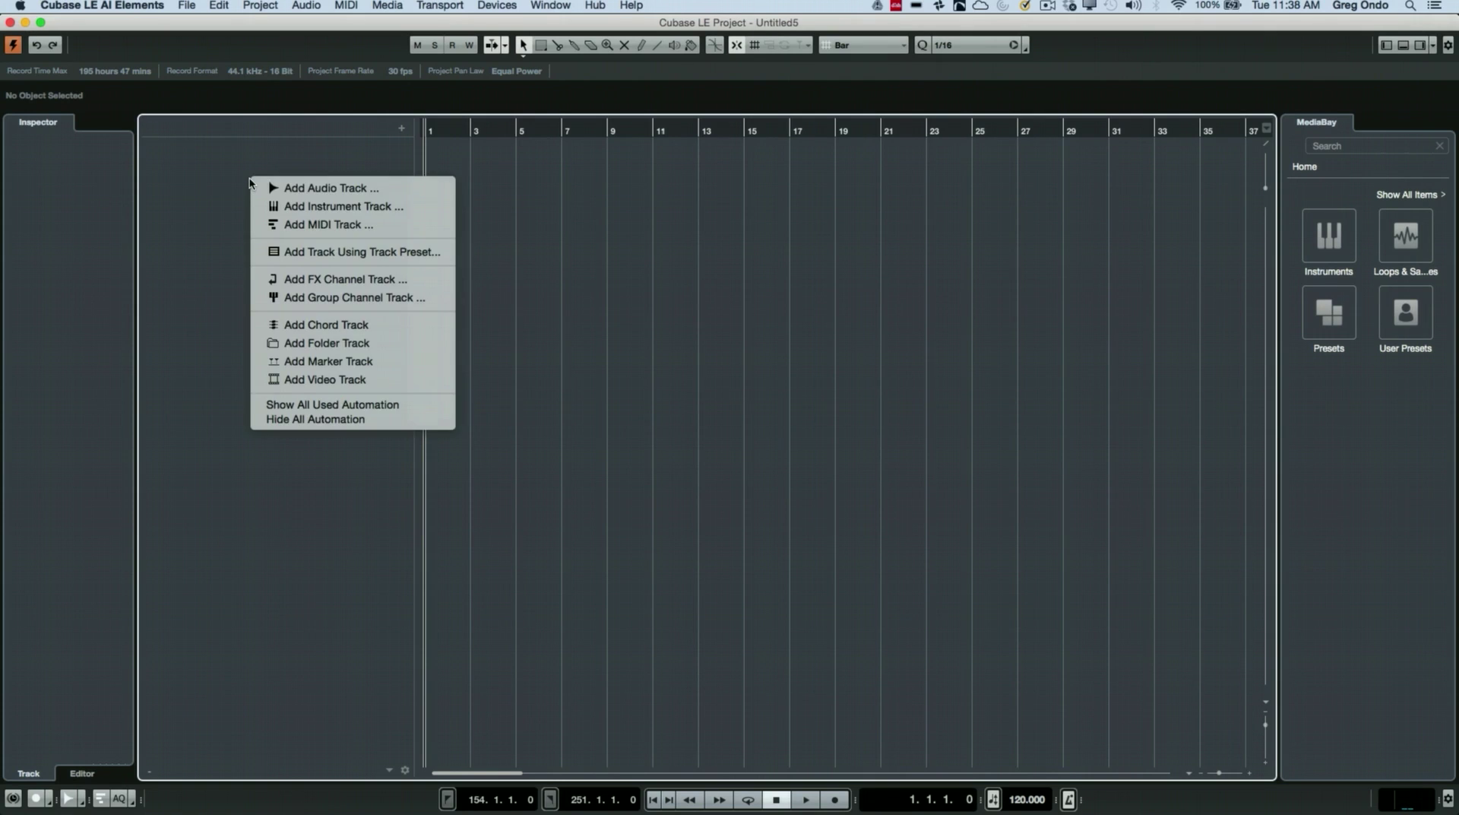
{"action": "left_click", "coordinate": [352, 189]}
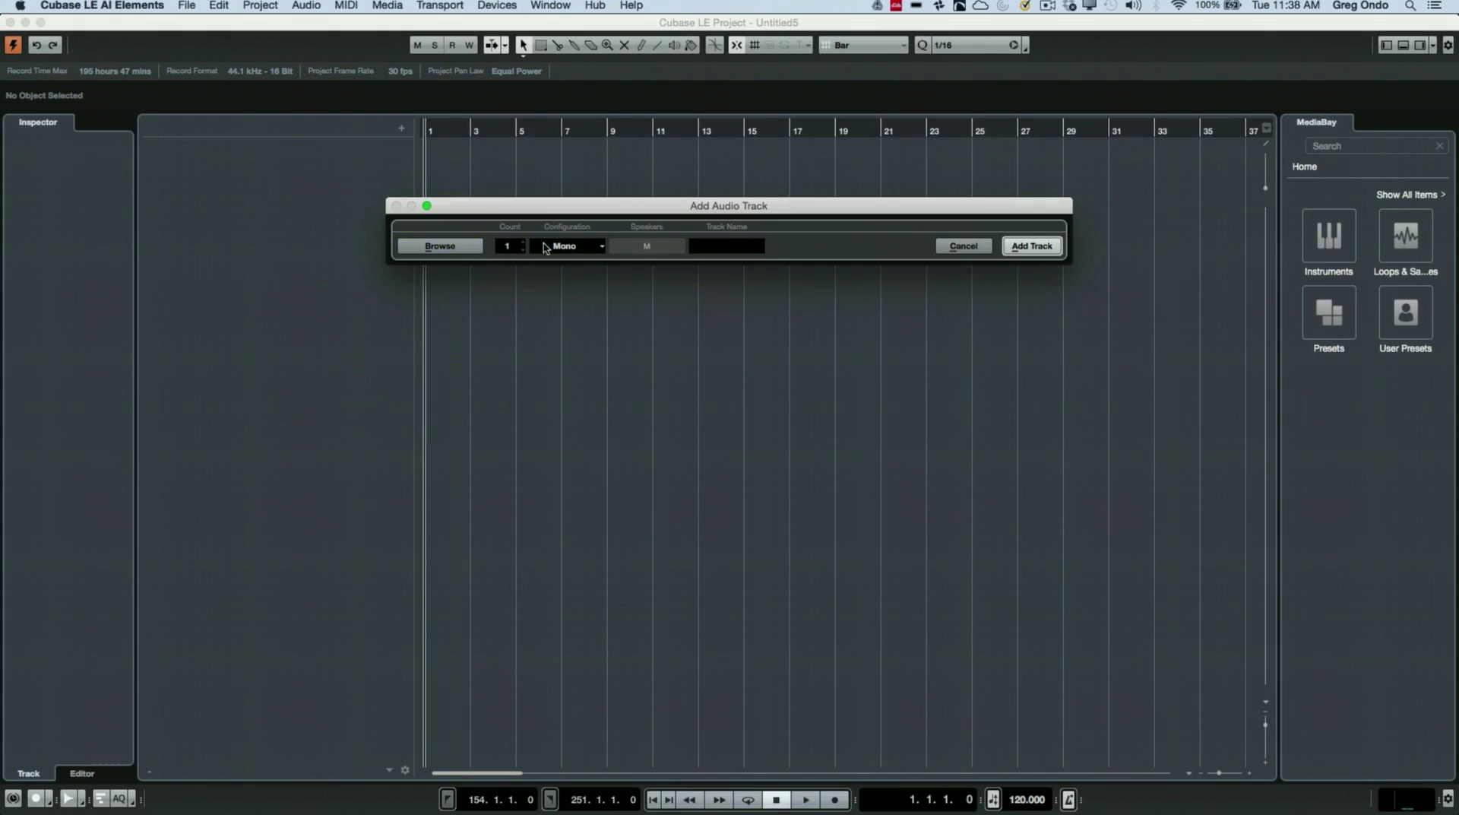
{"action": "left_click", "coordinate": [562, 245]}
{"action": "left_click", "coordinate": [571, 251]}
Step: Add the mono Audio 01 track, enlarge its row, and turn on its input monitoring
{"action": "left_click", "coordinate": [1043, 252]}
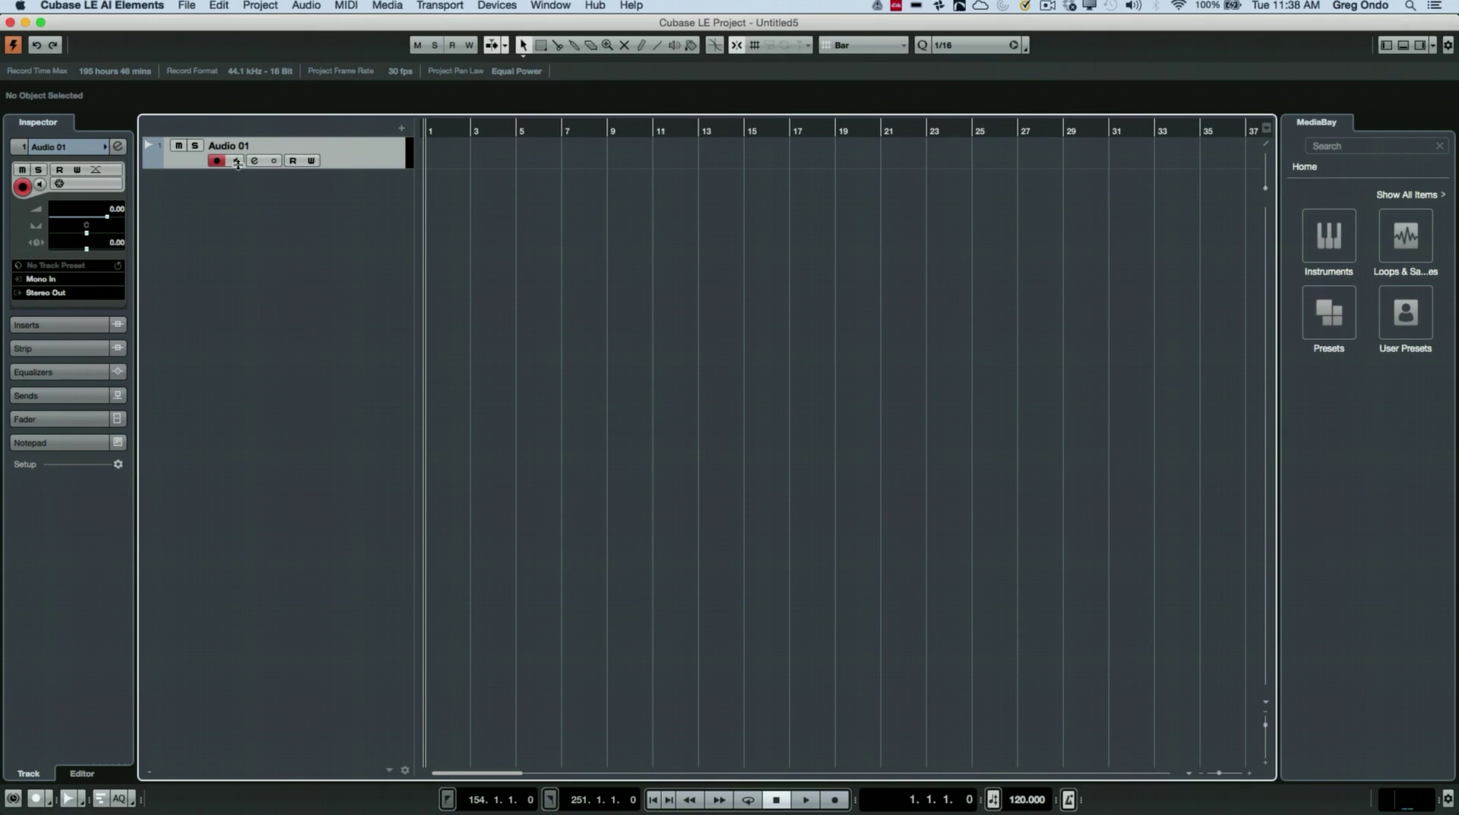
{"action": "left_click_drag", "start_coordinate": [277, 168], "coordinate": [278, 198]}
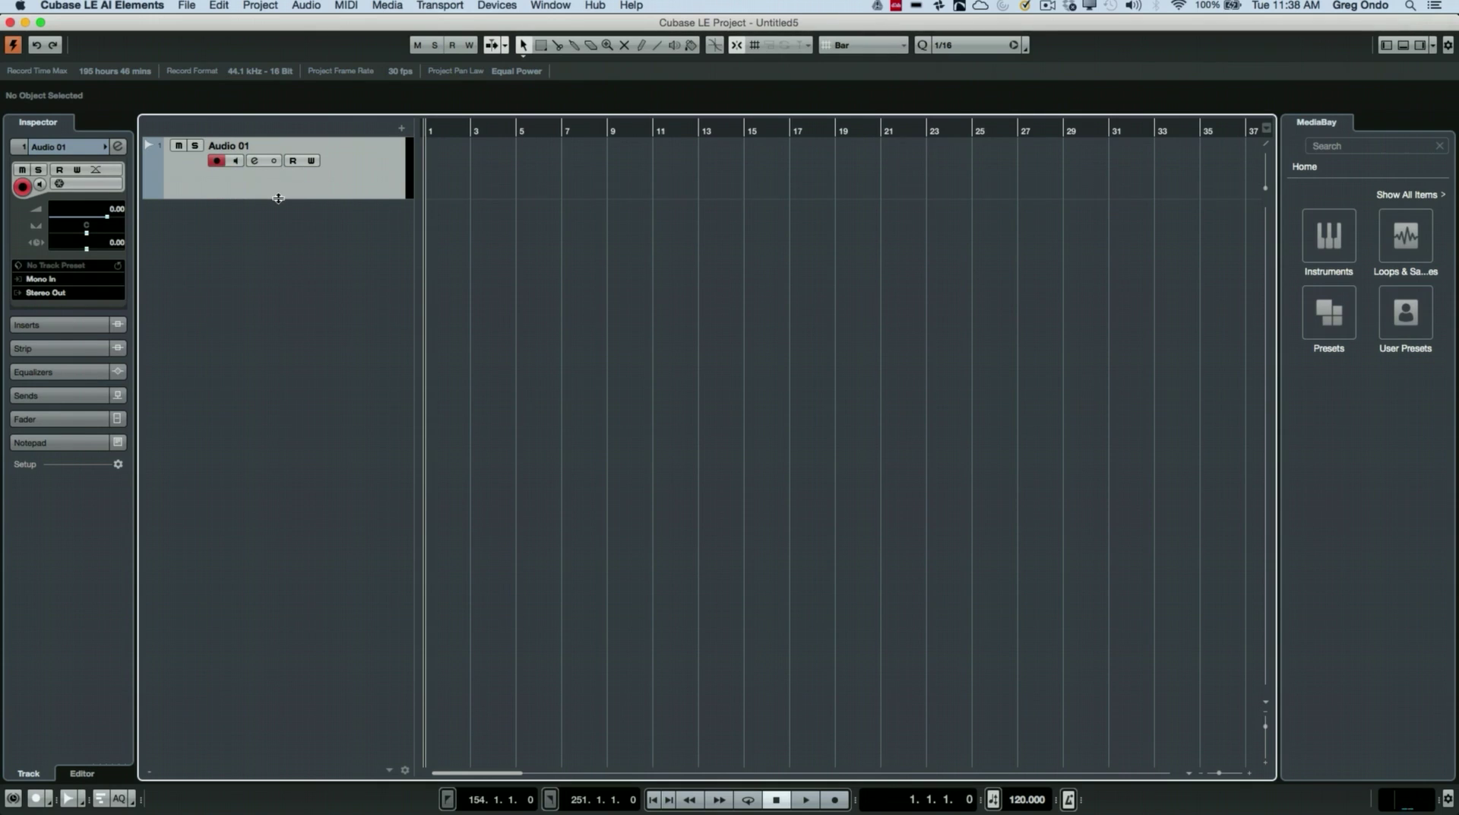
{"action": "left_click", "coordinate": [236, 162]}
{"action": "left_click", "coordinate": [236, 162]}
{"action": "left_click", "coordinate": [236, 162]}
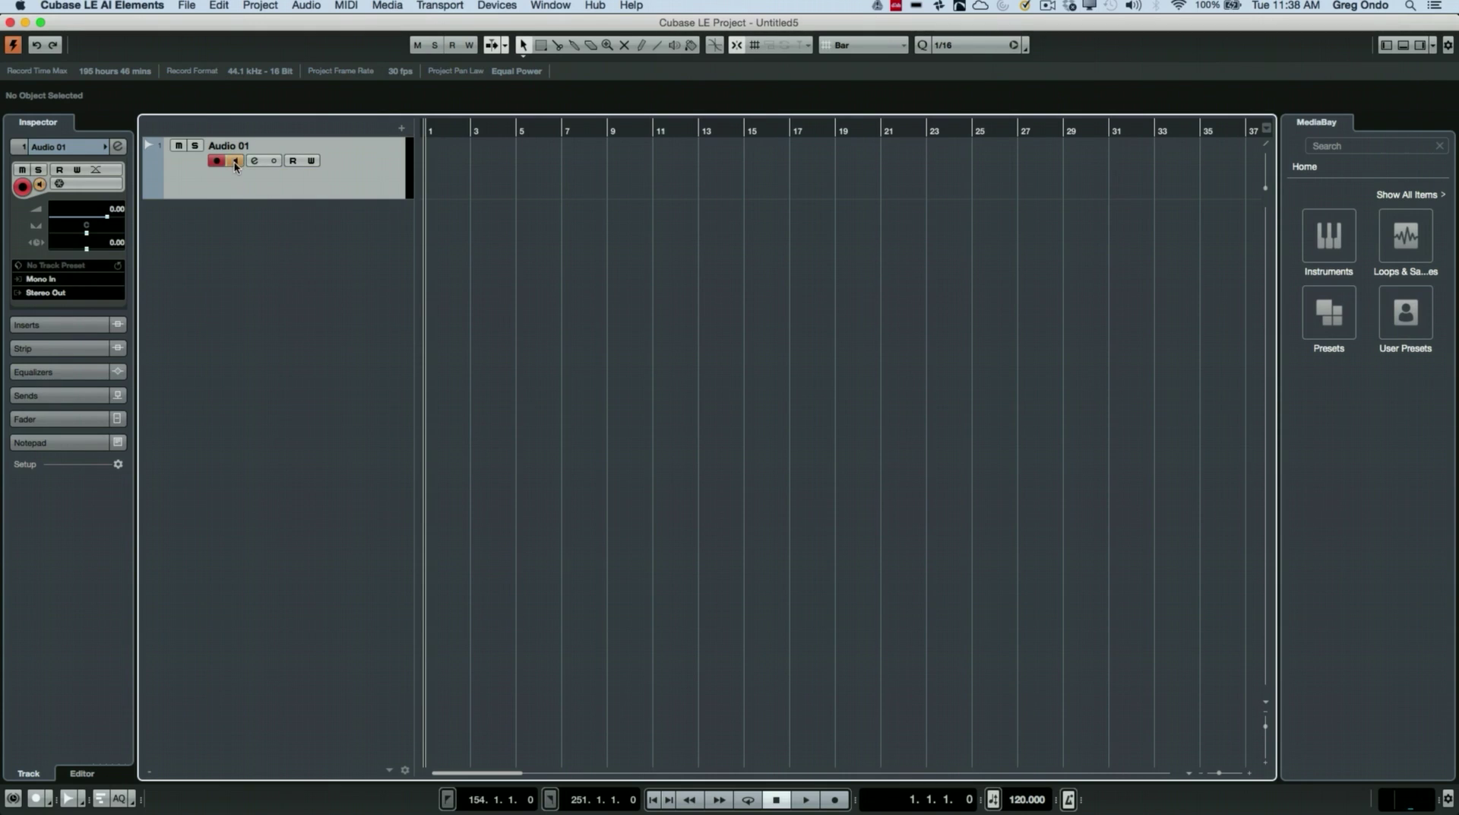
Step: Set the VST Auto Monitoring preference to Tapemachine Style and confirm
{"action": "left_click", "coordinate": [74, 4]}
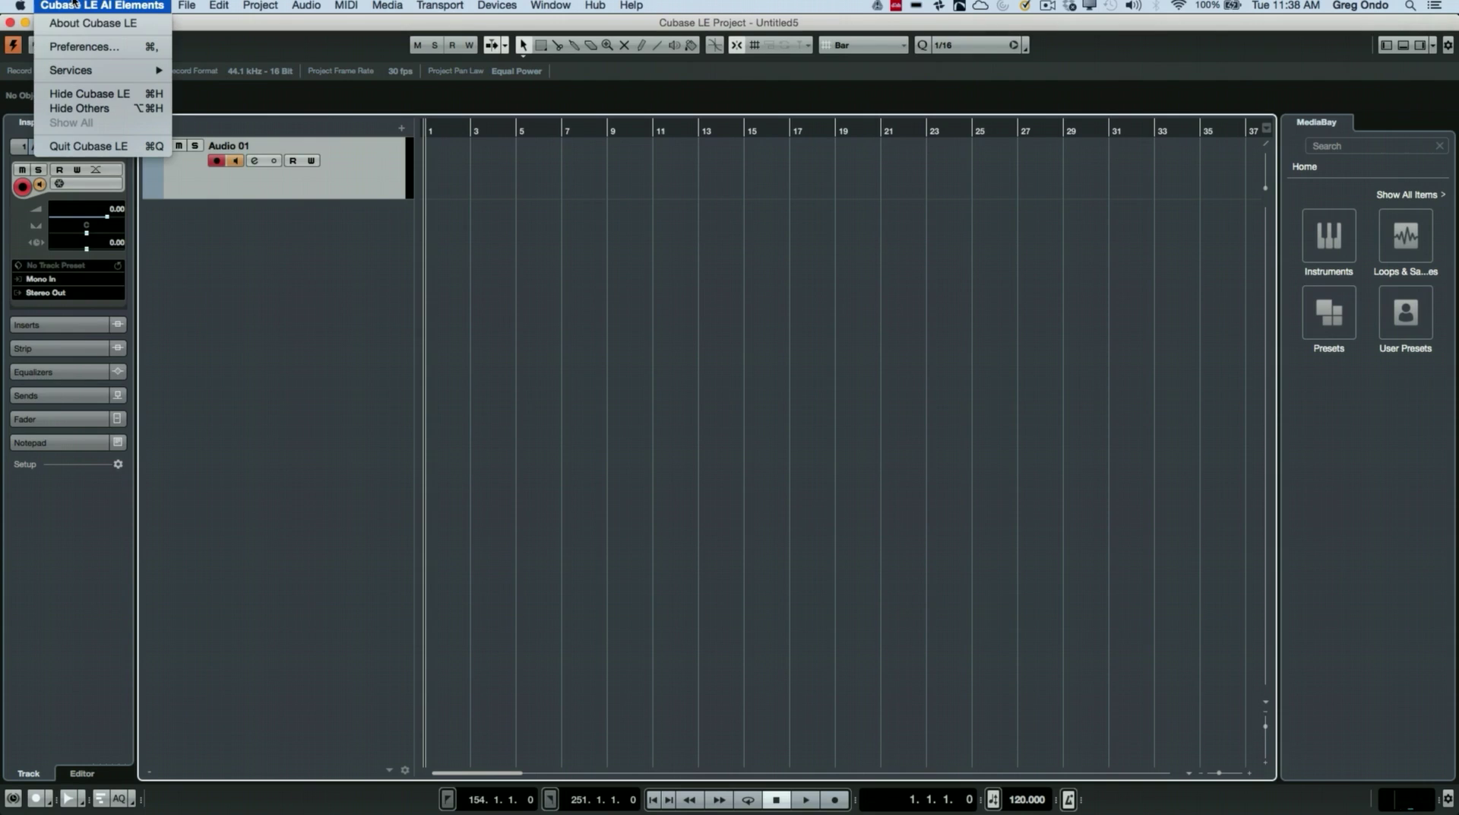
{"action": "left_click", "coordinate": [84, 48]}
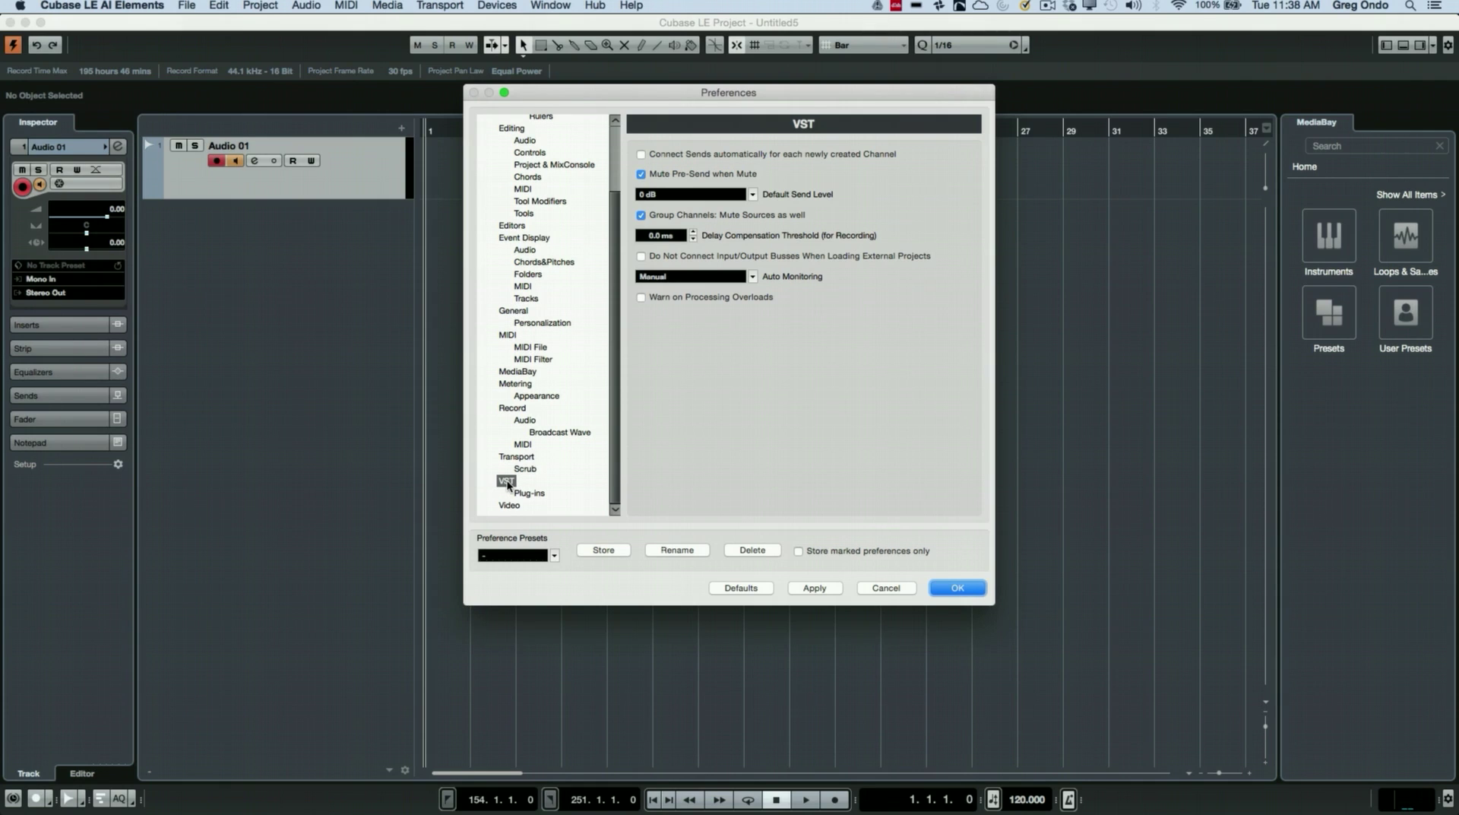
{"action": "left_click", "coordinate": [670, 276]}
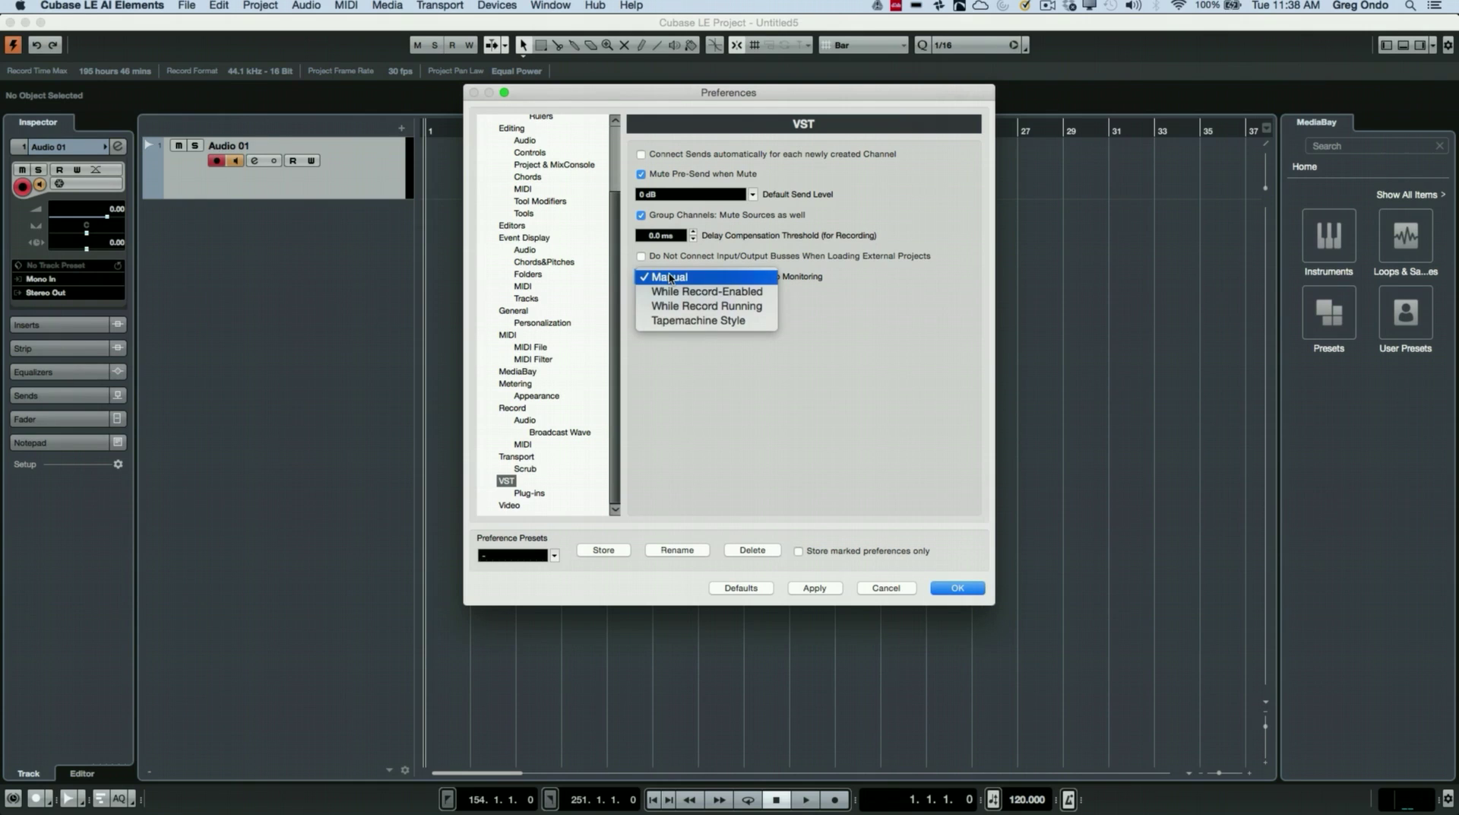
{"action": "left_click", "coordinate": [692, 320]}
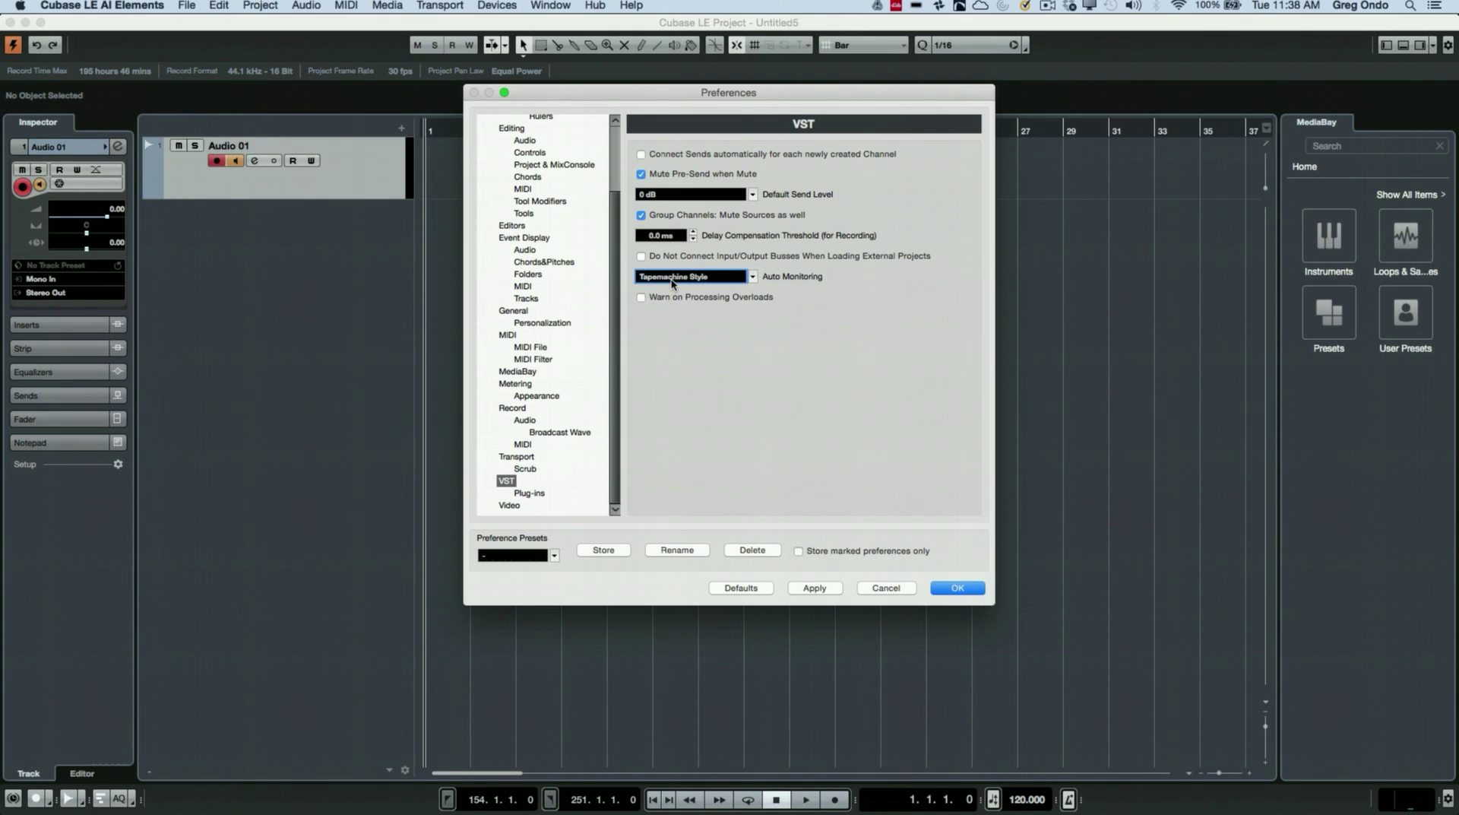
{"action": "left_click", "coordinate": [964, 588]}
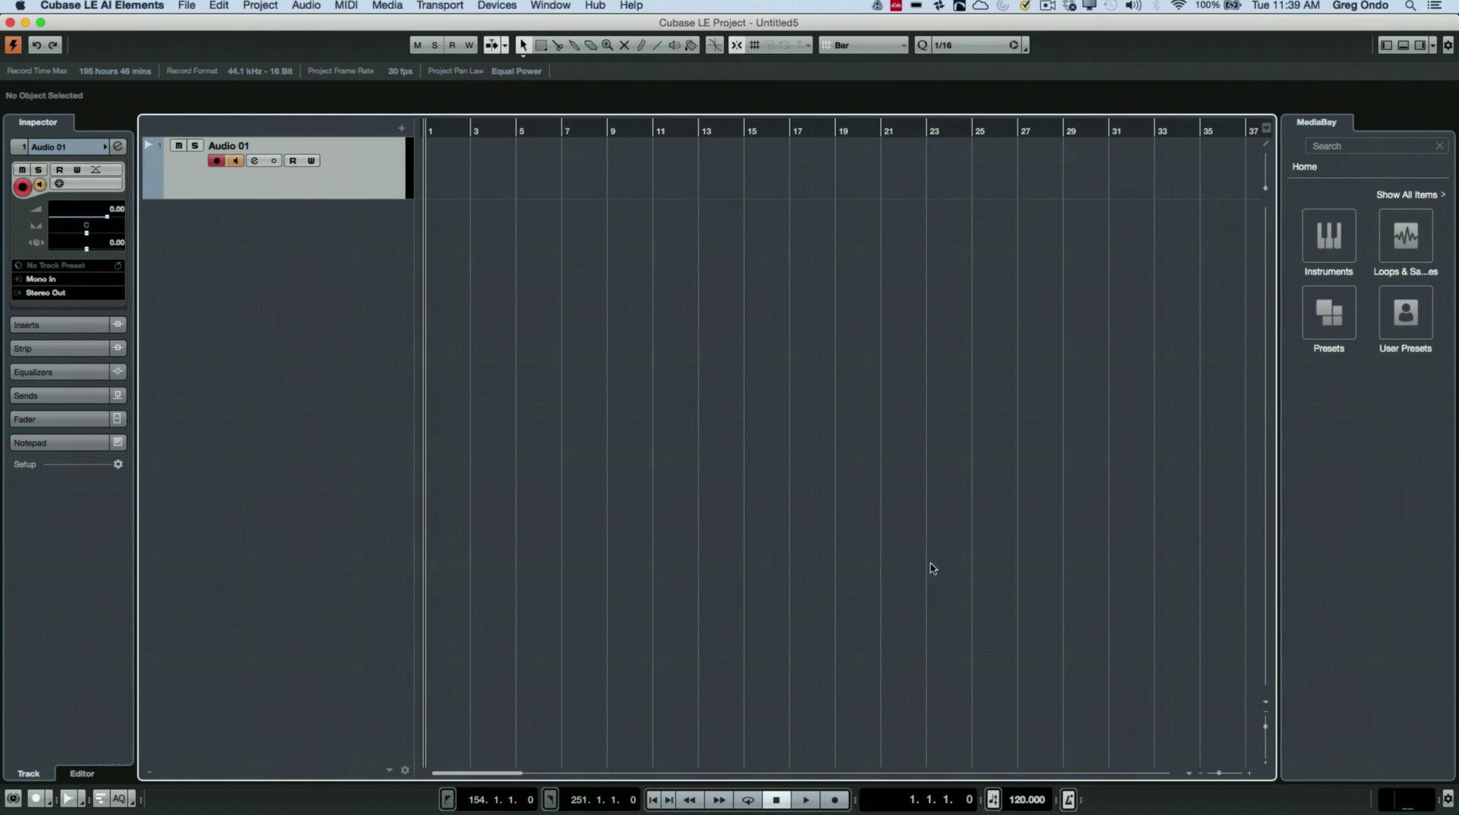
Step: Rename the Audio 01 track to 'bass'
{"action": "double_click", "coordinate": [252, 145]}
{"action": "type", "text": "b"}
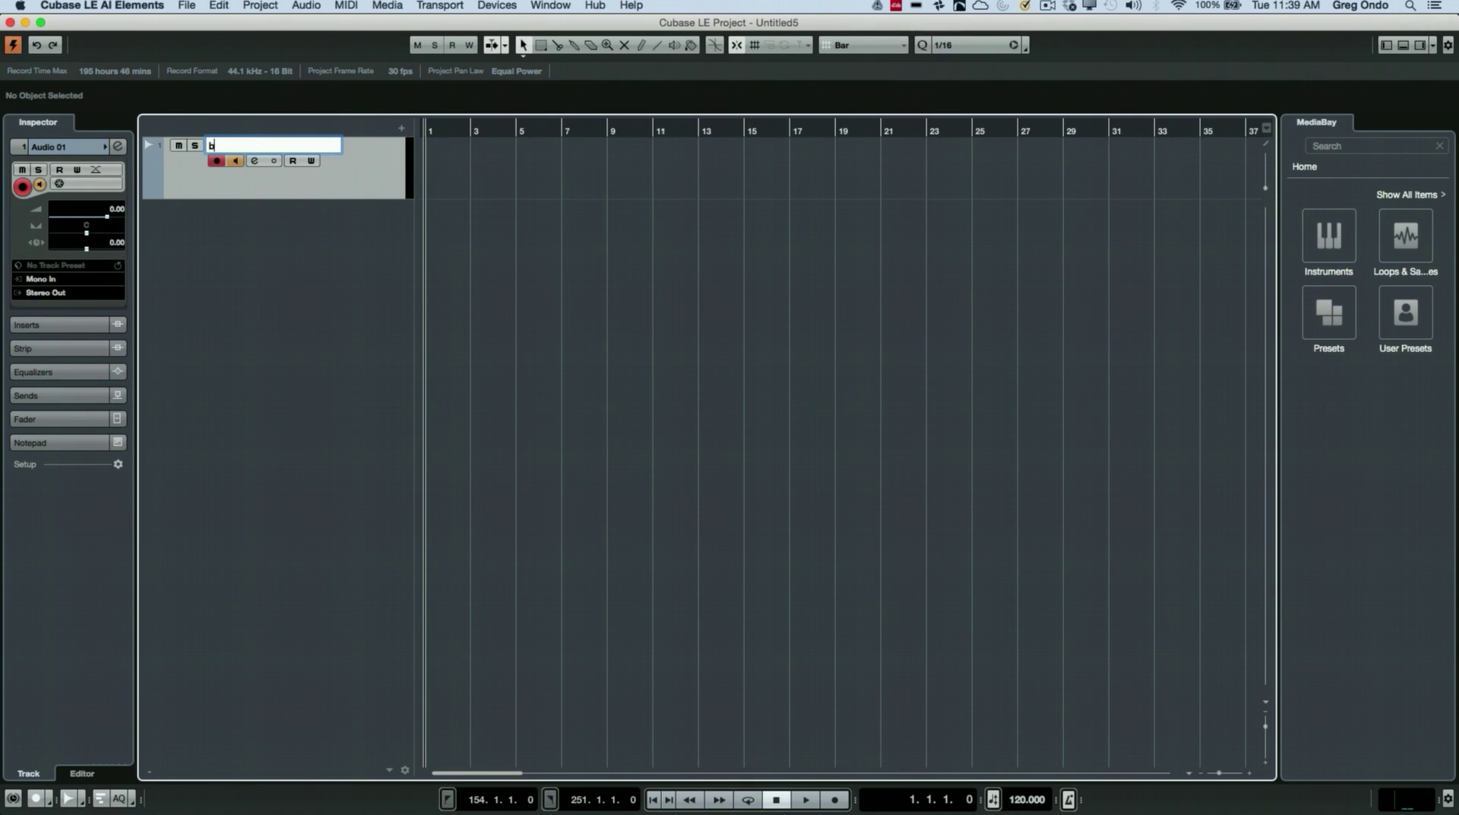
{"action": "type", "text": "ass"}
{"action": "key", "text": "Return"}
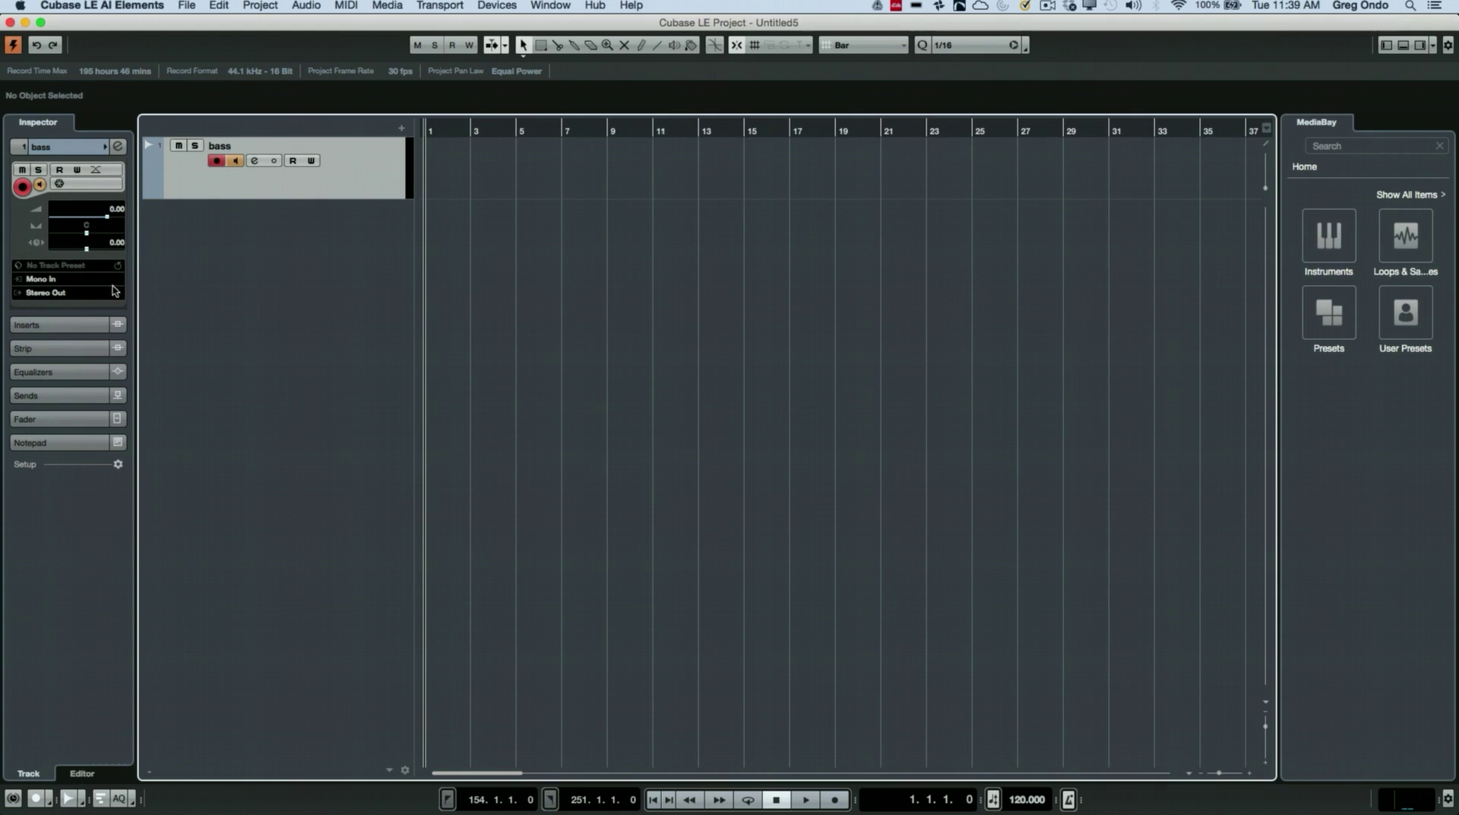
Step: Set the bass track's input routing to Left - Stereo
{"action": "left_click", "coordinate": [71, 280]}
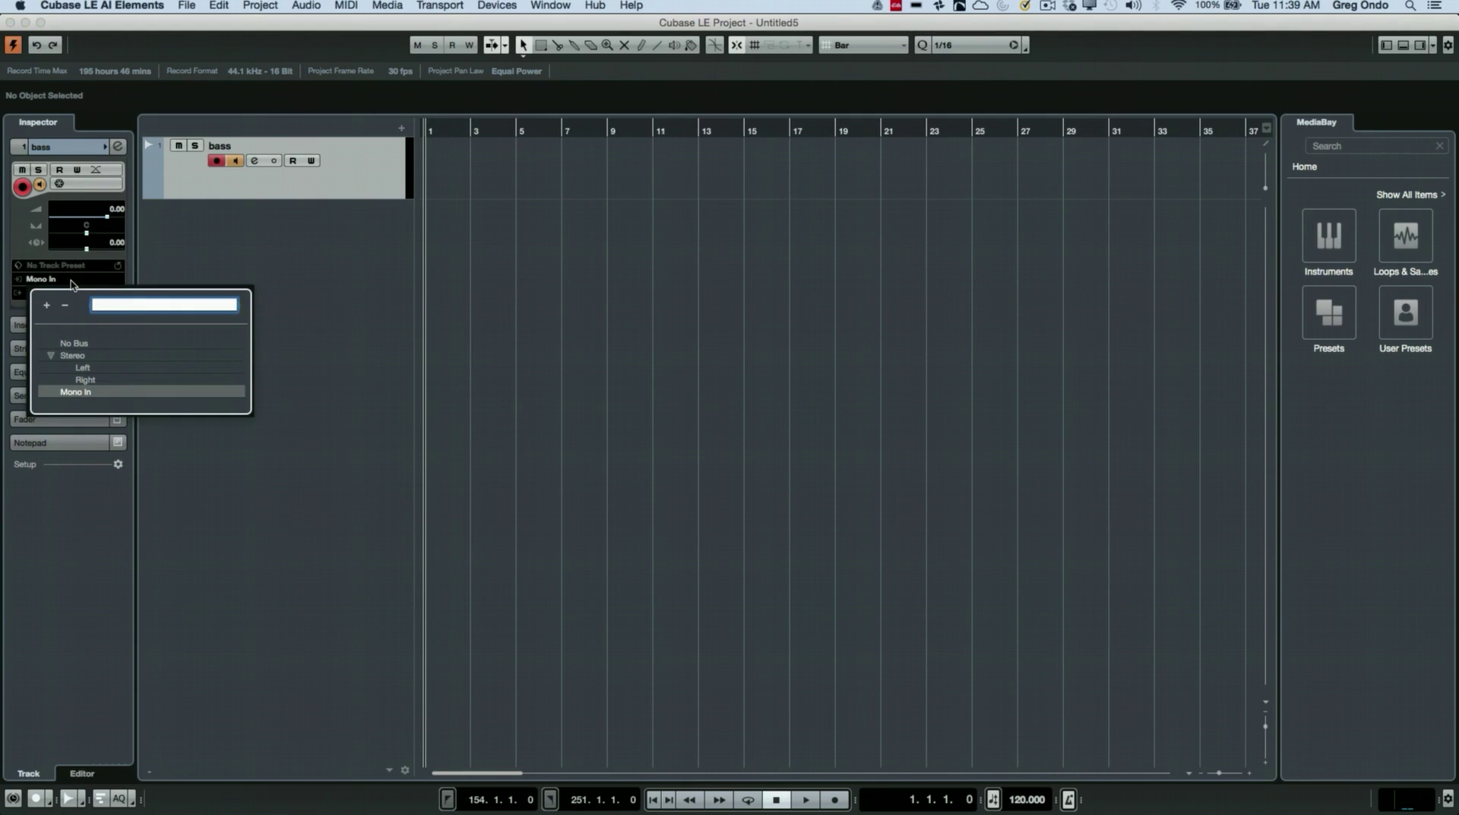
{"action": "left_click", "coordinate": [224, 257]}
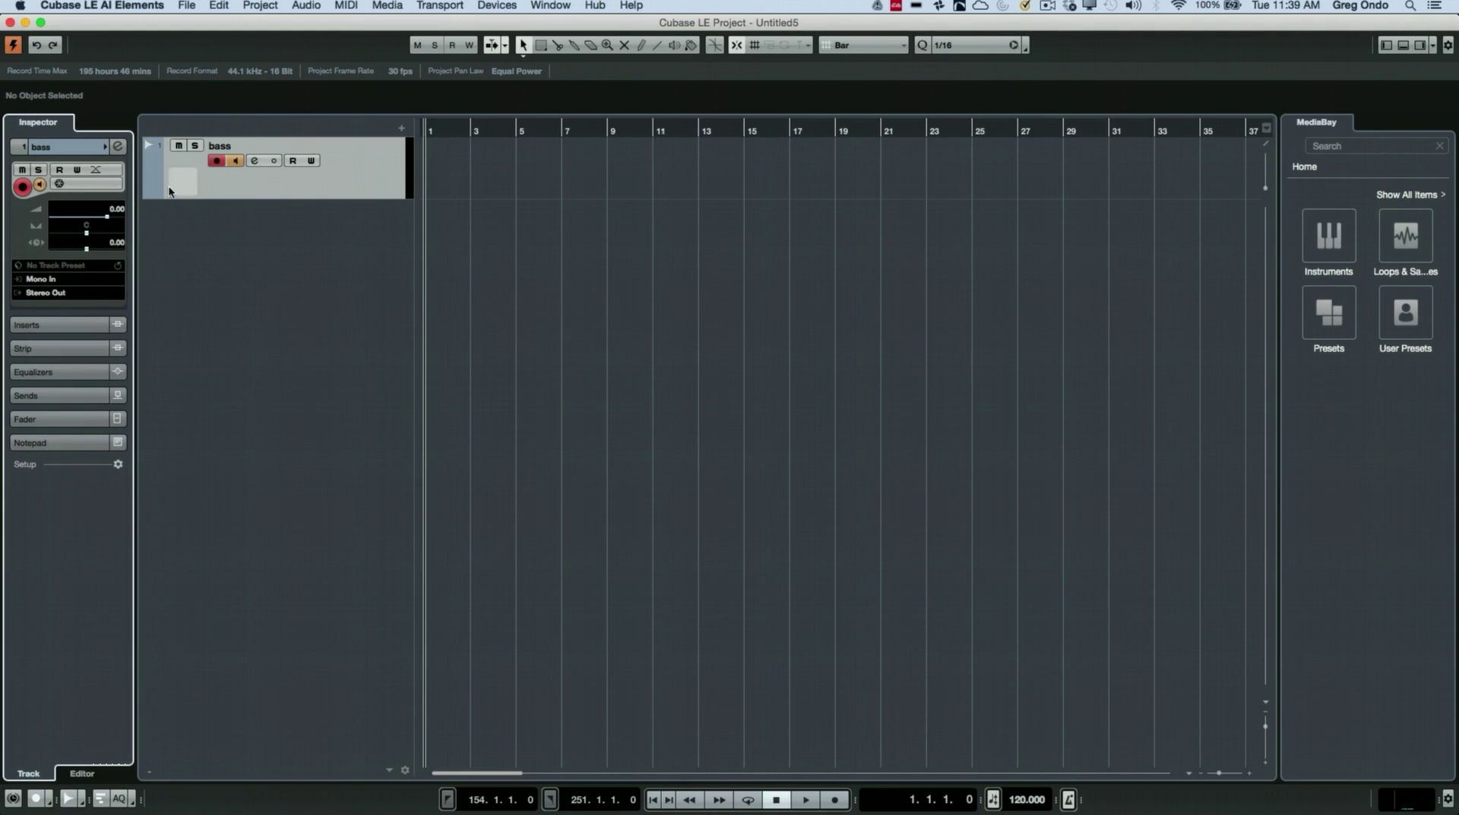
{"action": "double_click", "coordinate": [63, 146]}
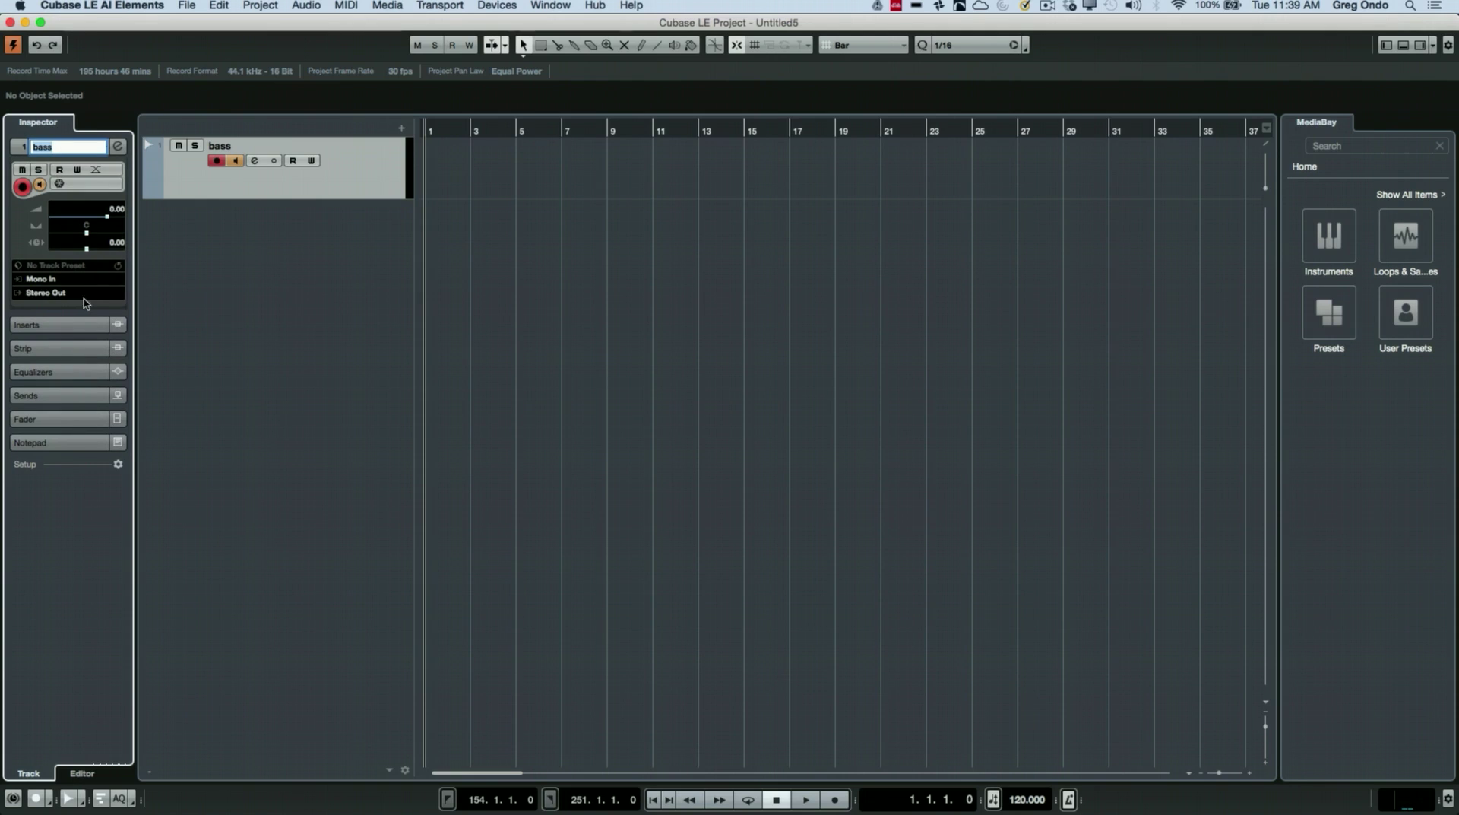
{"action": "key", "text": "Return"}
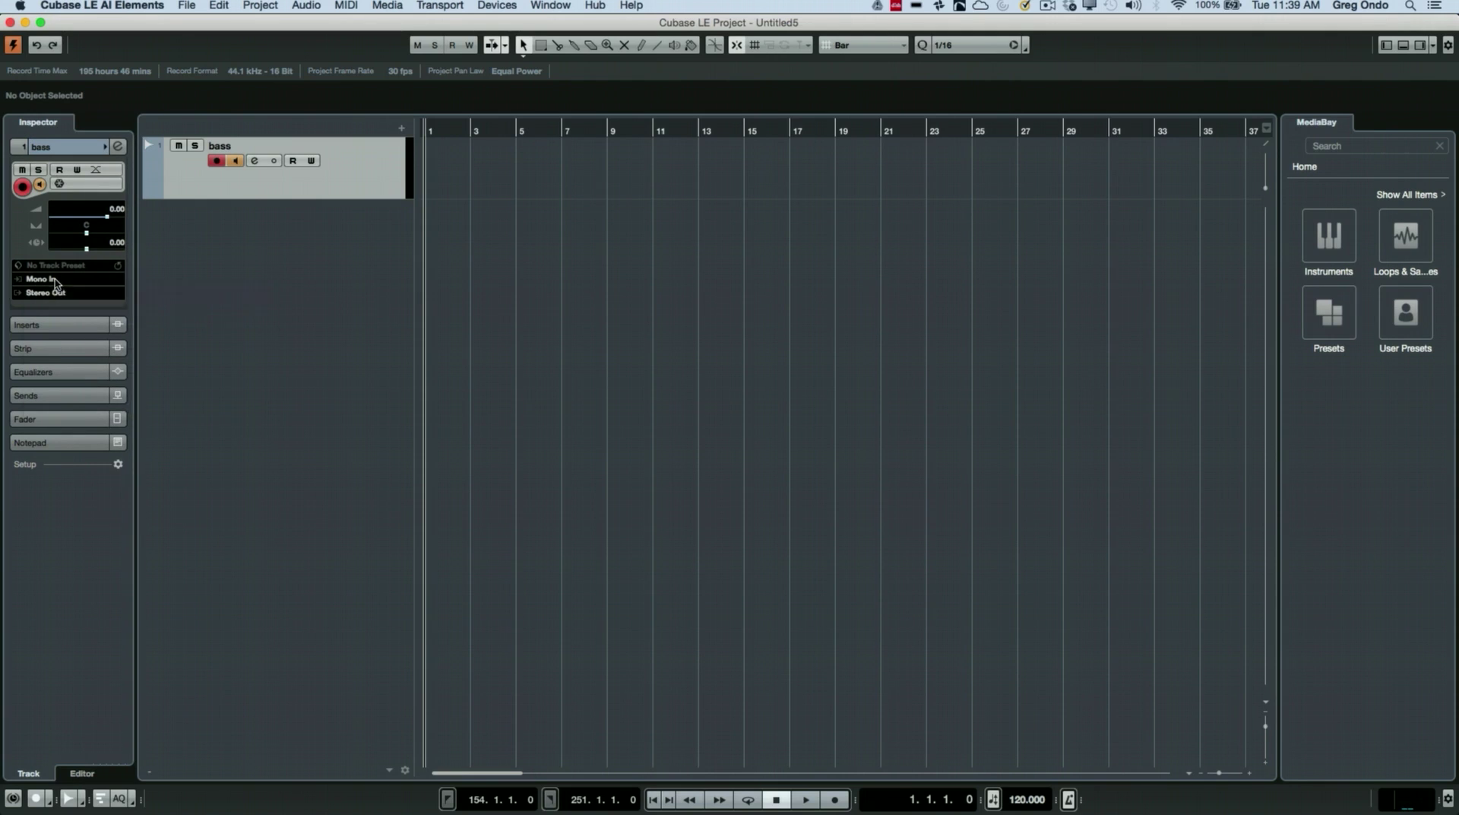
{"action": "left_click", "coordinate": [54, 283]}
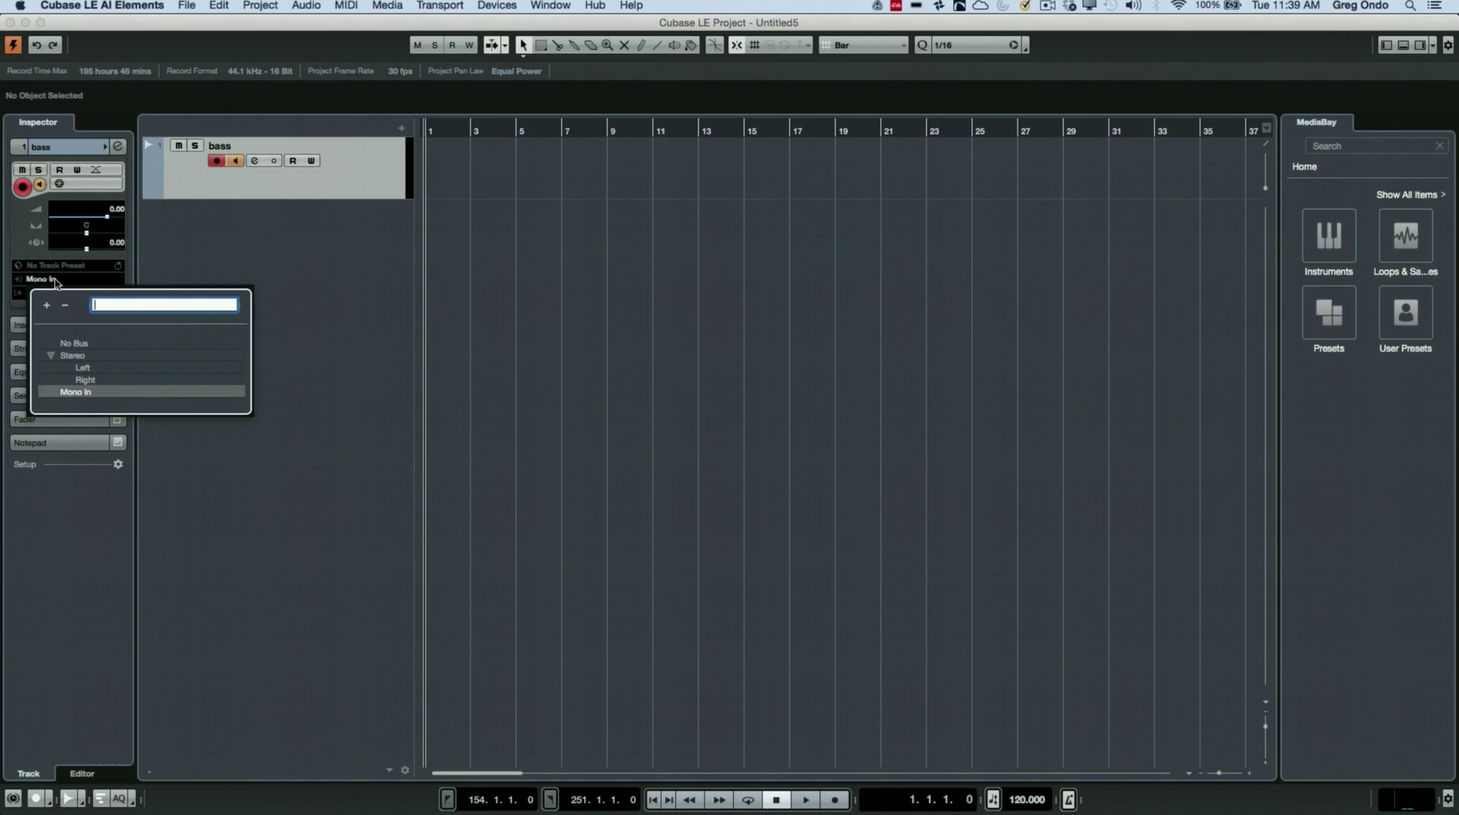
{"action": "left_click", "coordinate": [90, 368]}
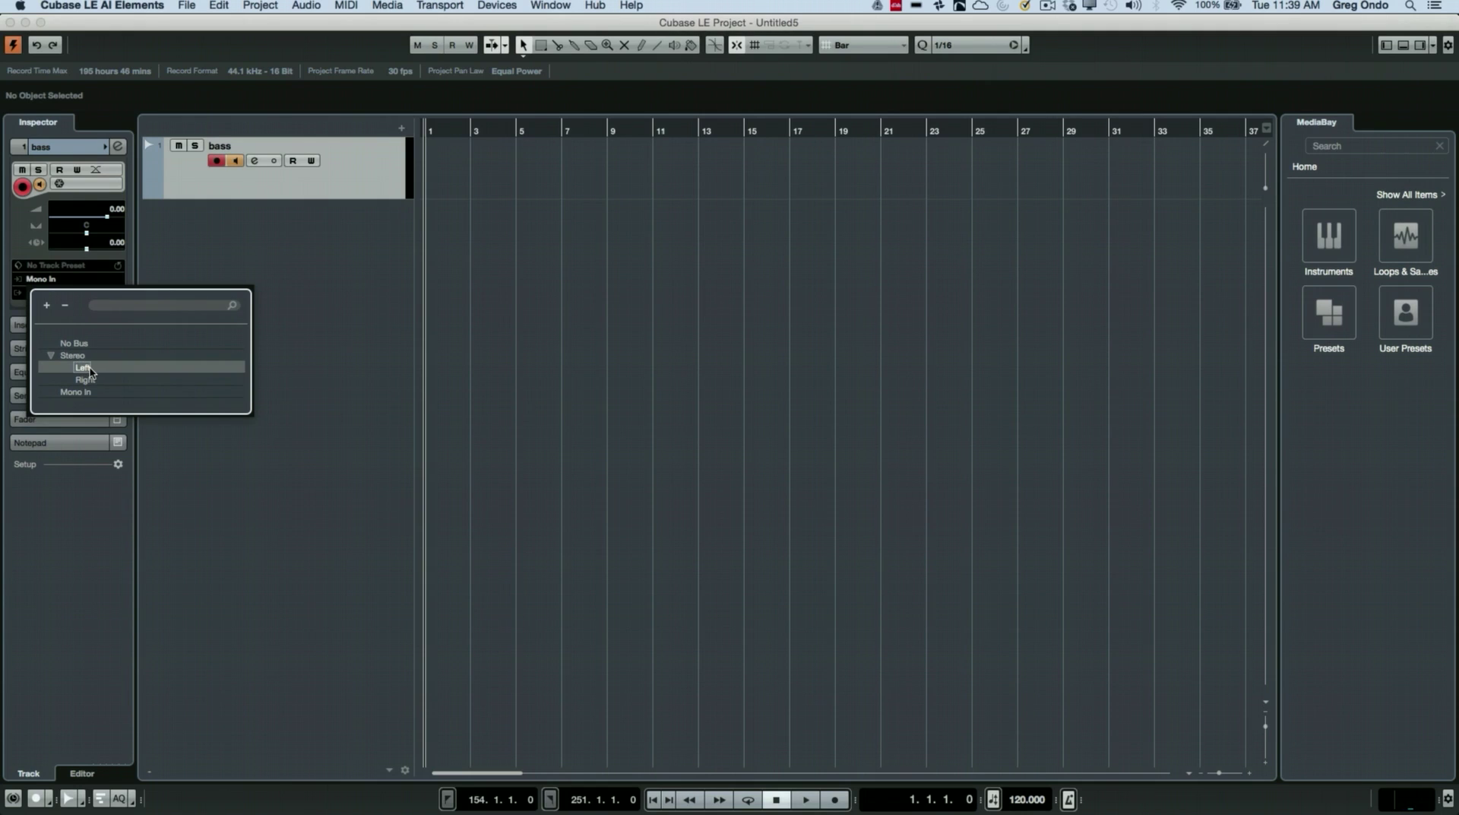
{"action": "left_click", "coordinate": [89, 368]}
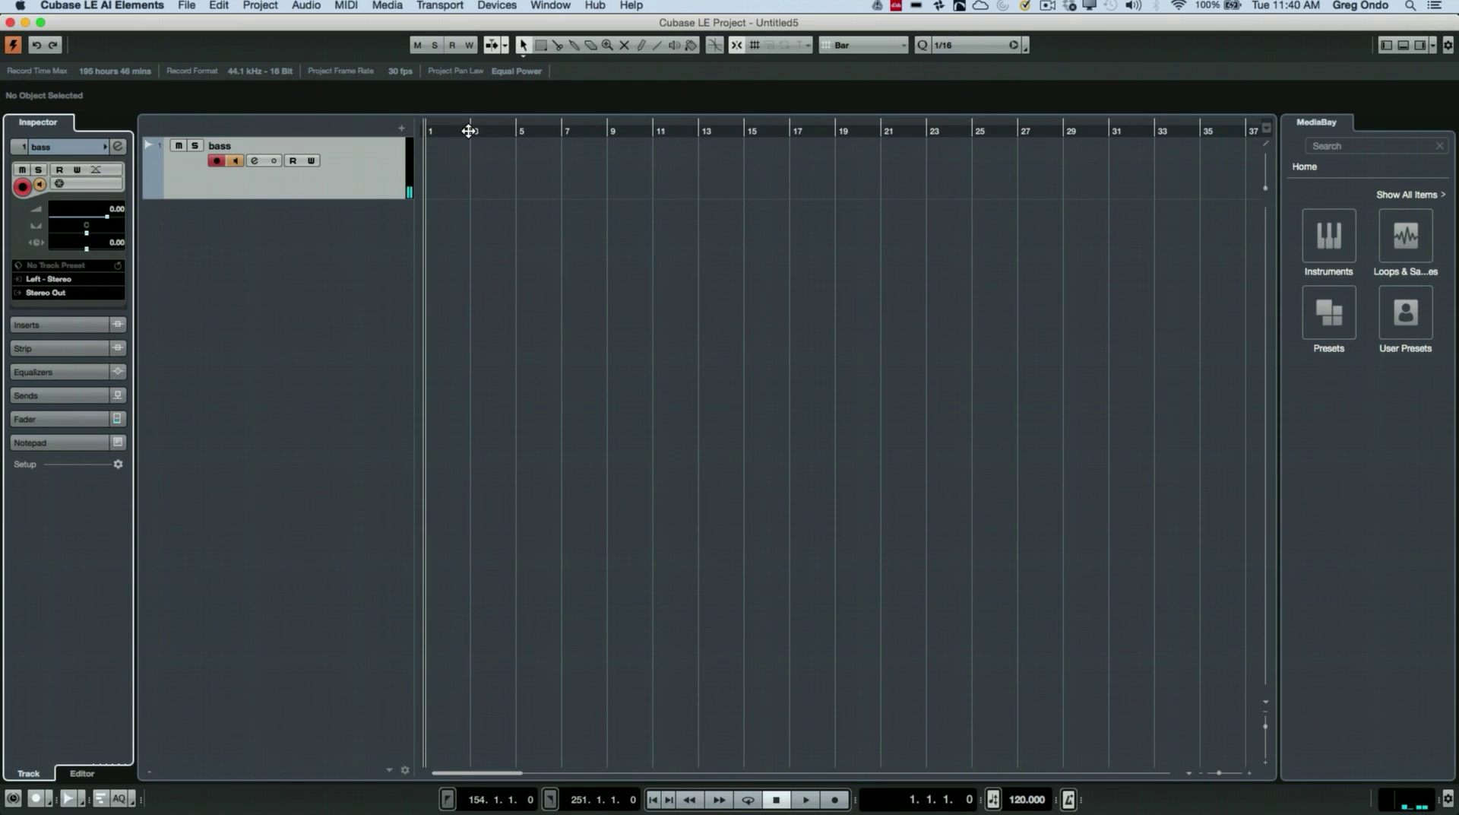
Step: Enable Direct Monitoring for the Steinberg UR44 in Device Setup and confirm
{"action": "left_click", "coordinate": [502, 7]}
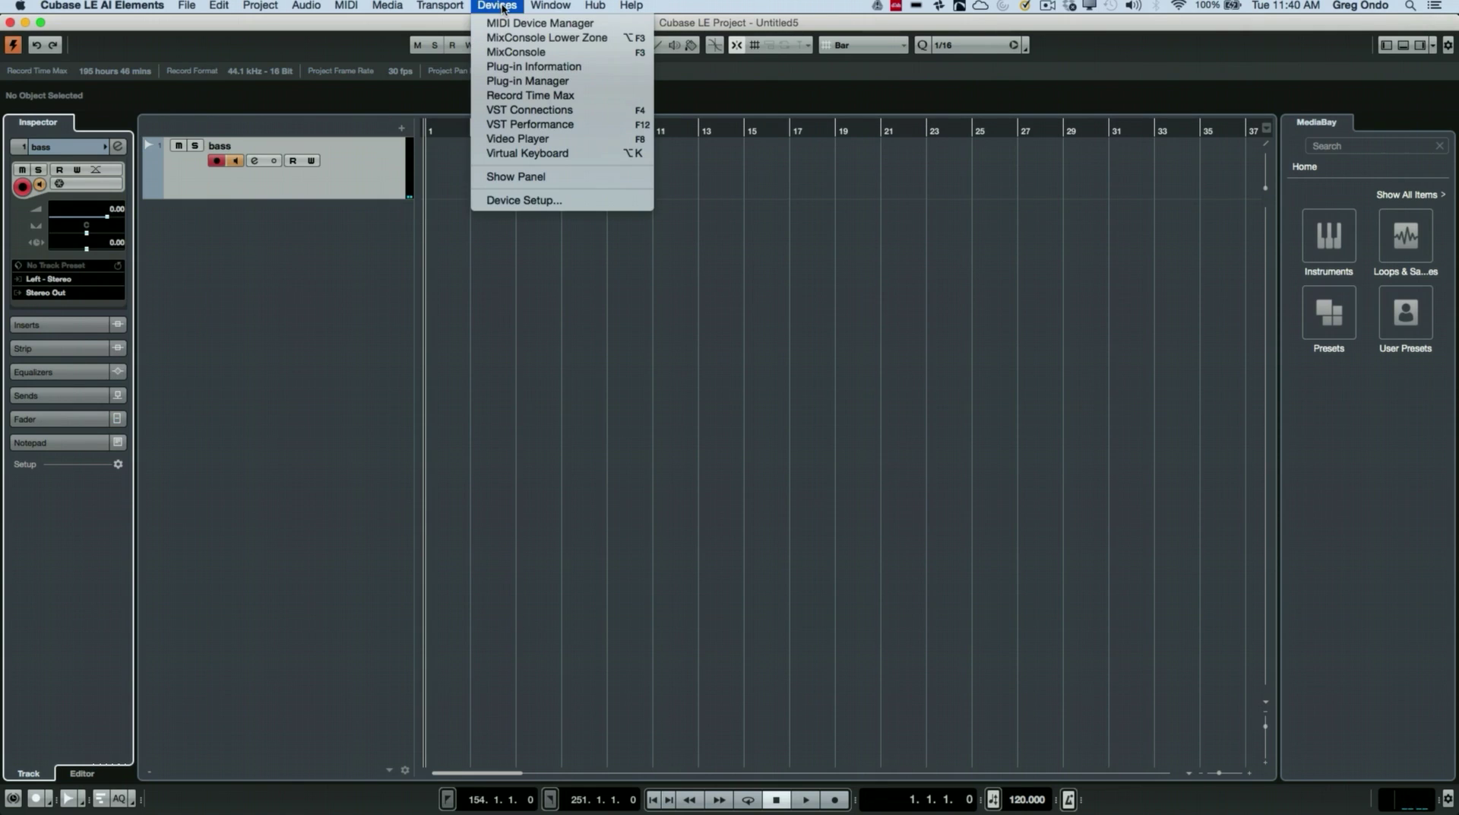
{"action": "left_click", "coordinate": [524, 200]}
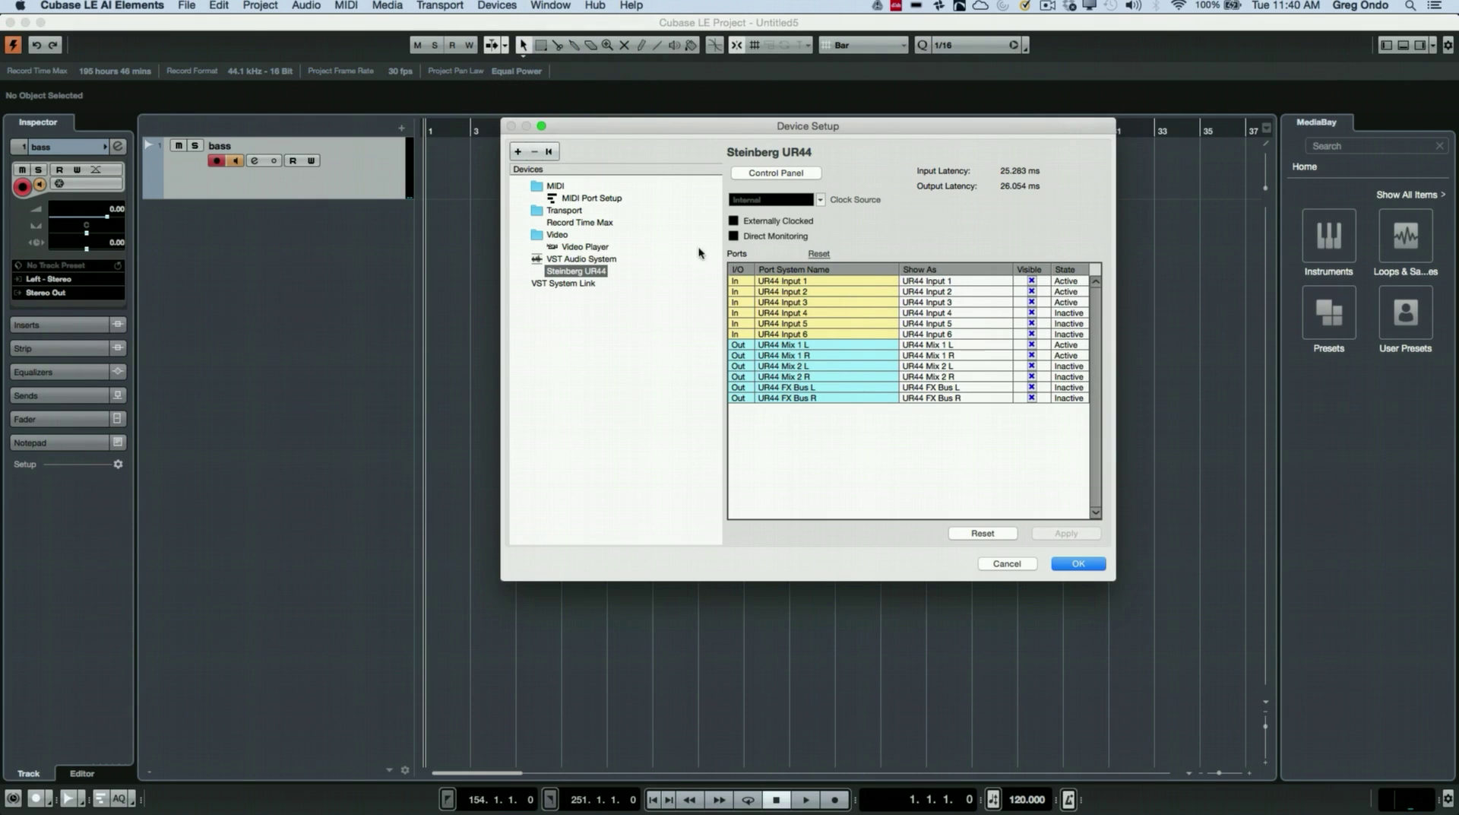
{"action": "left_click", "coordinate": [734, 236]}
{"action": "left_click", "coordinate": [1077, 564]}
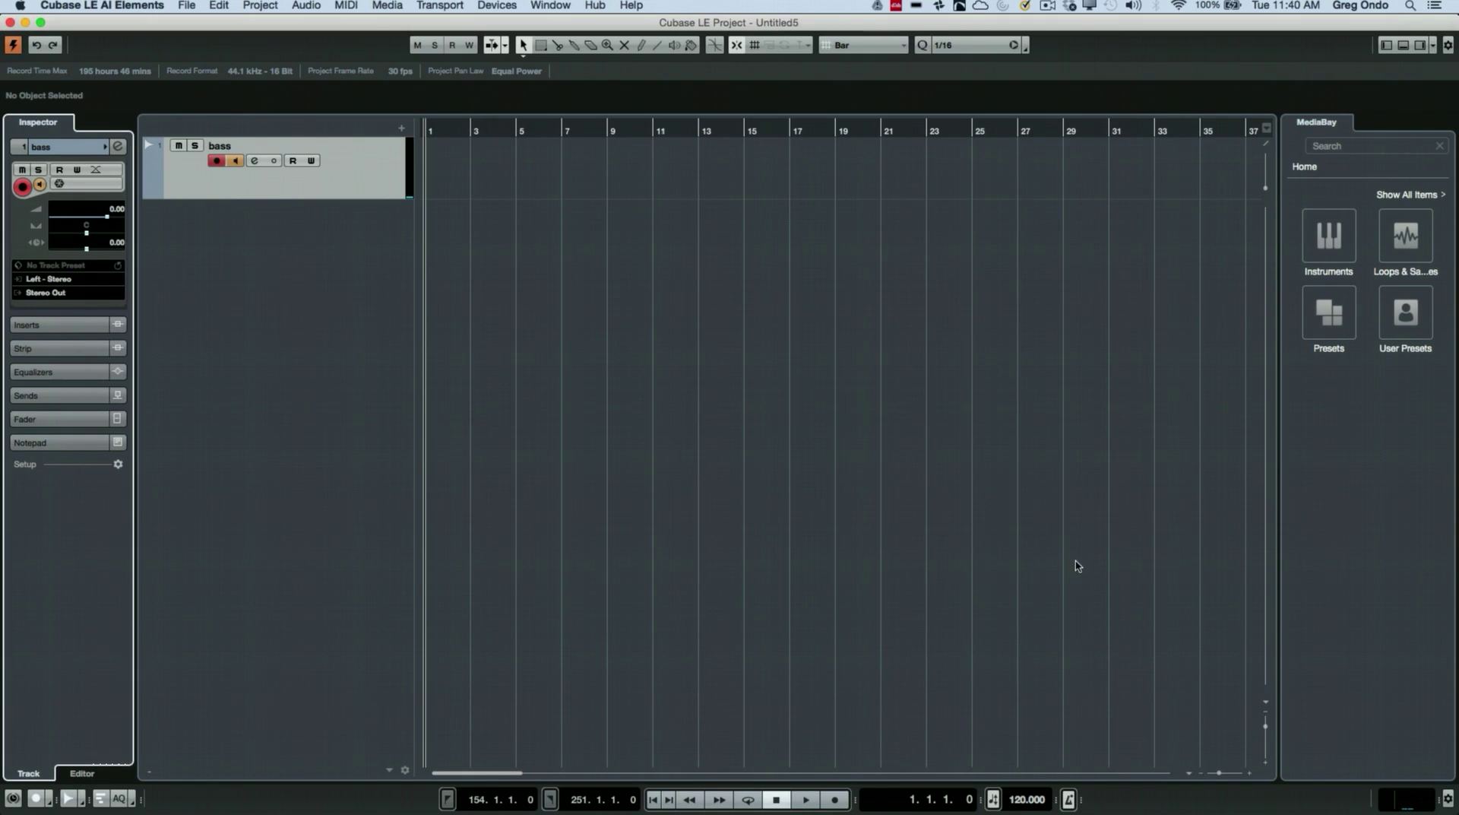
{"action": "left_click", "coordinate": [497, 6]}
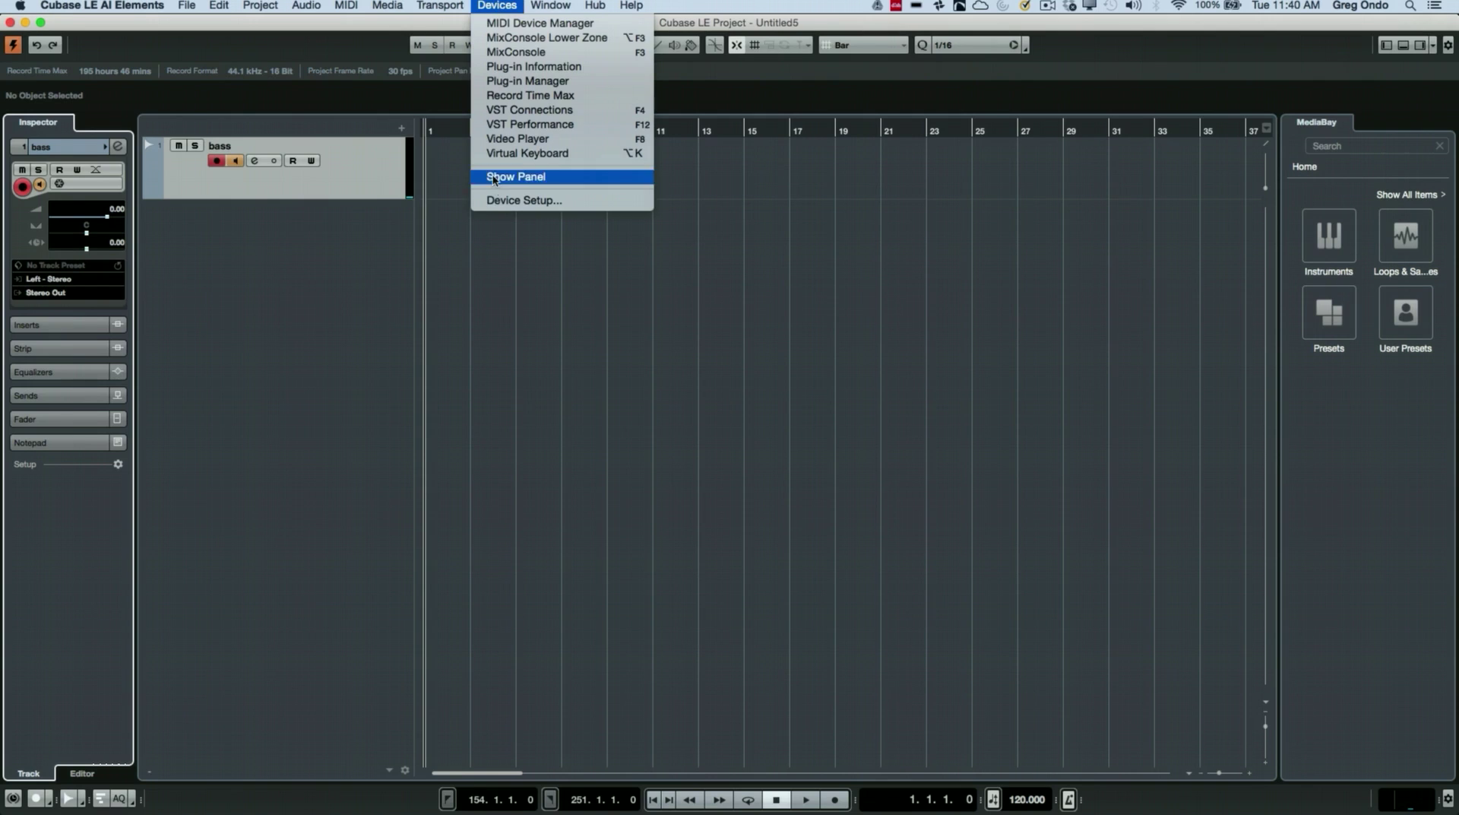
{"action": "left_click", "coordinate": [532, 201]}
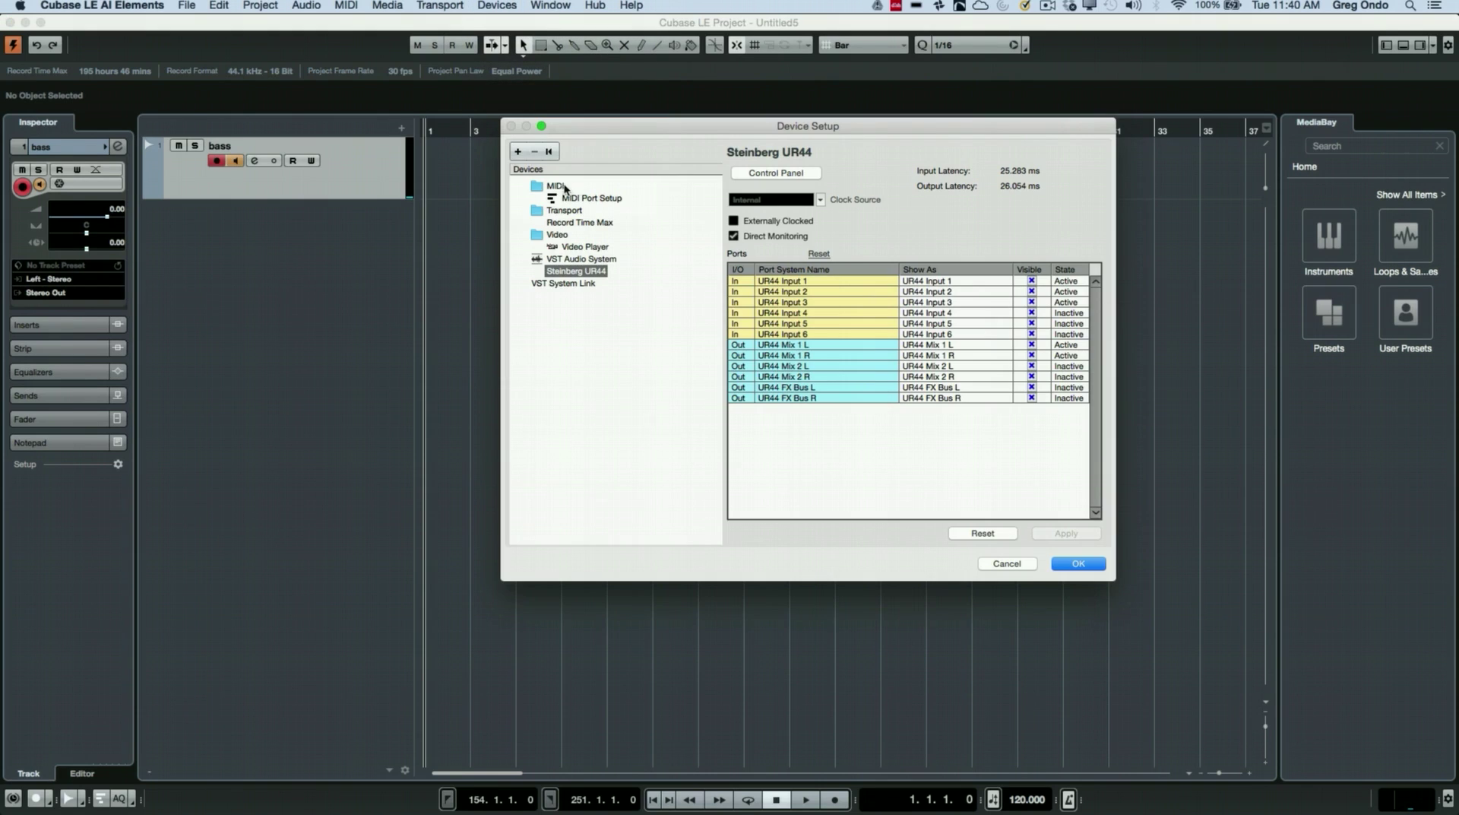
{"action": "left_click", "coordinate": [778, 177]}
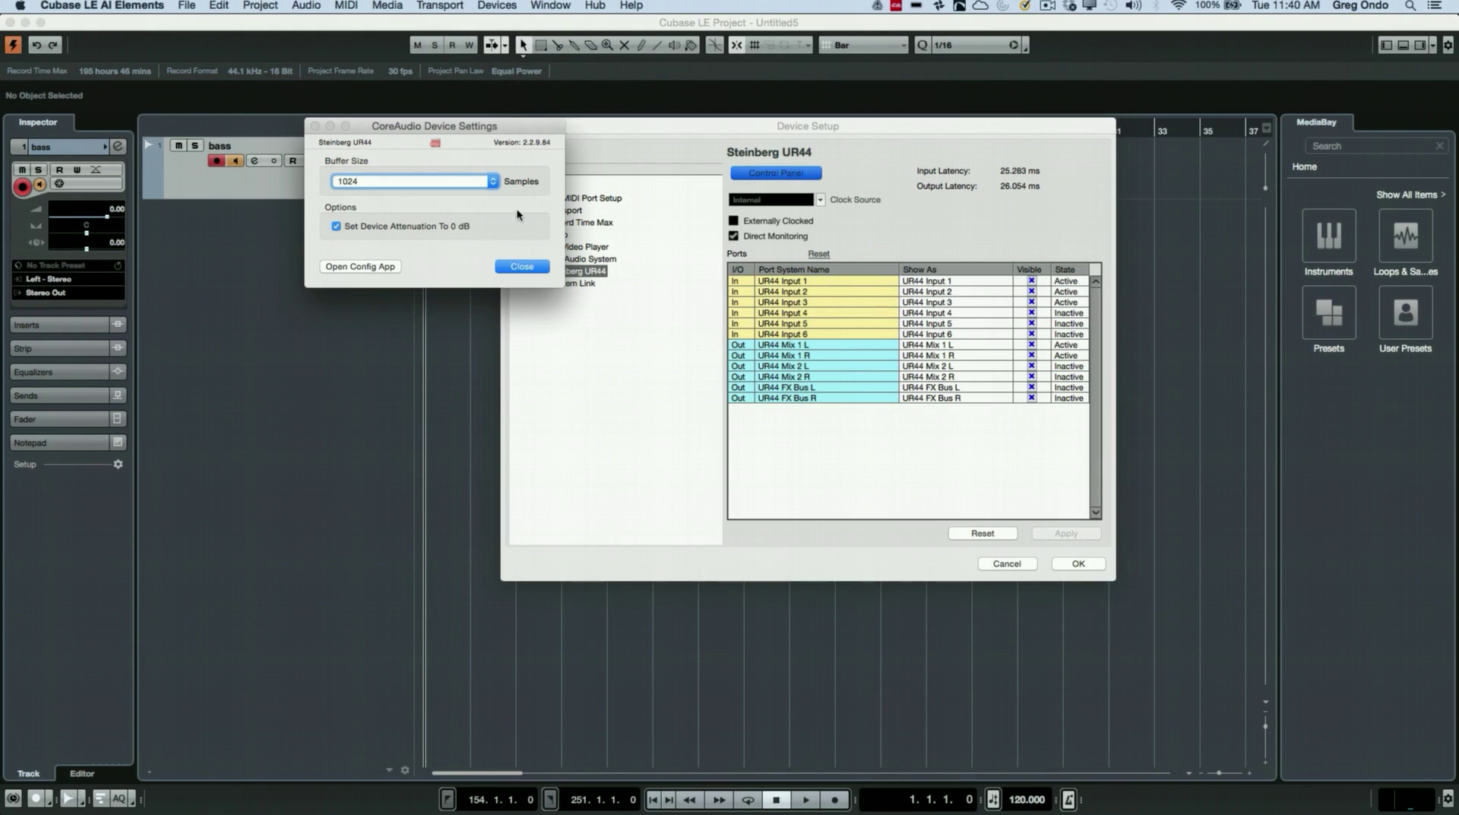
{"action": "left_click", "coordinate": [473, 184]}
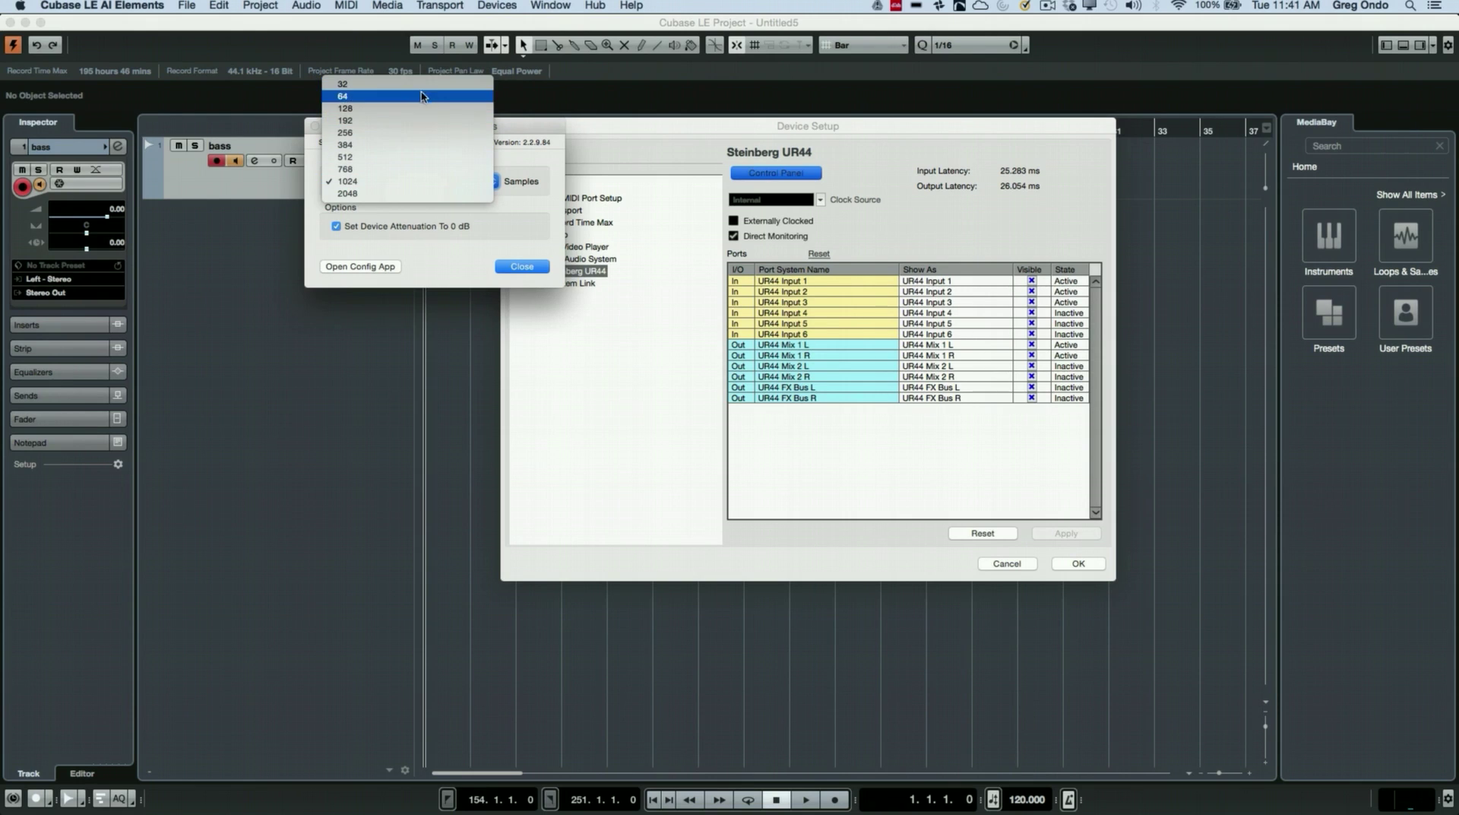
{"action": "left_click", "coordinate": [465, 275]}
{"action": "left_click", "coordinate": [525, 269]}
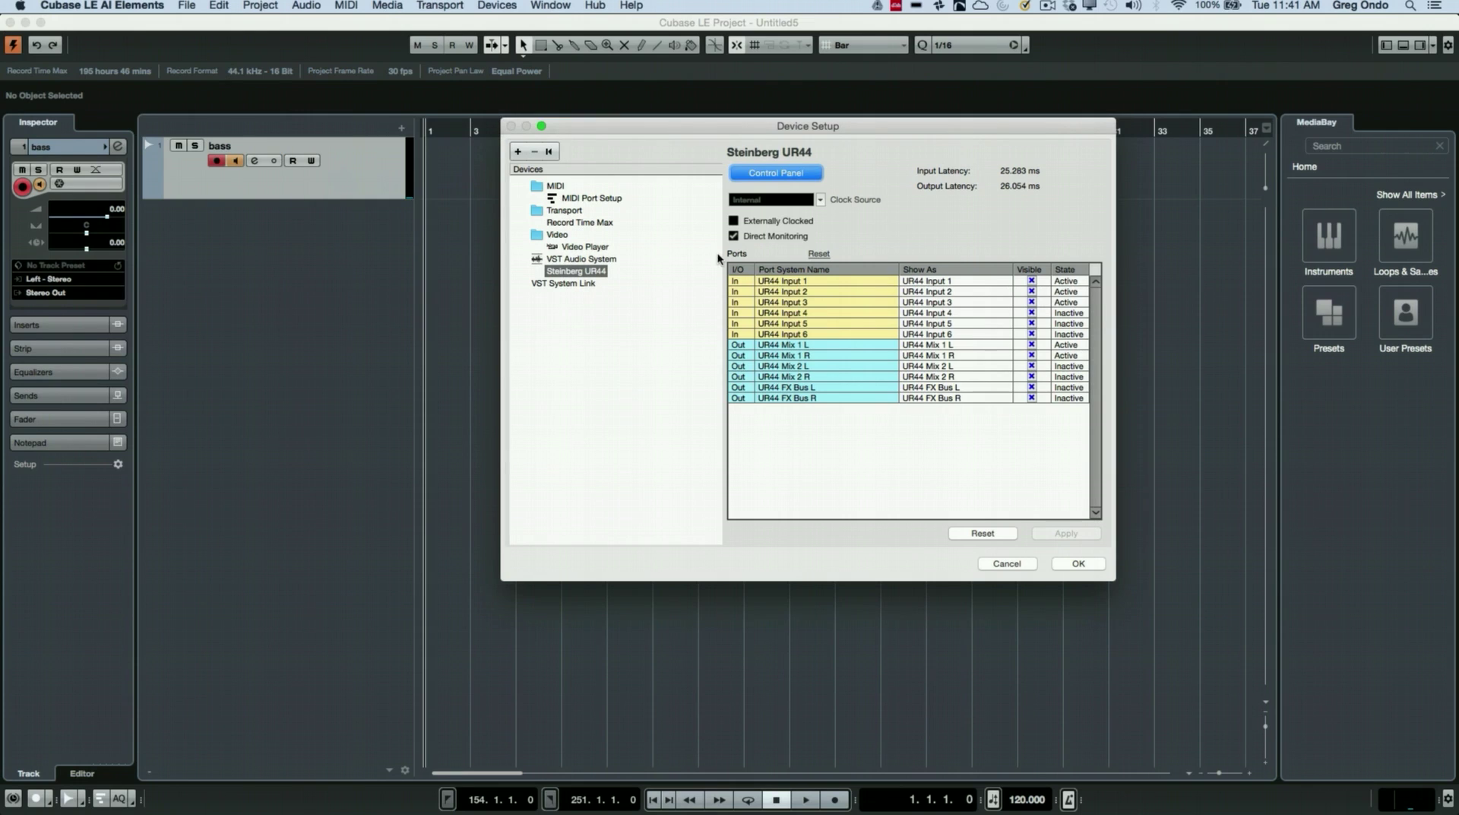
{"action": "left_click", "coordinate": [1097, 562]}
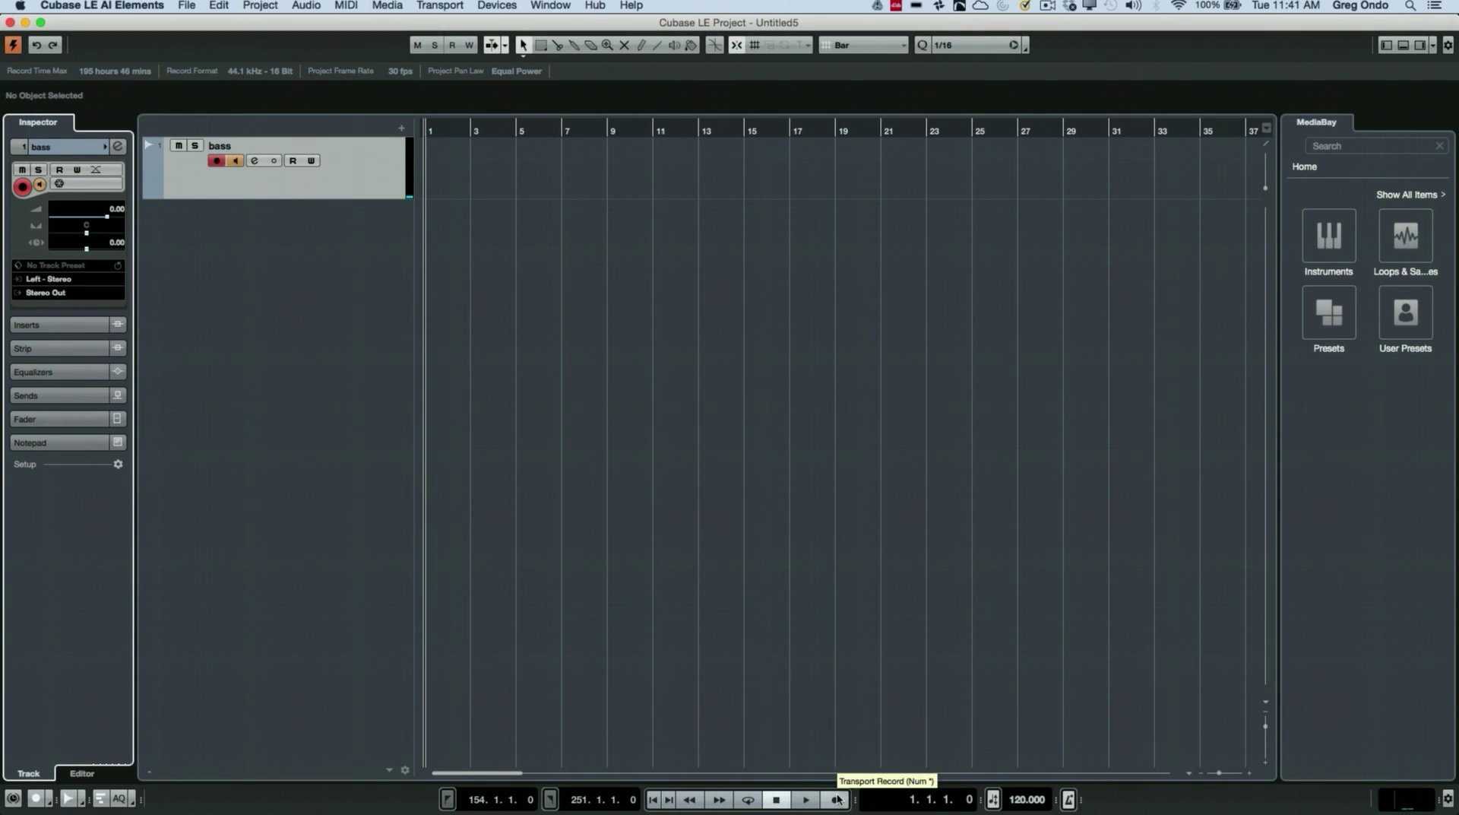
{"action": "left_click", "coordinate": [809, 800]}
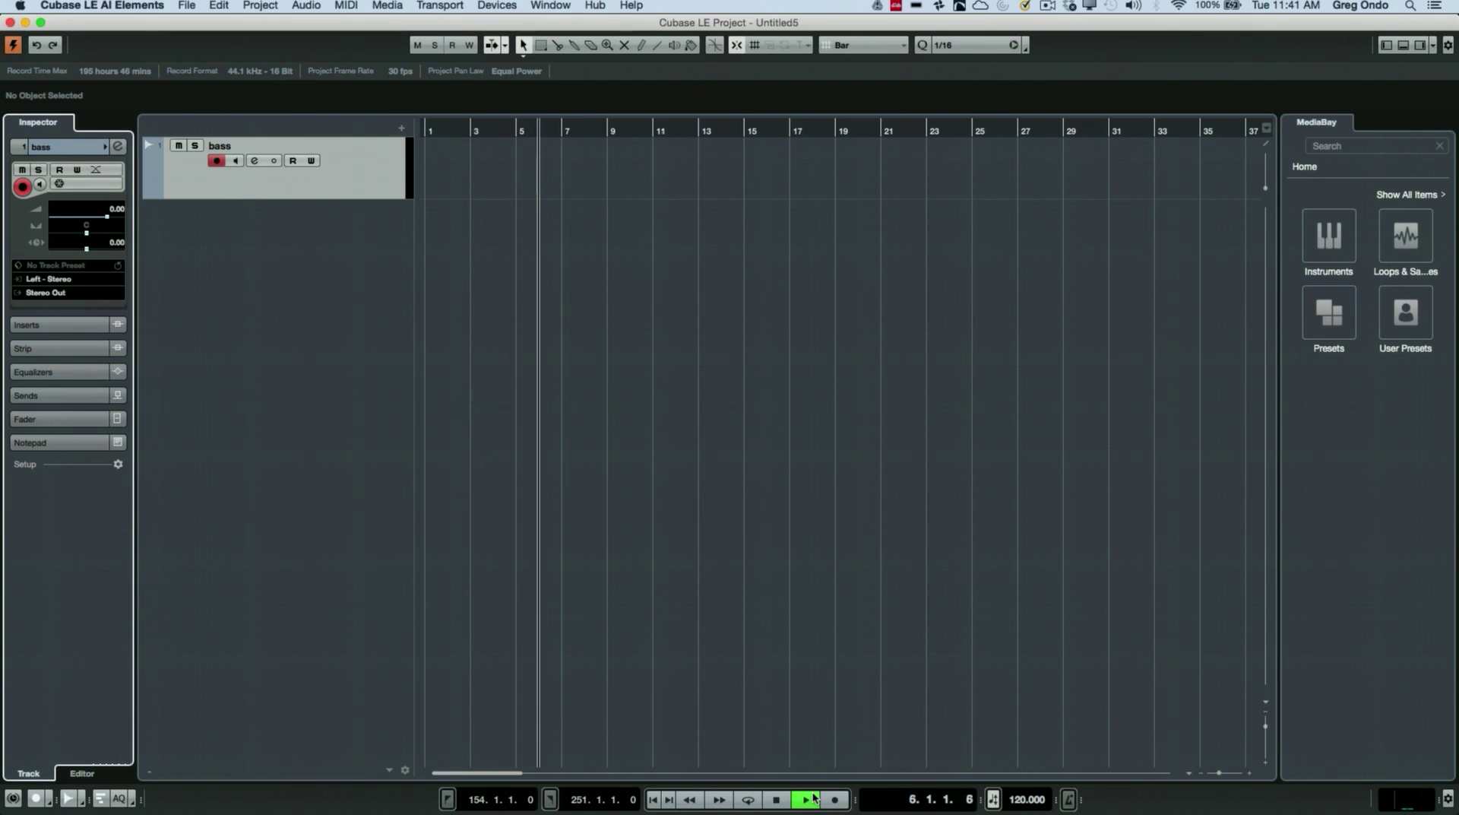
{"action": "mouse_move", "coordinate": [1171, 812]}
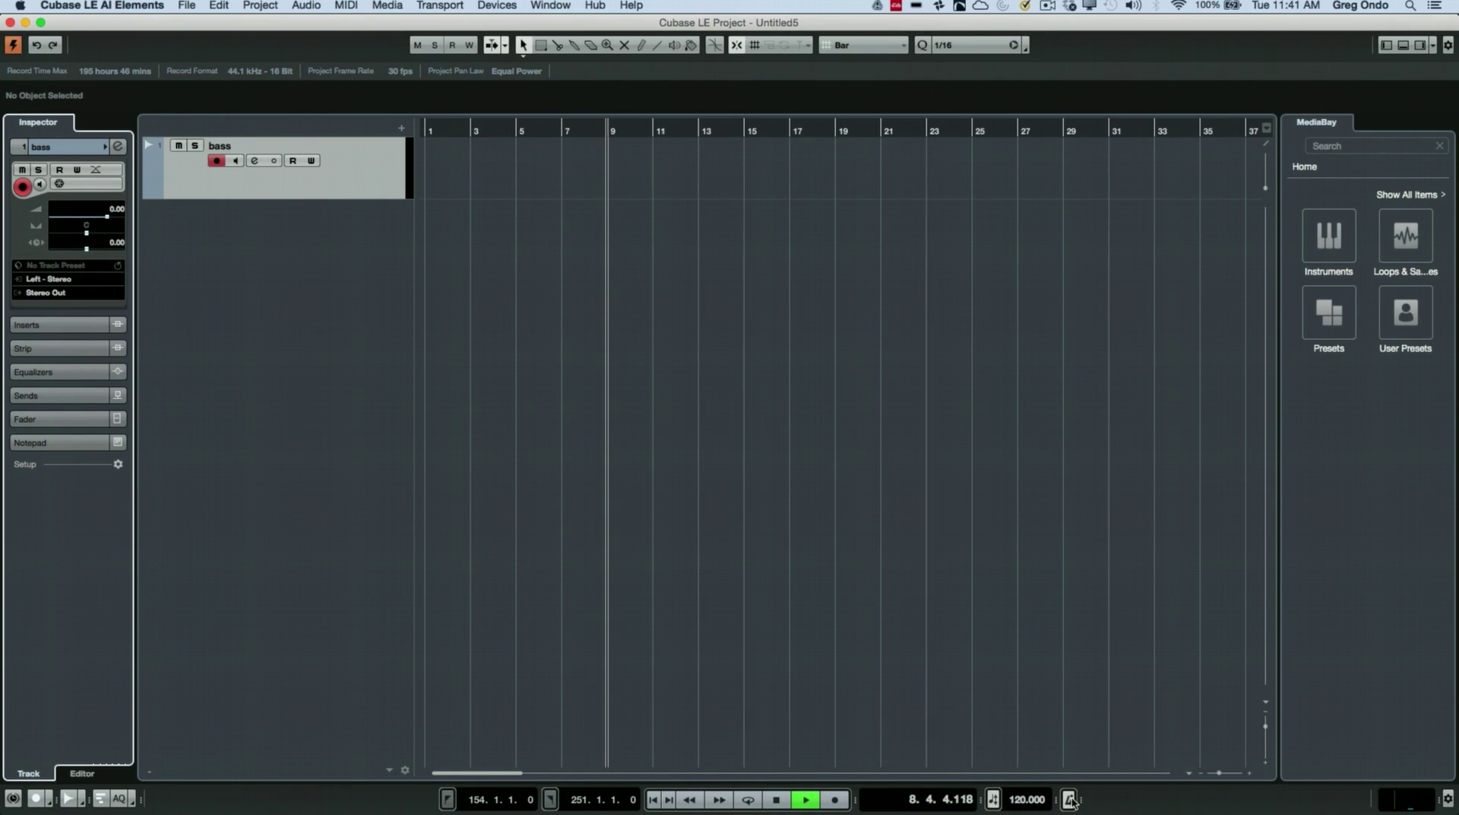
{"action": "left_click", "coordinate": [778, 799]}
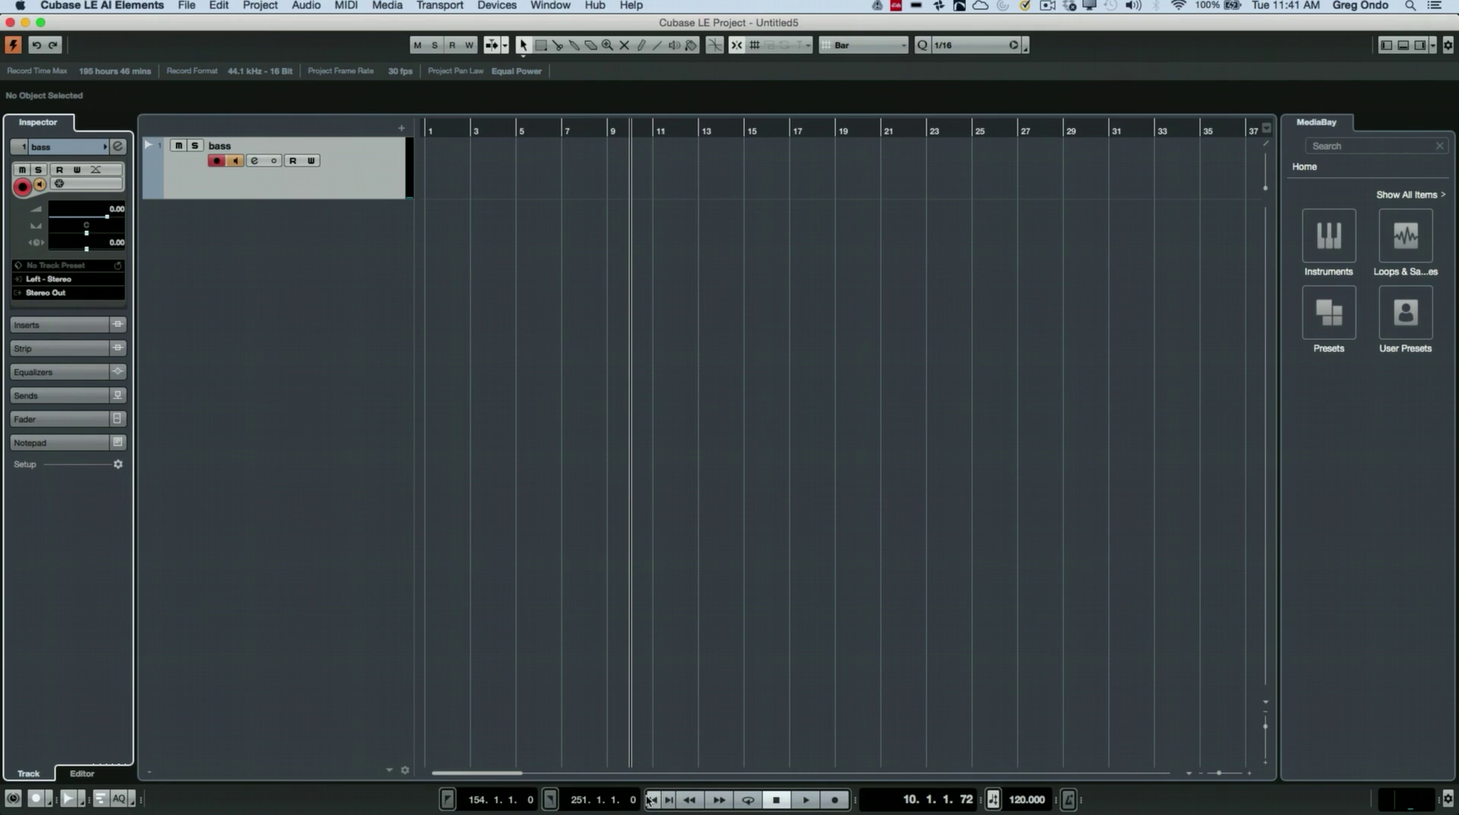
{"action": "left_click", "coordinate": [658, 799]}
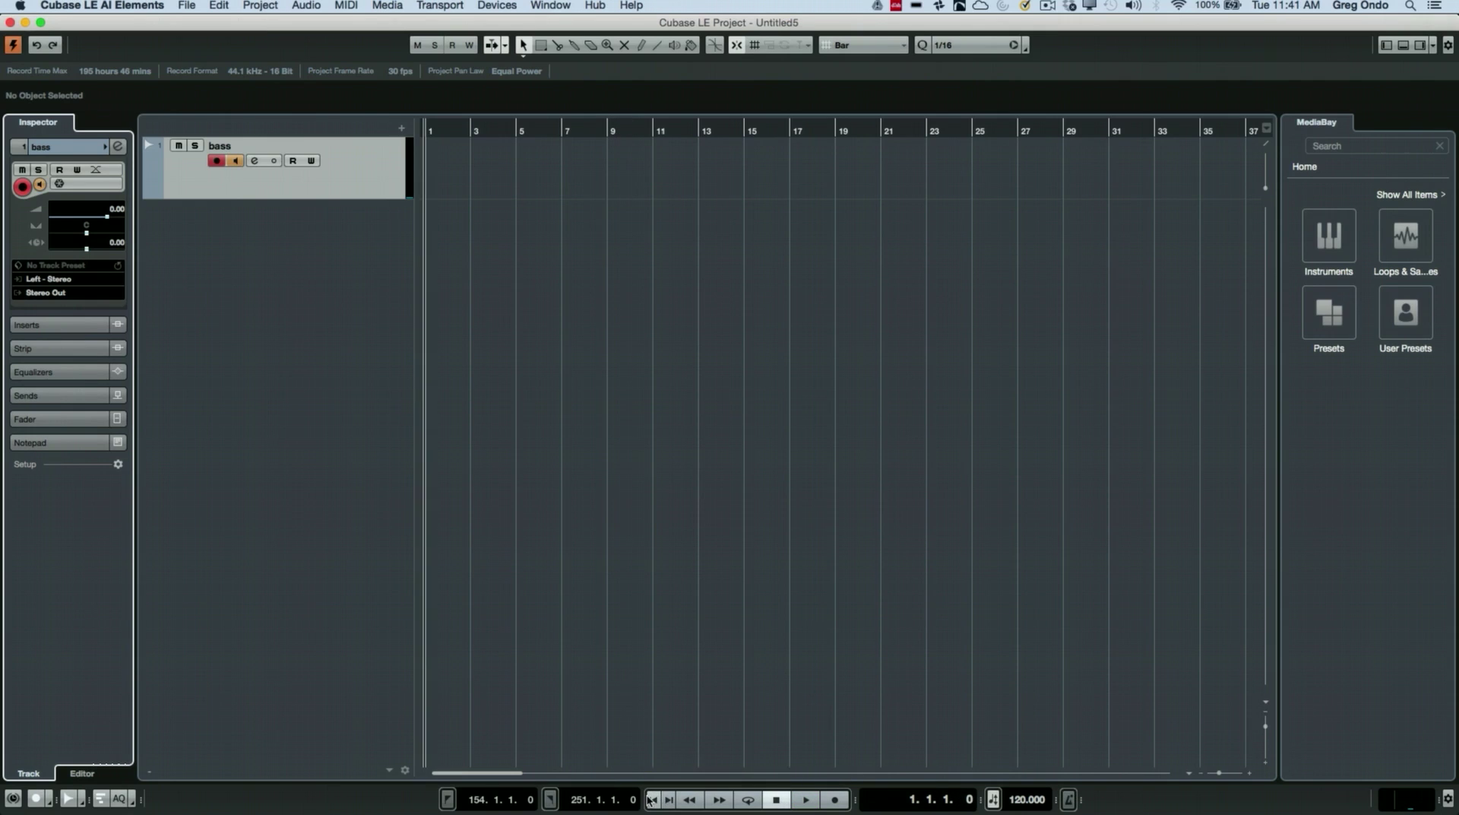
Step: Record a short first bass attempt, discard it, and return to the project start
{"action": "left_click", "coordinate": [835, 799]}
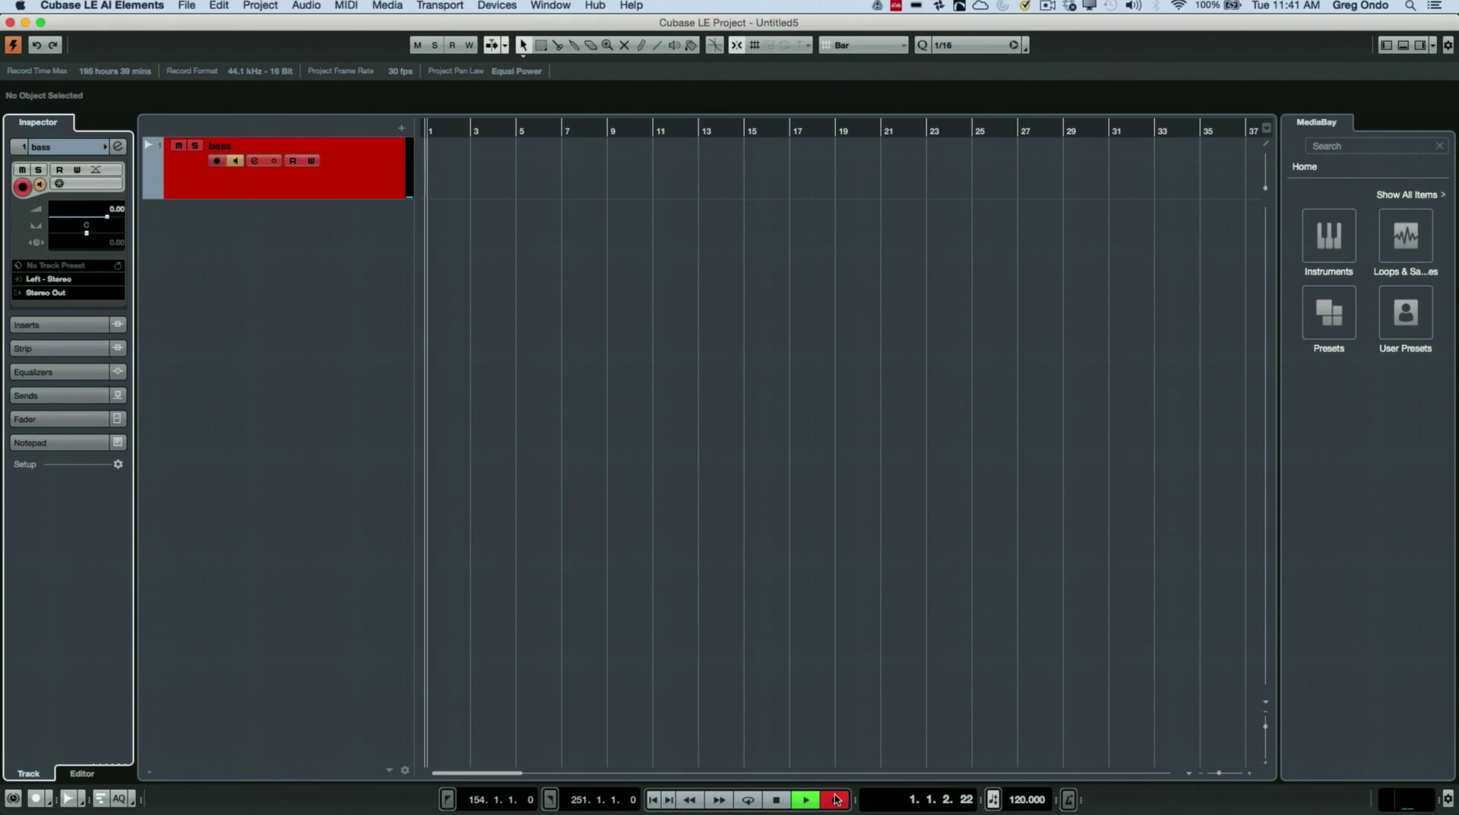
{"action": "key", "text": "space"}
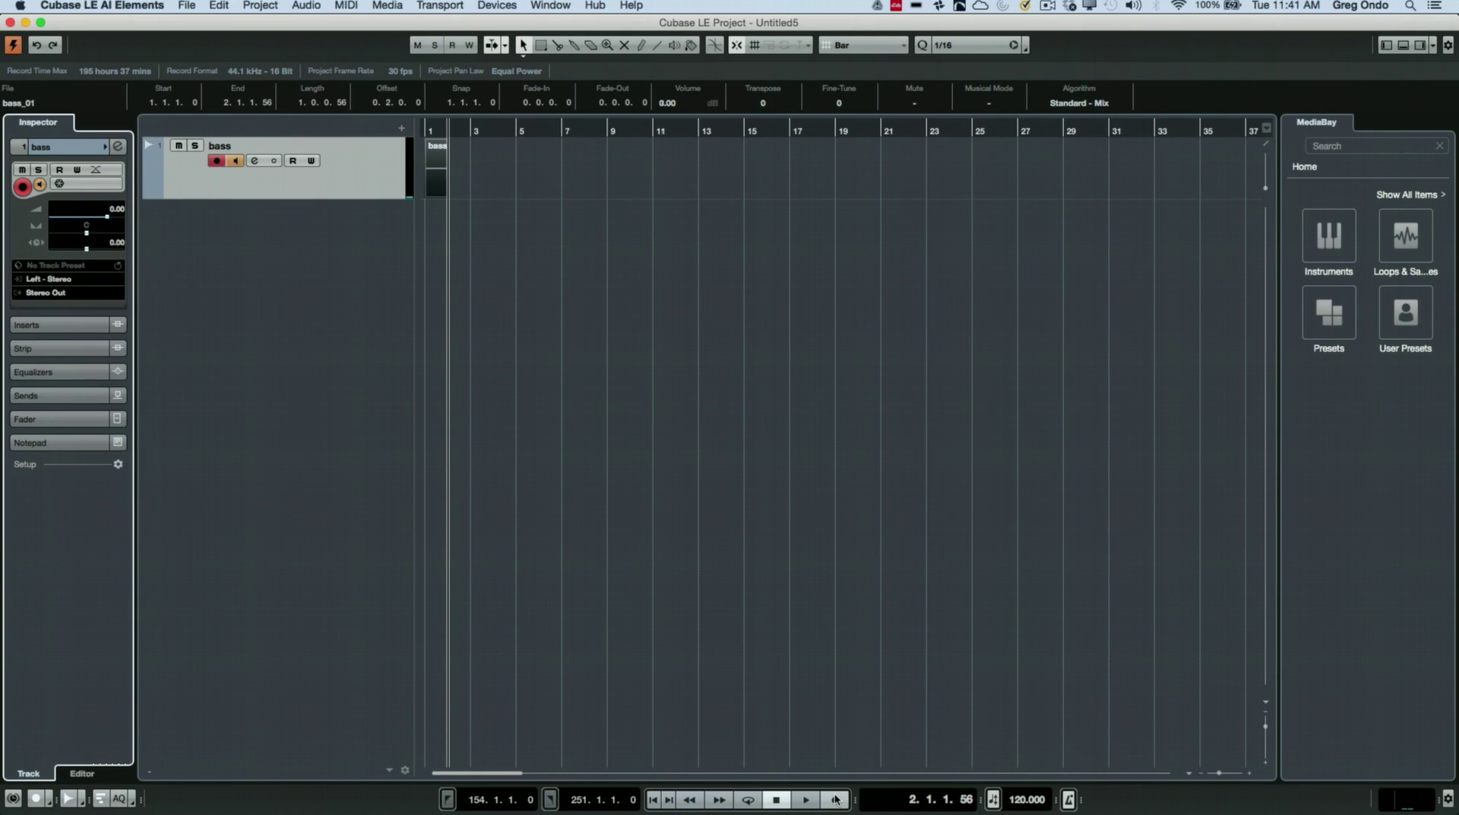
{"action": "key", "text": "Delete"}
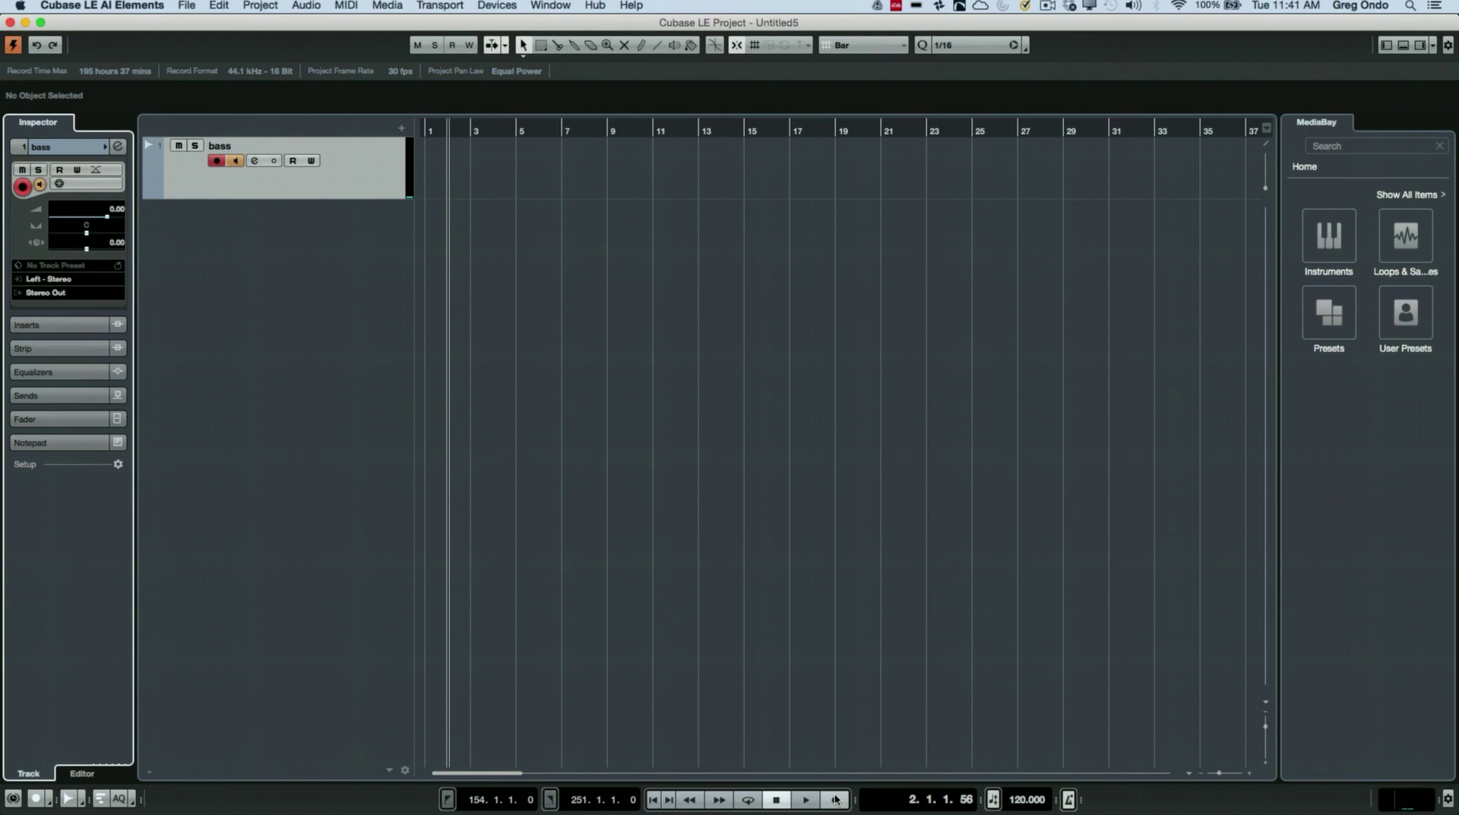
{"action": "left_click", "coordinate": [437, 129]}
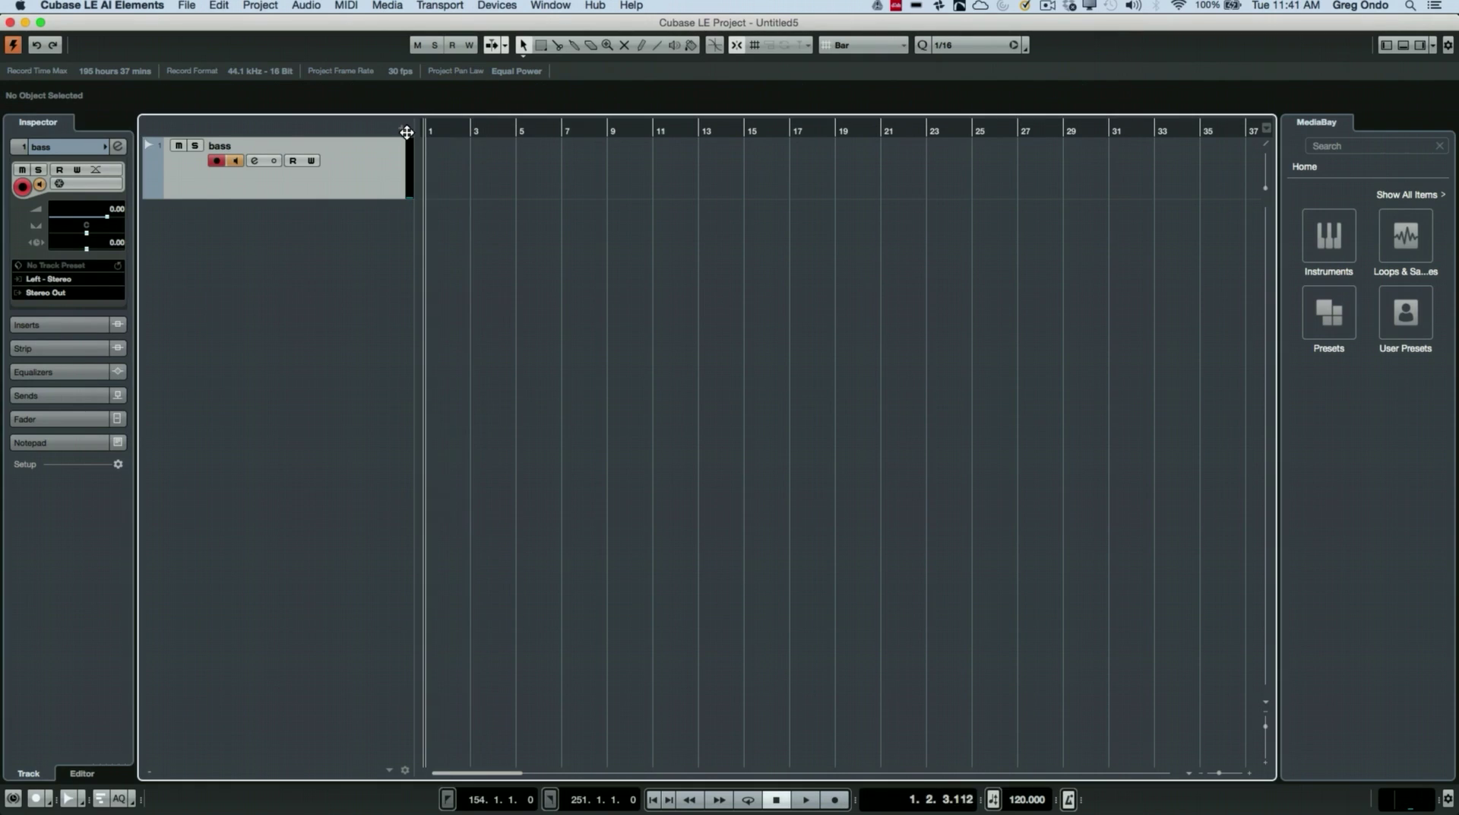
{"action": "key", "text": "Home"}
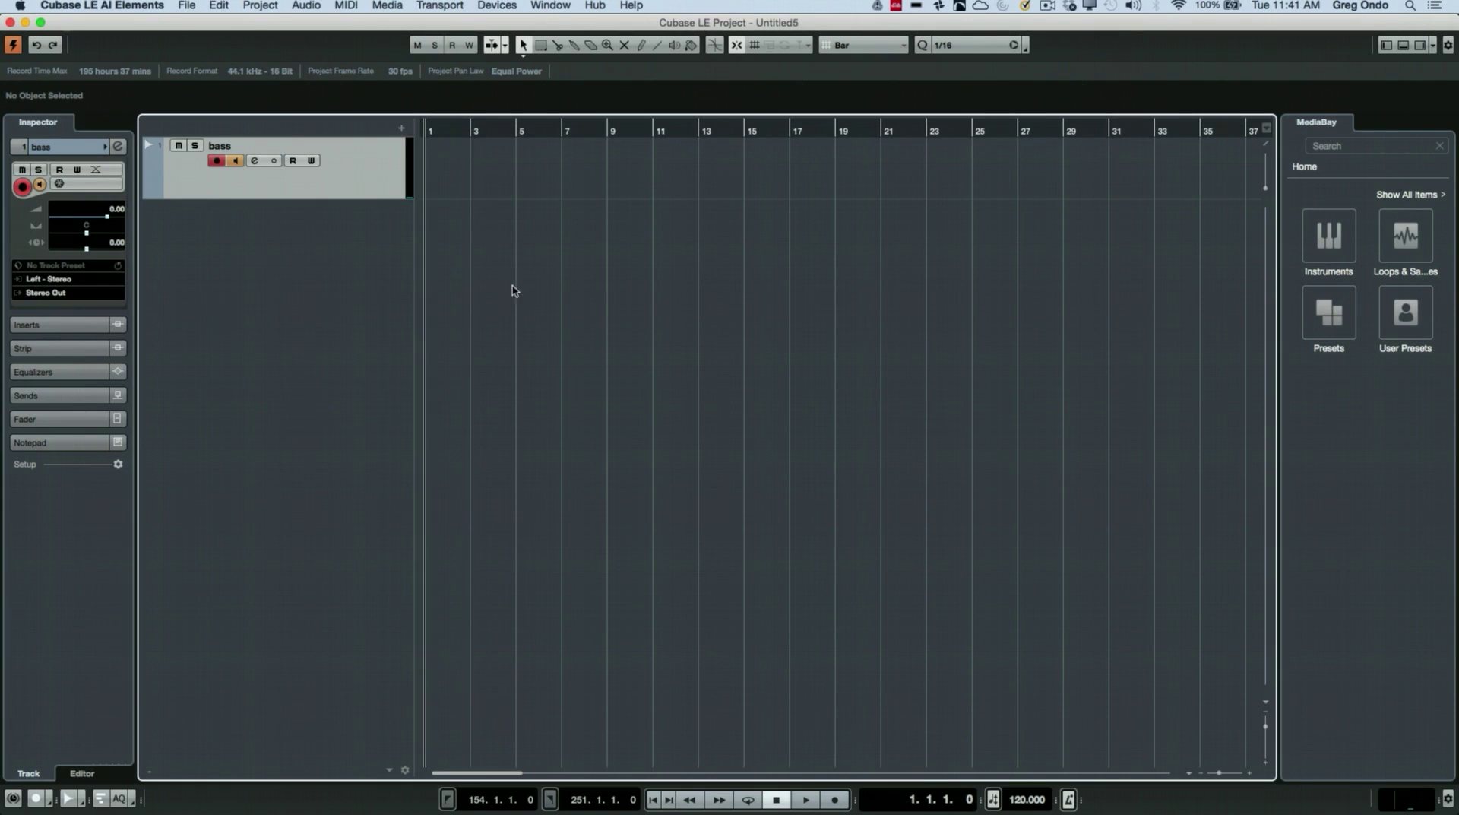
Step: Record a roughly nine-bar bass take from bar 1 and move the playhead back to bar 1
{"action": "left_click", "coordinate": [838, 799]}
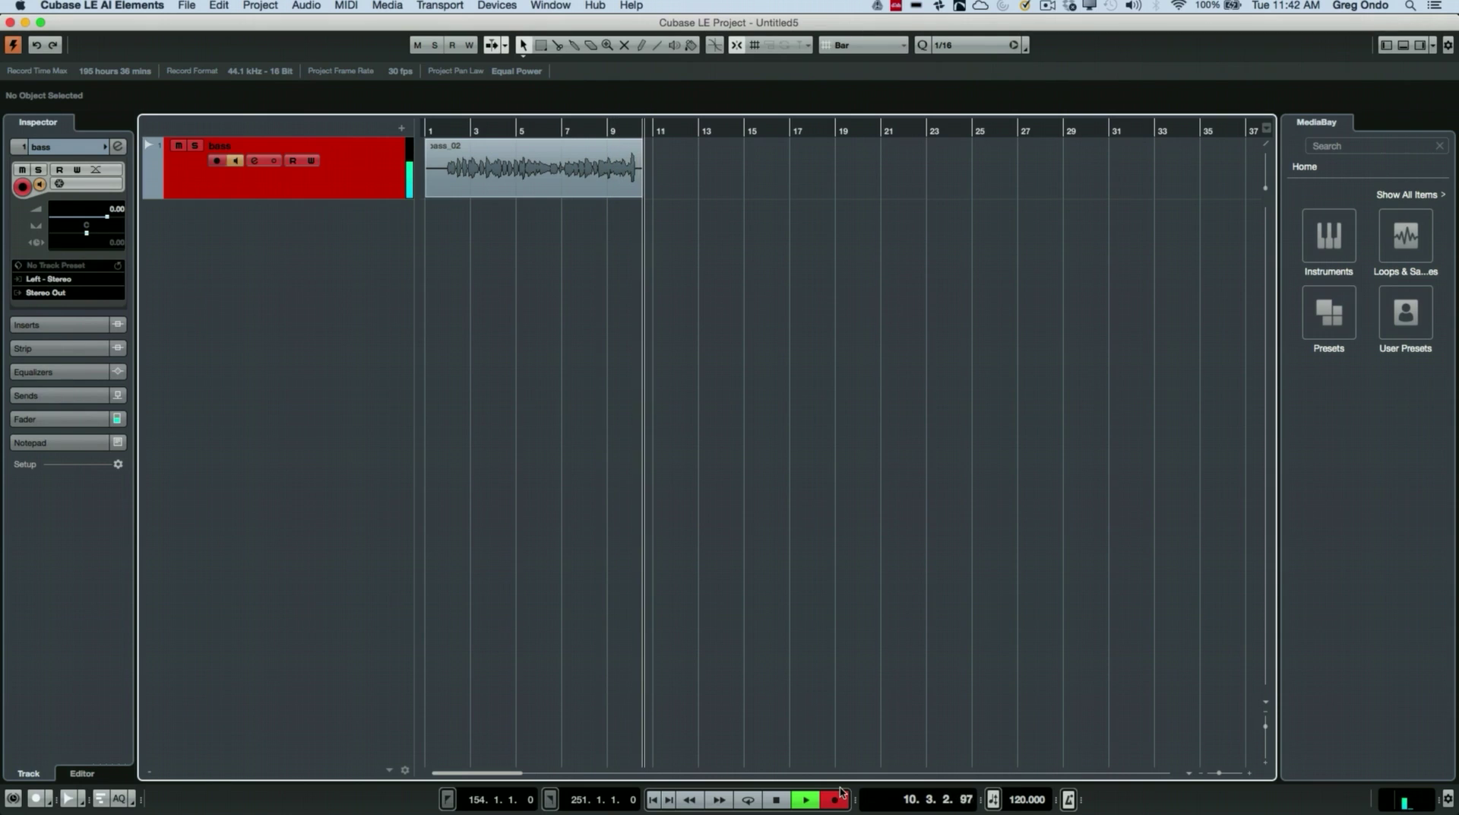
{"action": "key", "text": "space"}
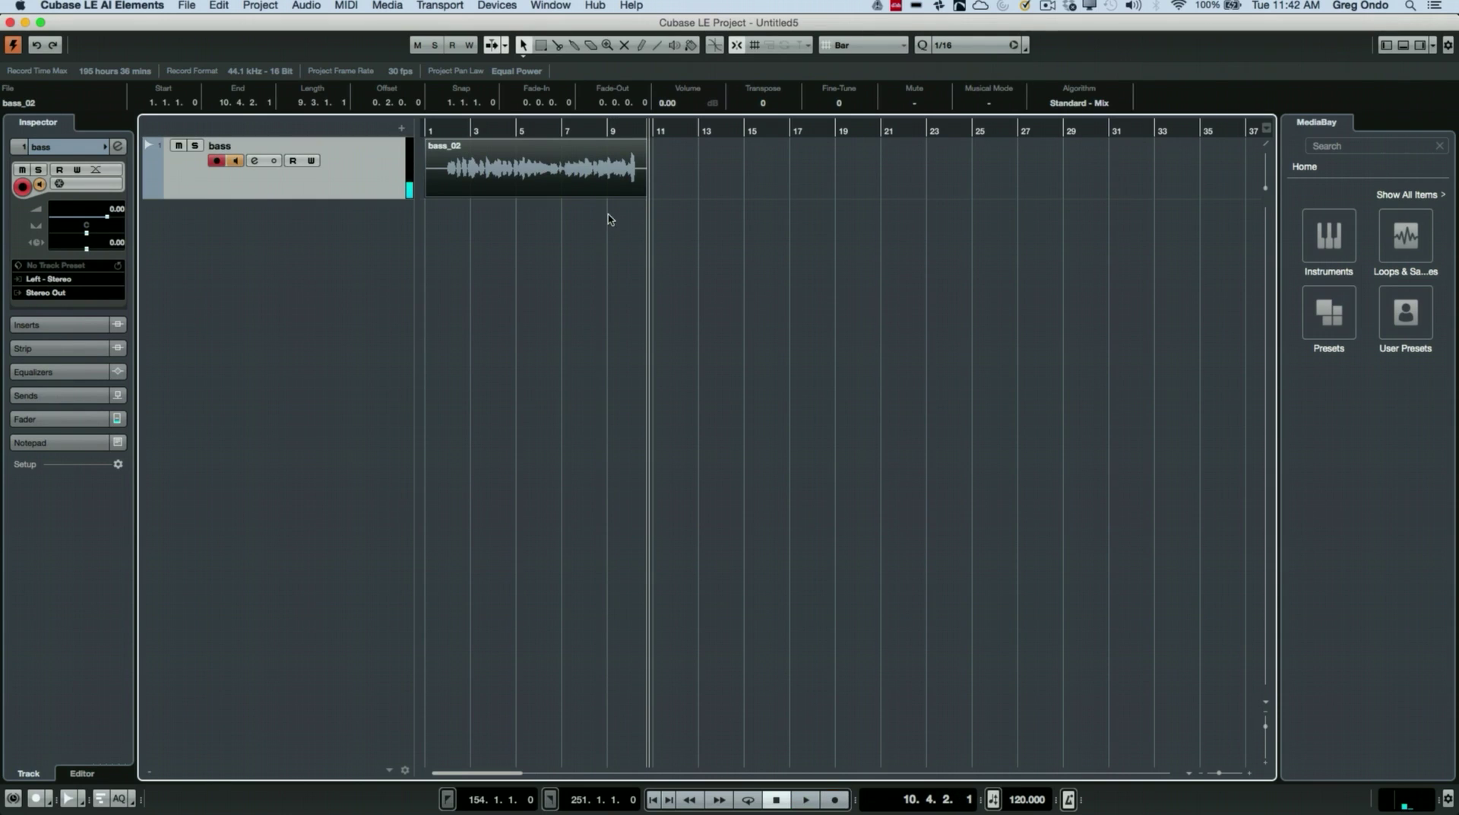
{"action": "left_click_drag", "start_coordinate": [466, 130], "coordinate": [427, 130]}
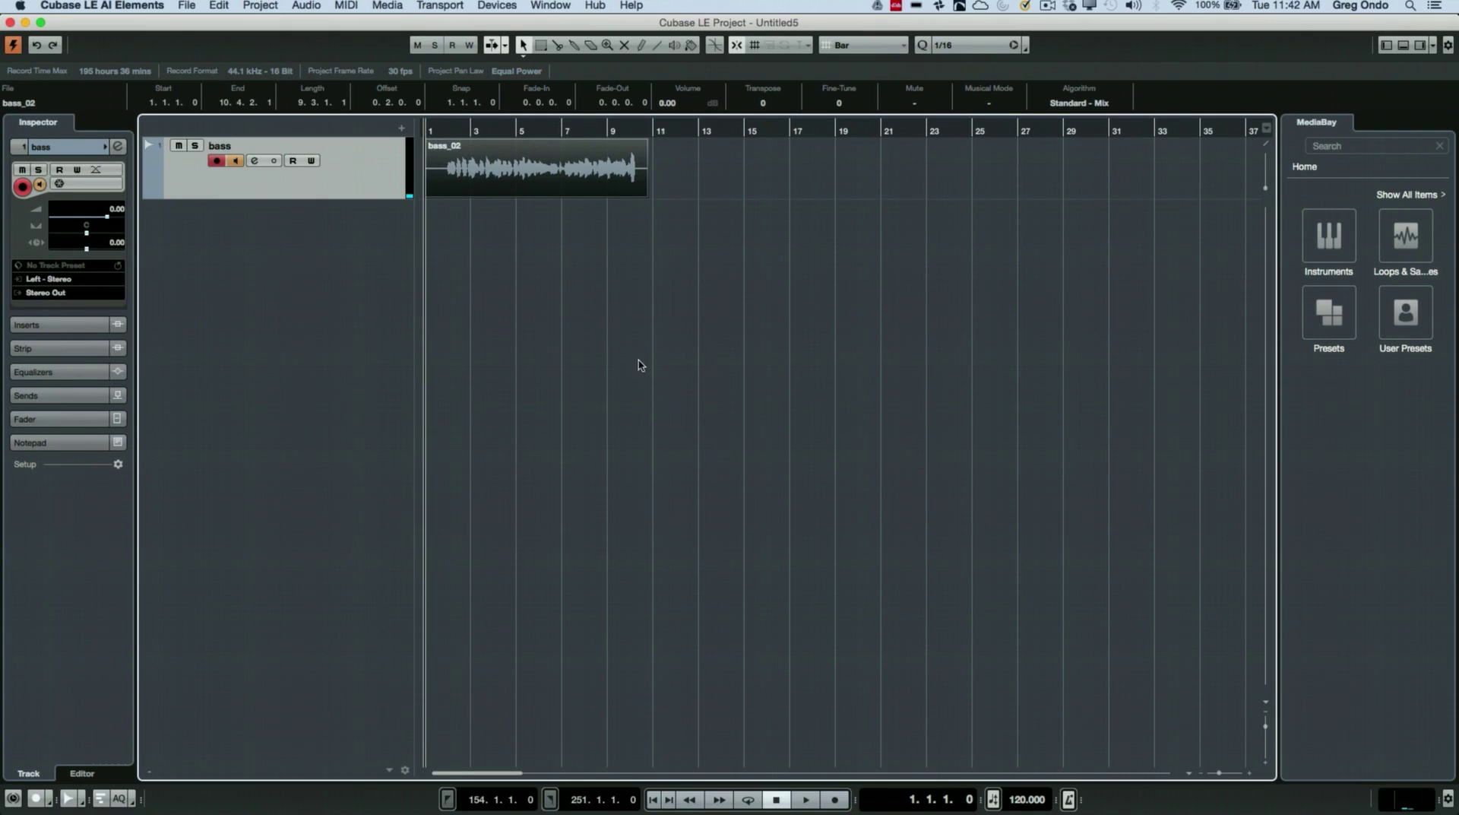
Step: Play back the bass_02 take, then set the bass track colour to orange in the Inspector
{"action": "left_click", "coordinate": [806, 800]}
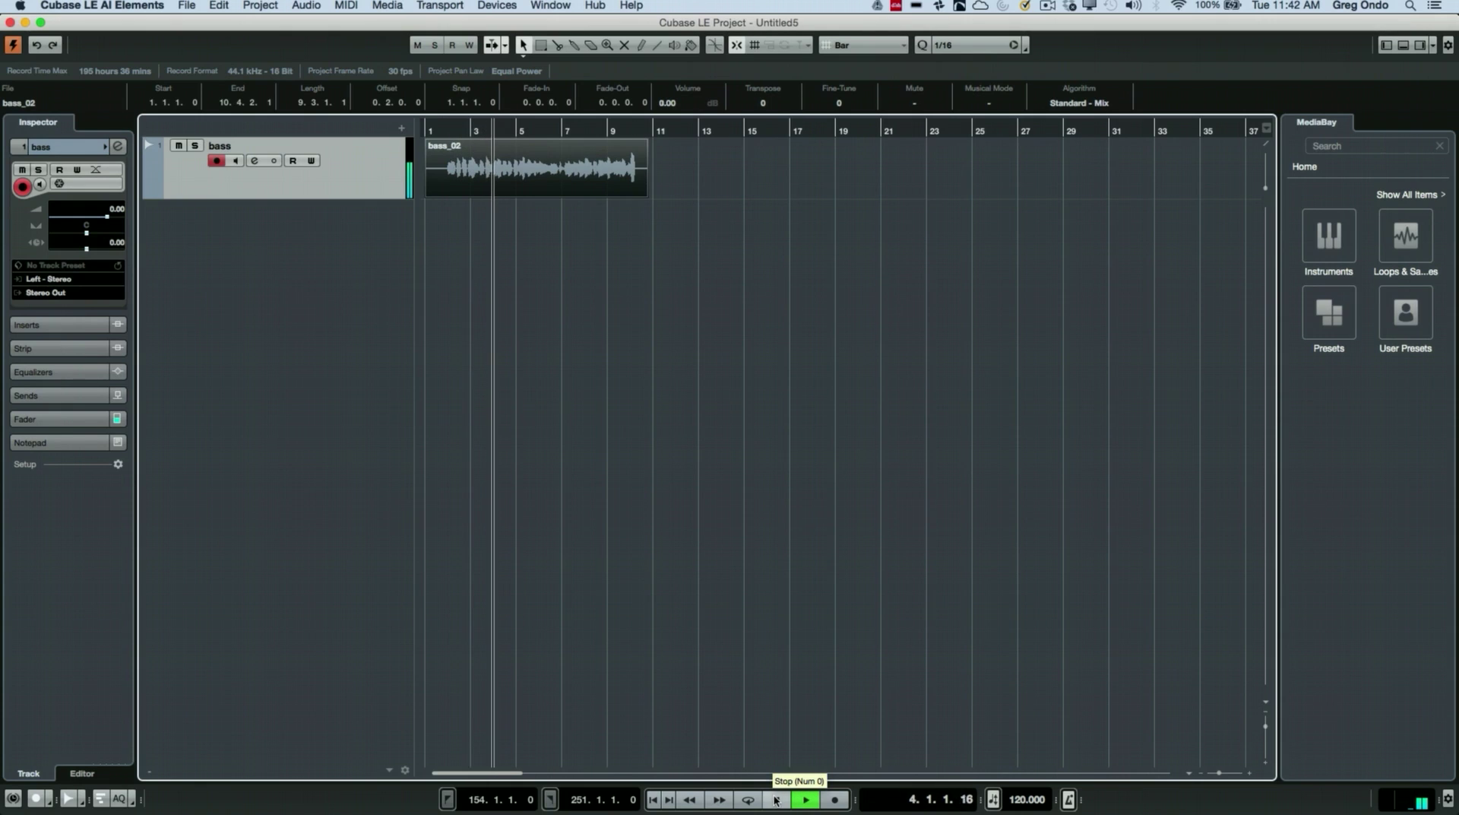
{"action": "left_click", "coordinate": [775, 798]}
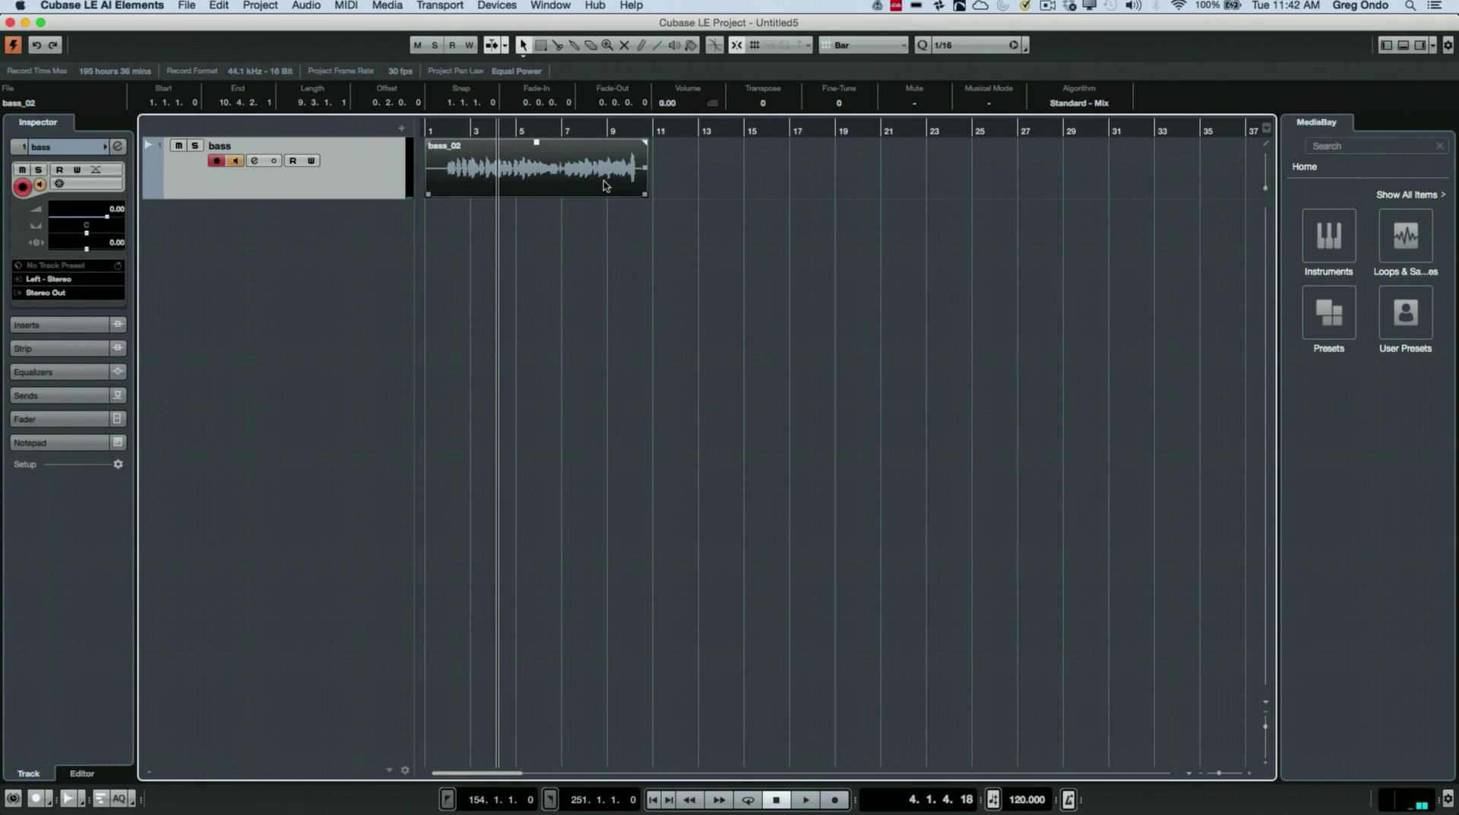
{"action": "left_click", "coordinate": [107, 147]}
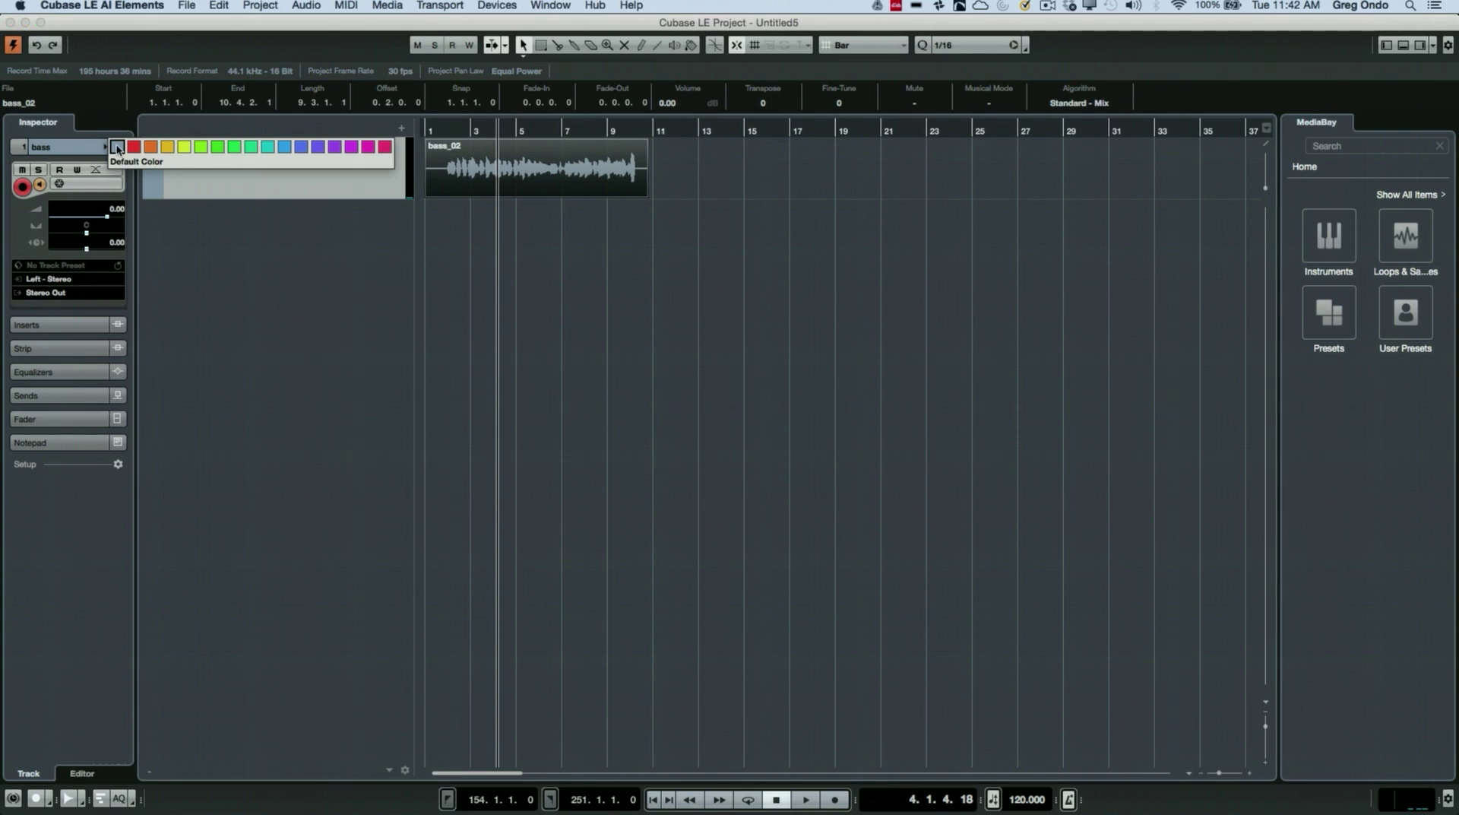
{"action": "left_click", "coordinate": [151, 147]}
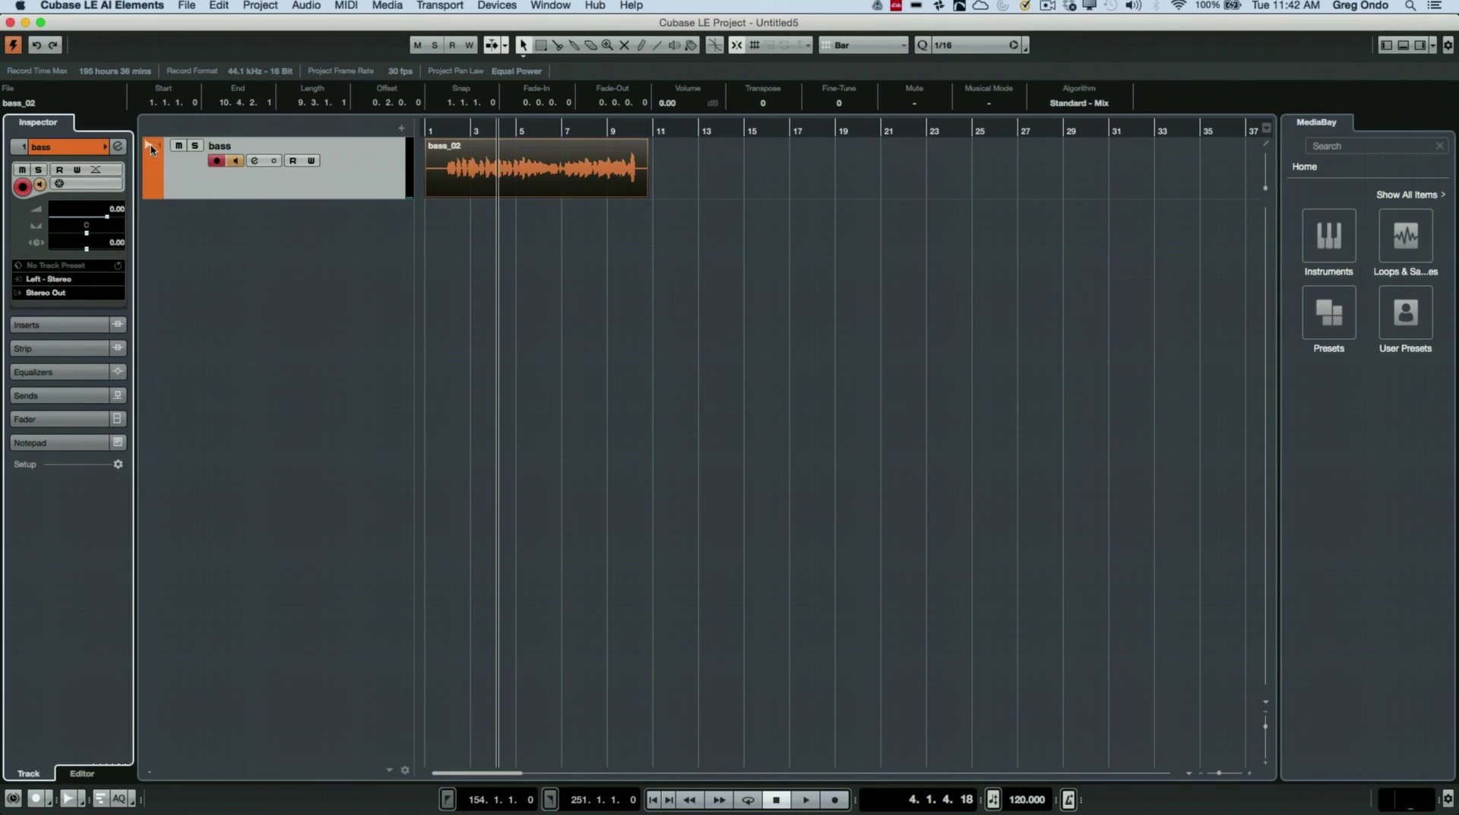